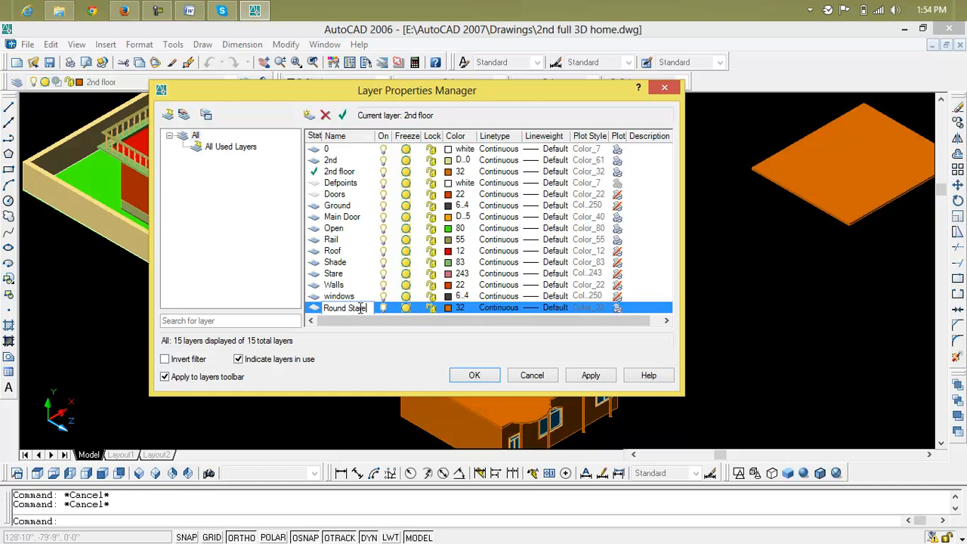
# - Finish creating the Round Stare layer and set its colour to index 22
pyautogui.click(474, 376)
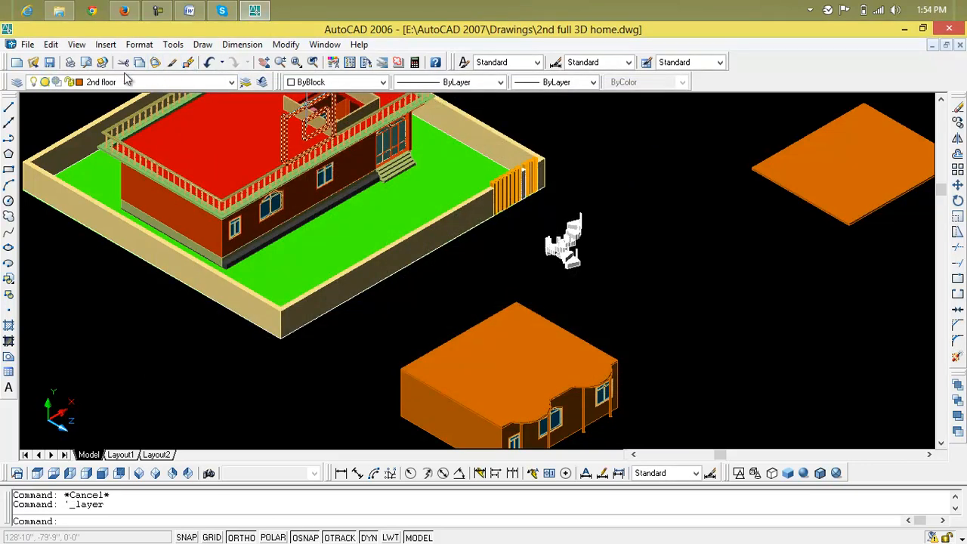
pyautogui.click(18, 82)
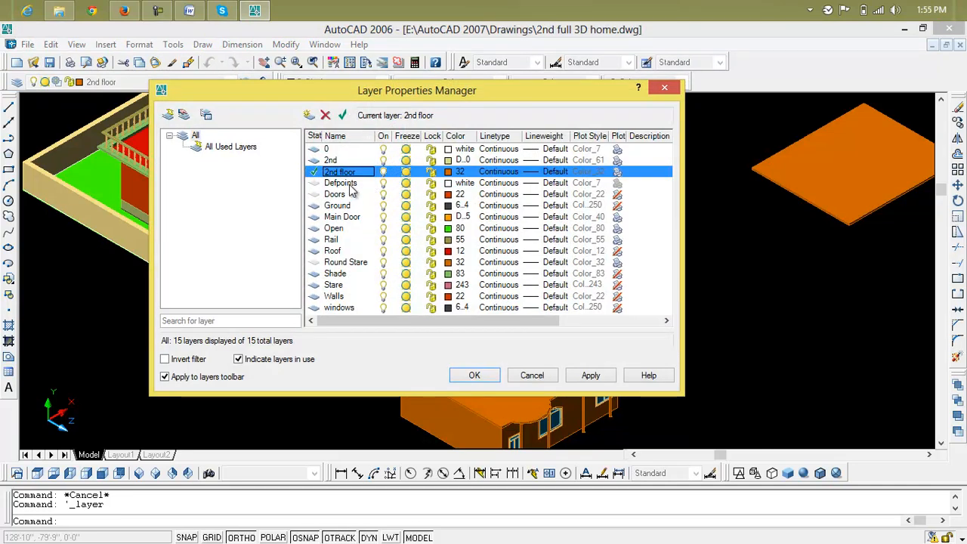
pyautogui.click(354, 262)
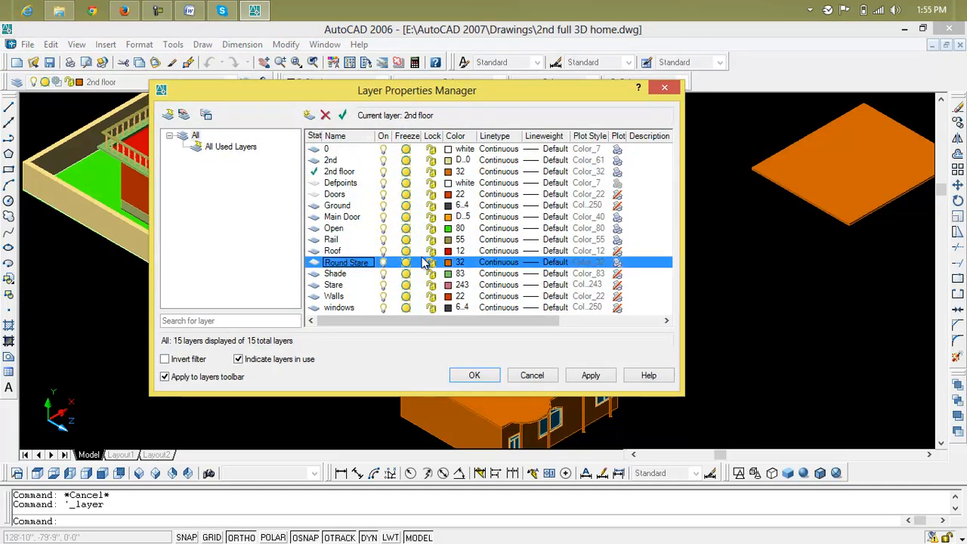
pyautogui.click(448, 263)
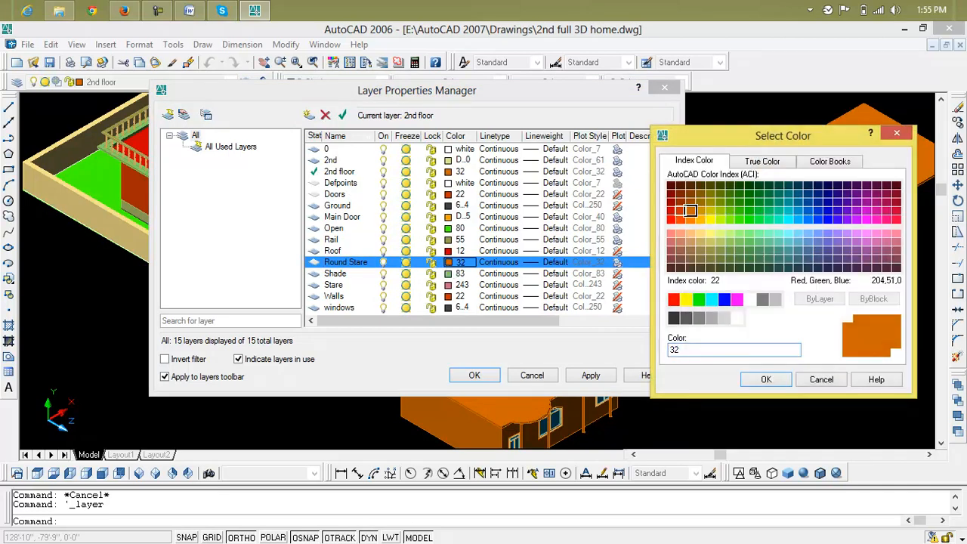
pyautogui.click(680, 211)
pyautogui.click(767, 379)
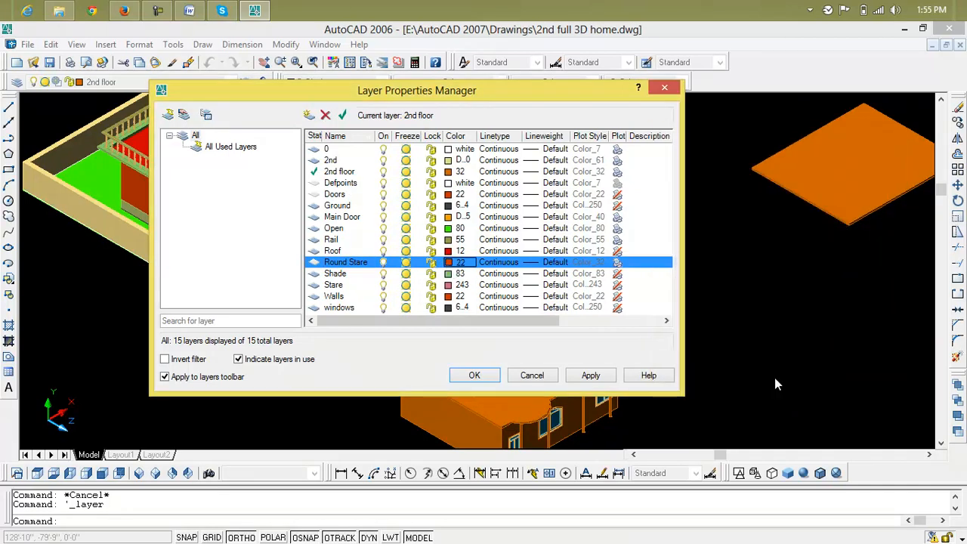
pyautogui.click(593, 381)
pyautogui.click(476, 375)
# - Select all parts of the white spiral staircase and assign them to the Round Stare layer
pyautogui.scroll(-3, 691, 219)
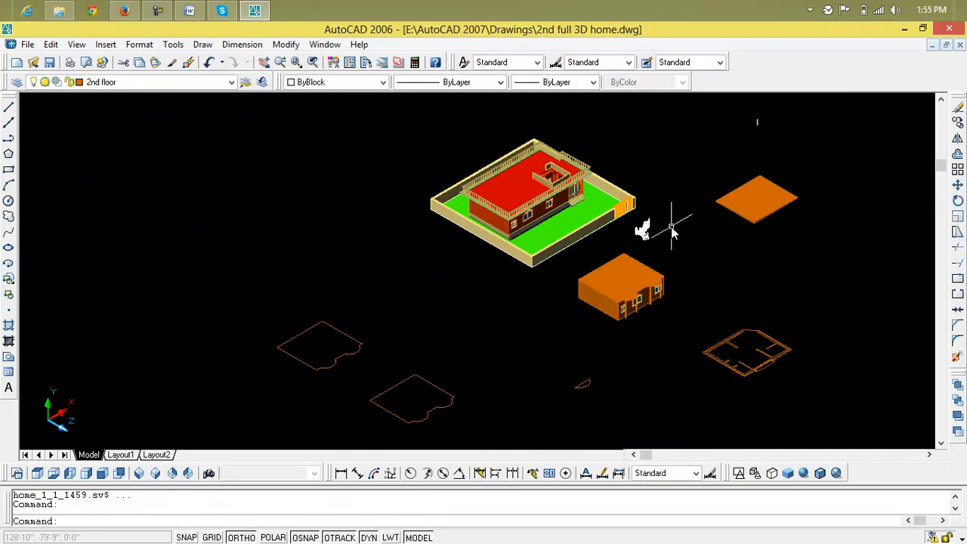
pyautogui.scroll(5, 650, 234)
pyautogui.click(621, 225)
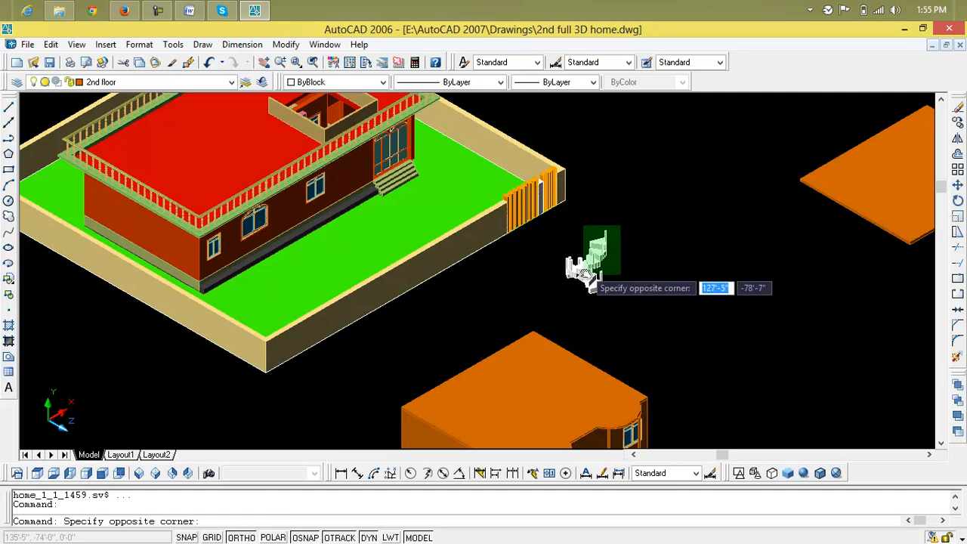
pyautogui.click(561, 306)
pyautogui.click(628, 219)
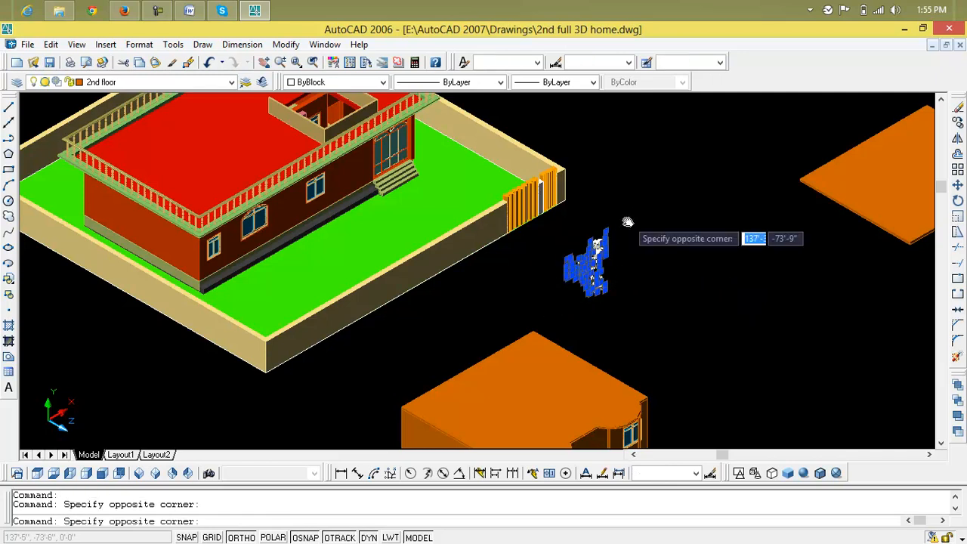
pyautogui.click(560, 318)
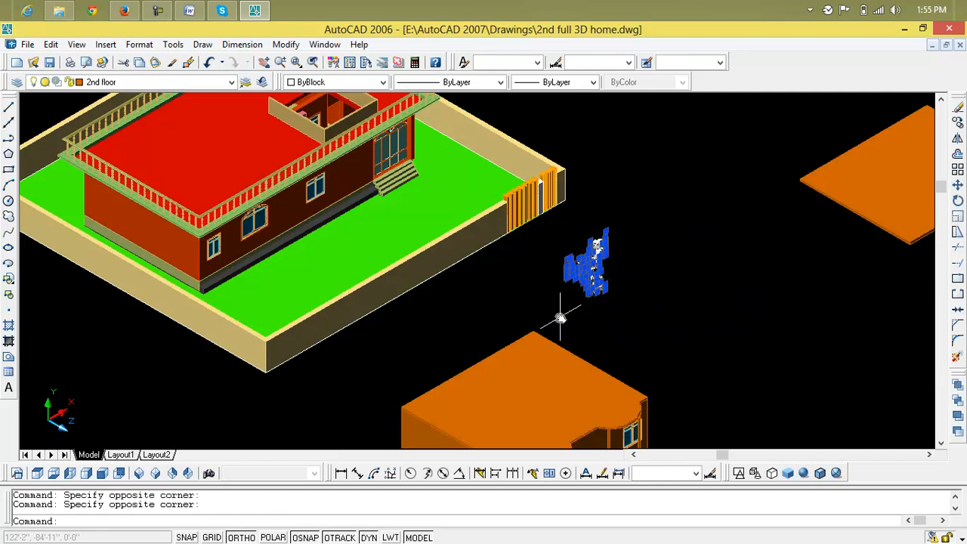
pyautogui.click(231, 83)
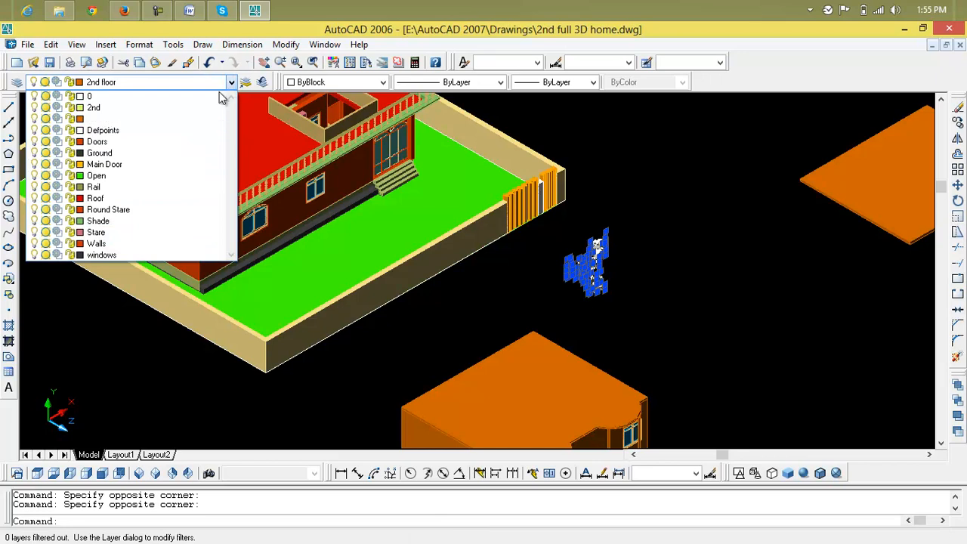
pyautogui.click(163, 210)
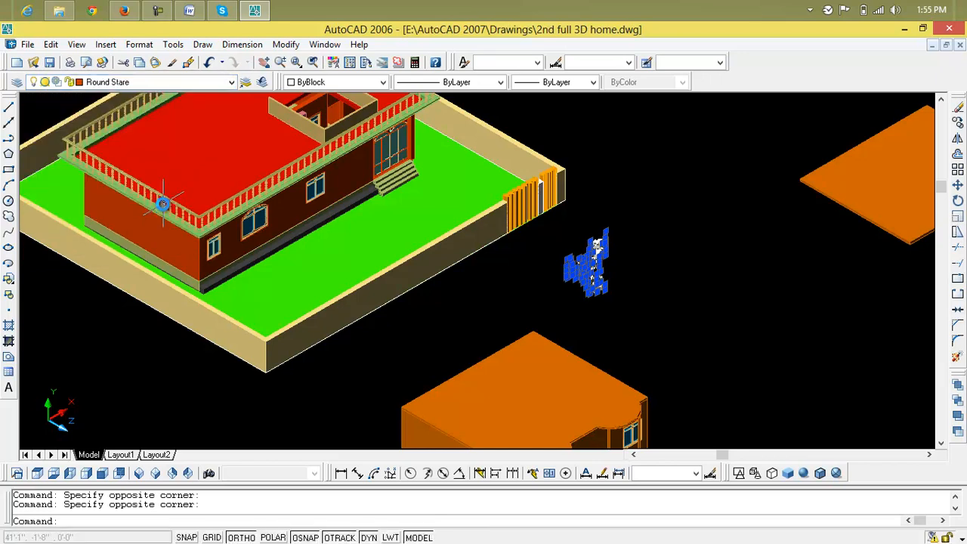
# - Set the selected spiral staircase's colour to ByLayer and clear the selection
pyautogui.click(575, 176)
pyautogui.click(694, 219)
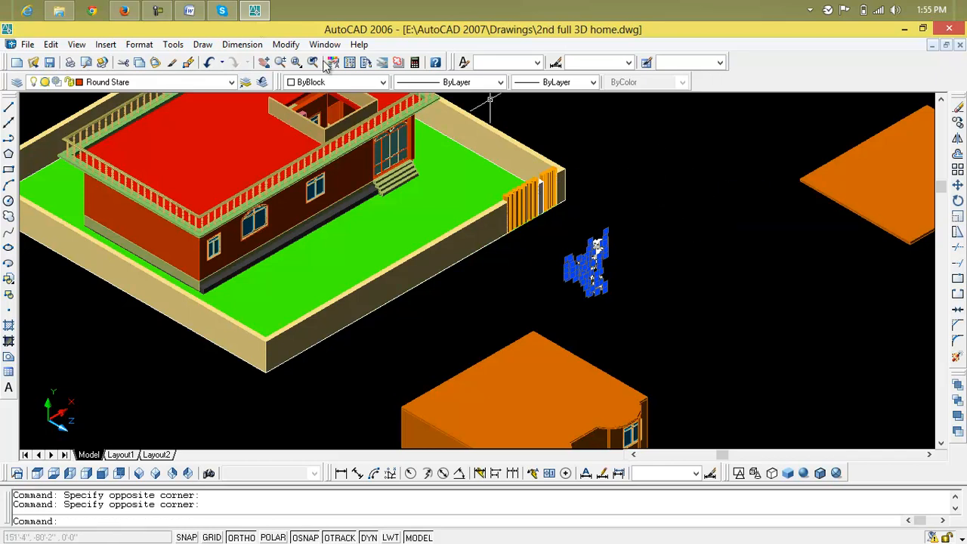
pyautogui.click(346, 81)
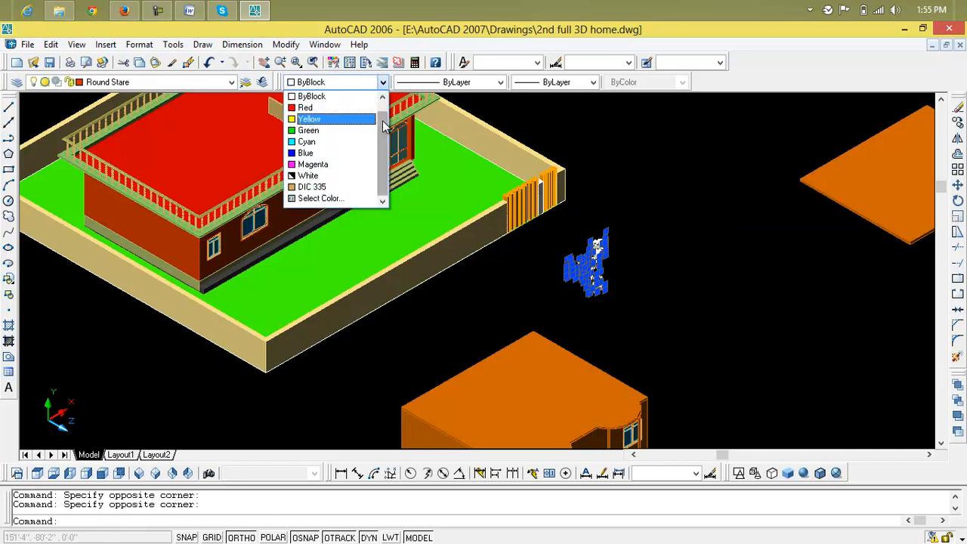
pyautogui.scroll(1, 383, 125)
pyautogui.click(368, 97)
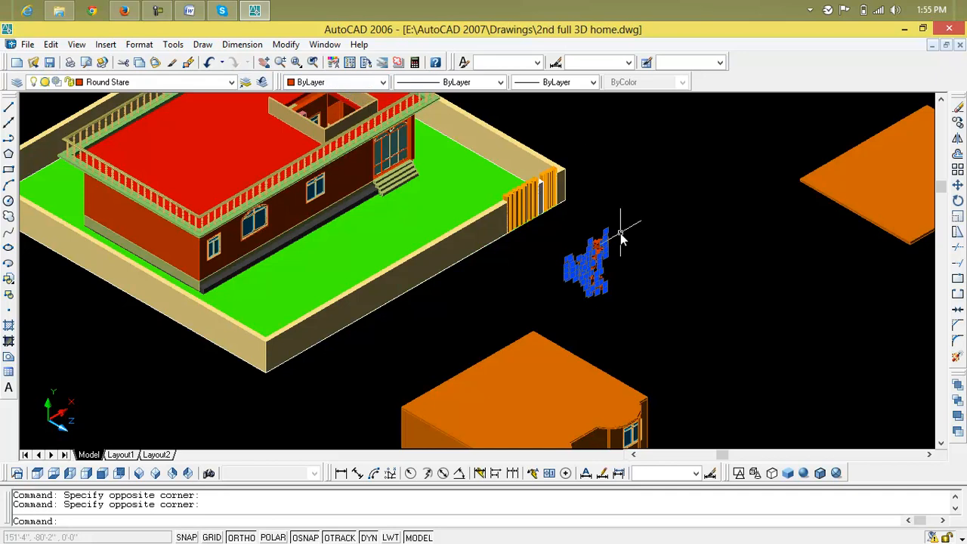
pyautogui.press('Escape')
# - Show the spiral staircase close up in the southeast isometric view, with its lower steps and posts in sight
pyautogui.scroll(6, 589, 281)
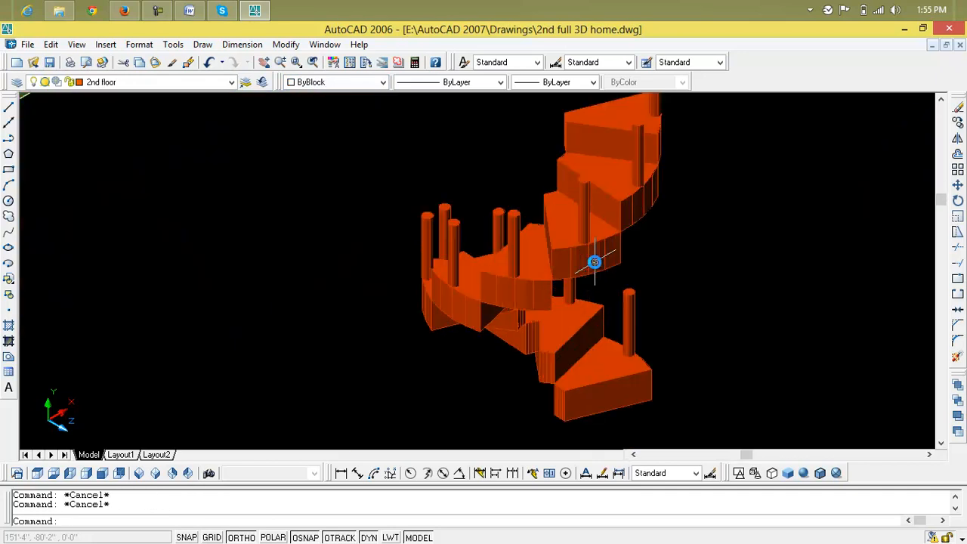
pyautogui.scroll(-3, 665, 225)
pyautogui.scroll(3, 634, 174)
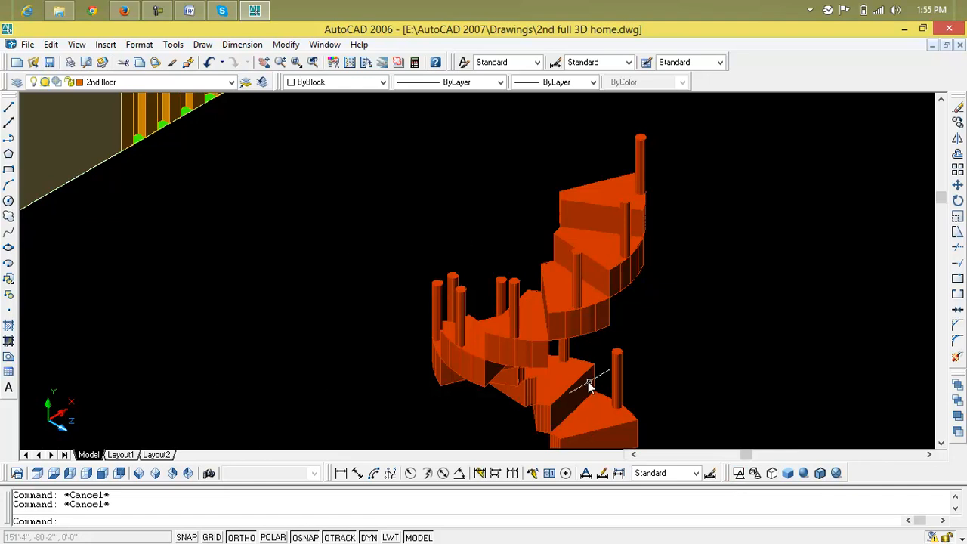
pyautogui.click(53, 473)
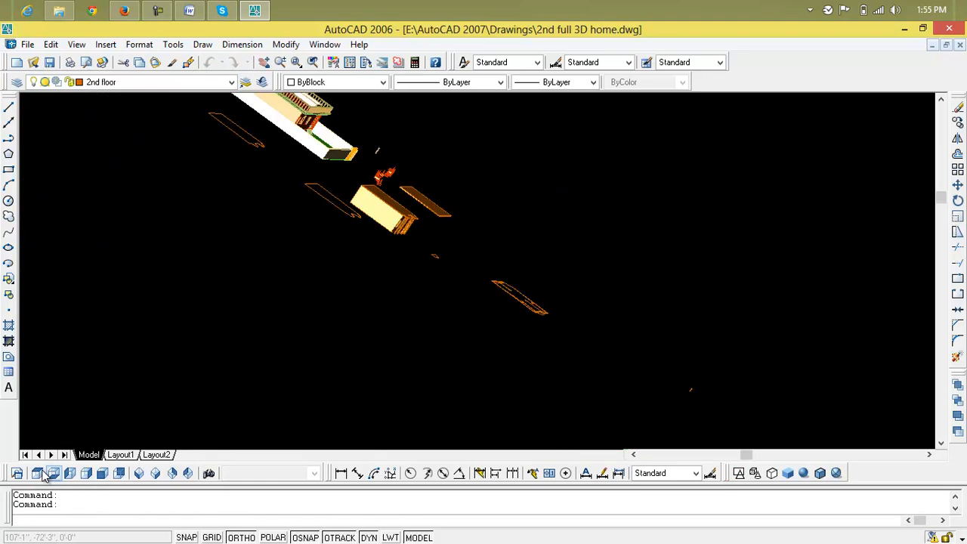
pyautogui.click(141, 474)
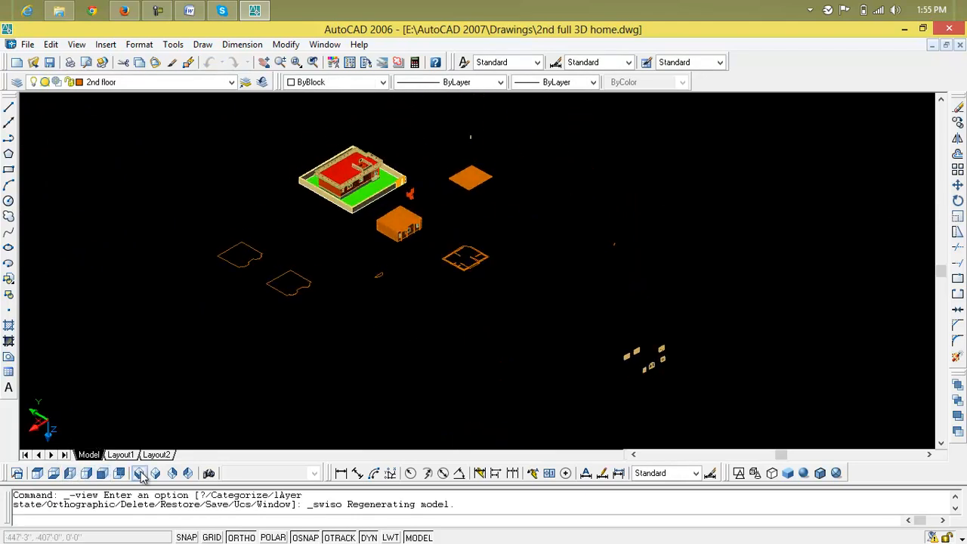
pyautogui.click(155, 473)
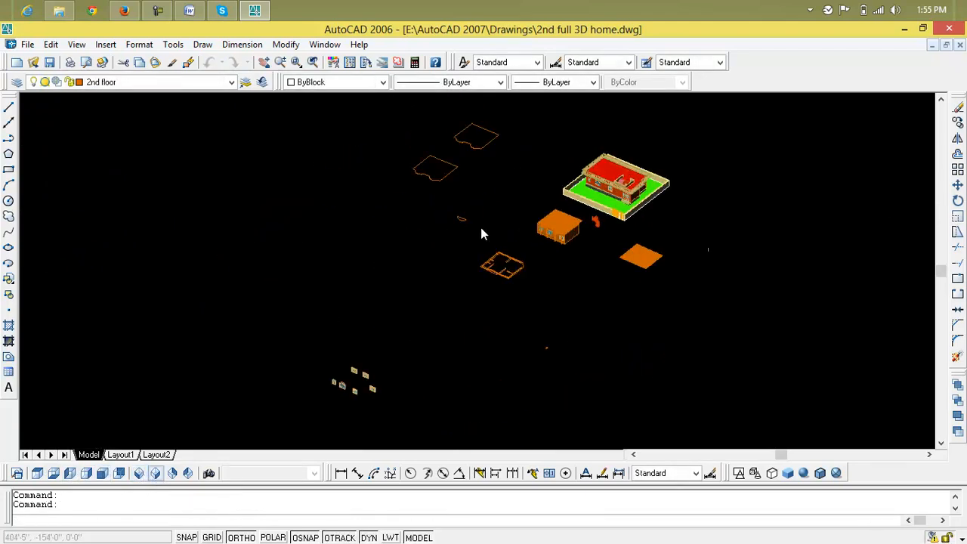
pyautogui.scroll(3, 618, 234)
pyautogui.scroll(5, 586, 231)
pyautogui.moveTo(527, 213); pyautogui.dragTo(502, 356, button='middle')
pyautogui.scroll(4, 535, 310)
pyautogui.scroll(2, 571, 351)
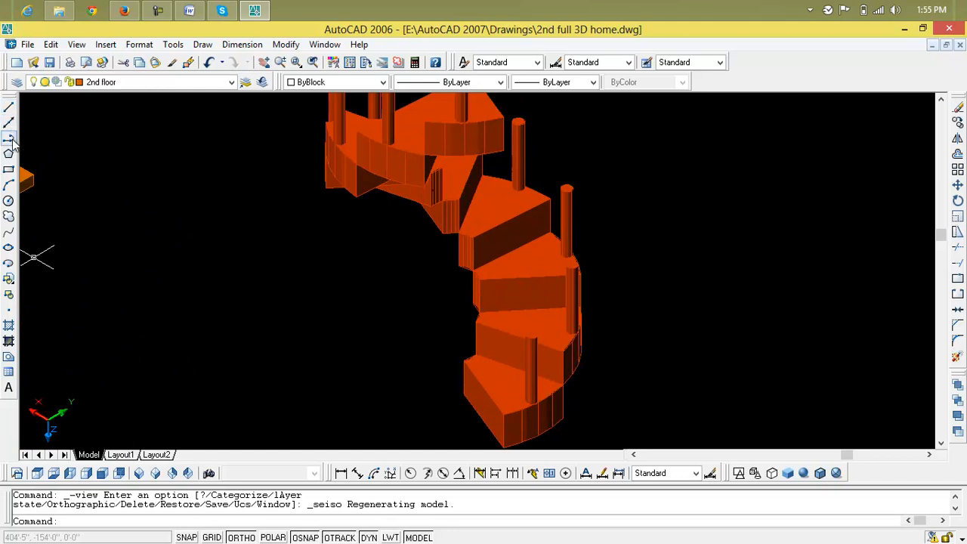
# - Try to connect the top centres of the three lowest staircase posts with Line segments
pyautogui.click(8, 106)
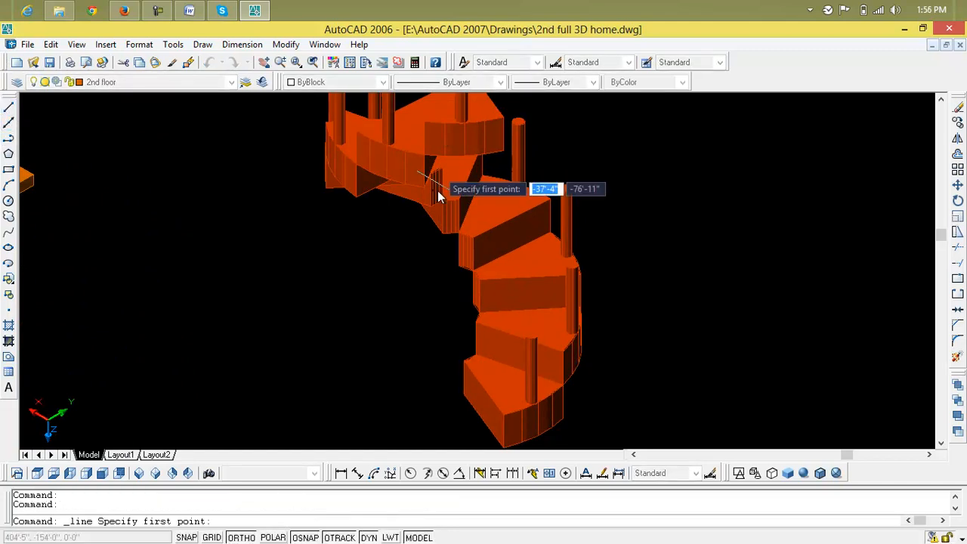
pyautogui.scroll(4, 501, 352)
pyautogui.click(570, 333)
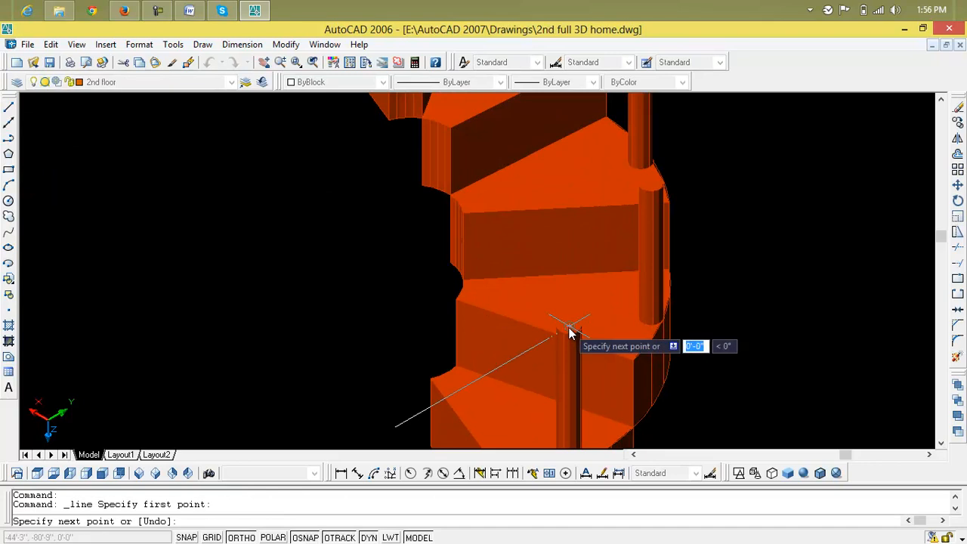
pyautogui.moveTo(568, 328); pyautogui.dragTo(537, 389, button='middle')
pyautogui.click(617, 245)
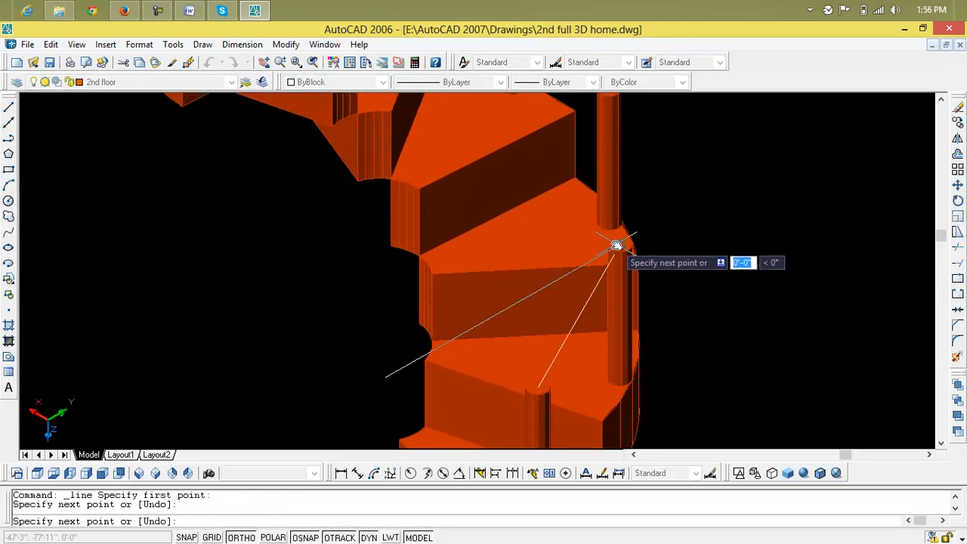
pyautogui.moveTo(615, 244); pyautogui.dragTo(583, 371, button='middle')
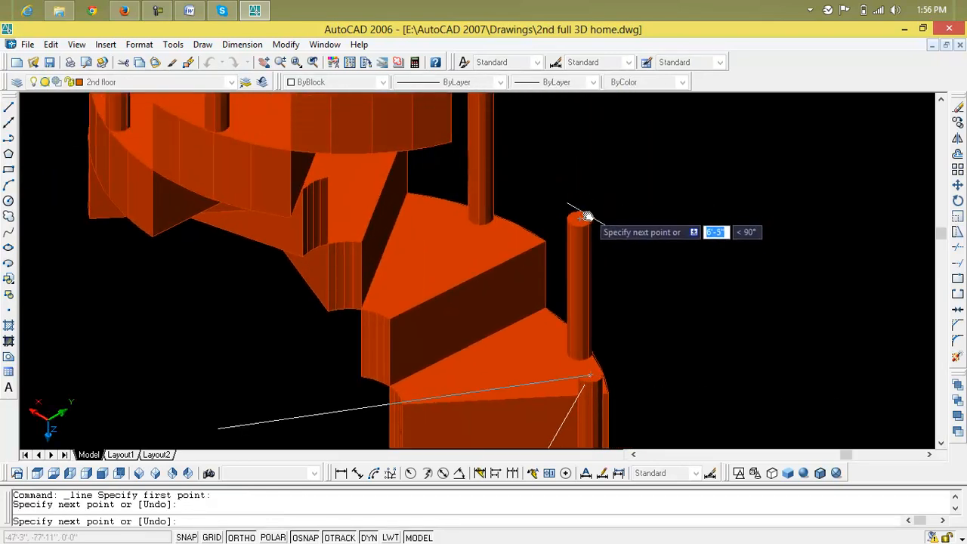
pyautogui.click(581, 219)
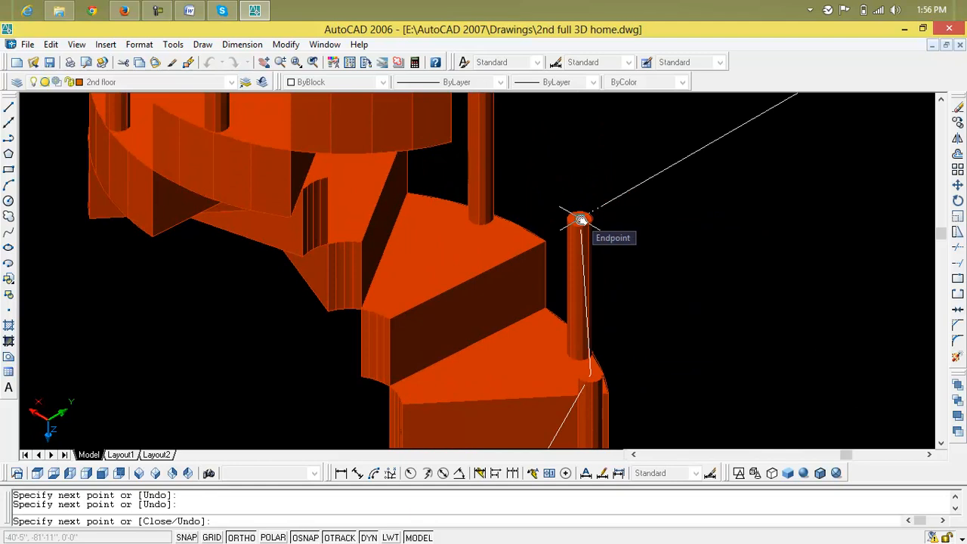
pyautogui.press('Escape')
# - Erase the trial line segments between the staircase posts
pyautogui.click(582, 259)
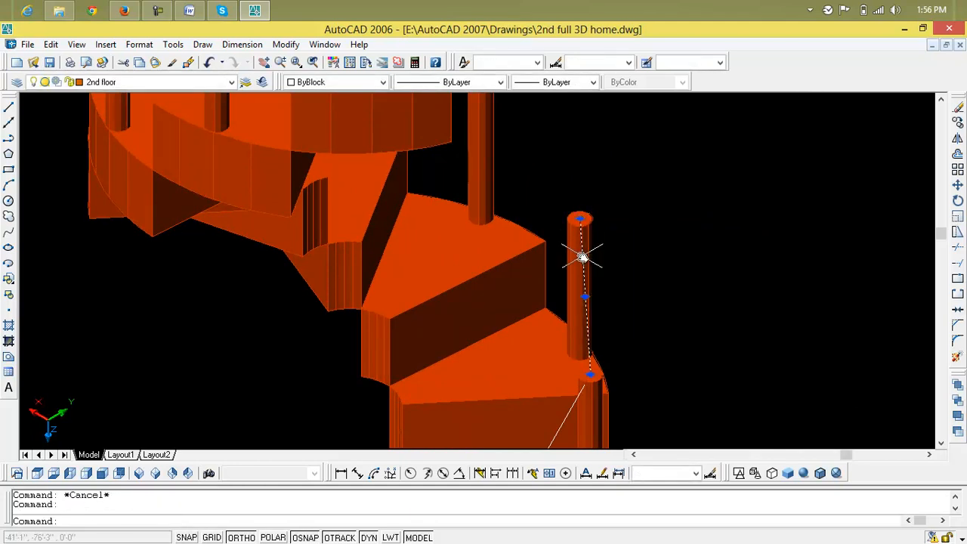
pyautogui.press('Delete')
pyautogui.scroll(-3, 579, 255)
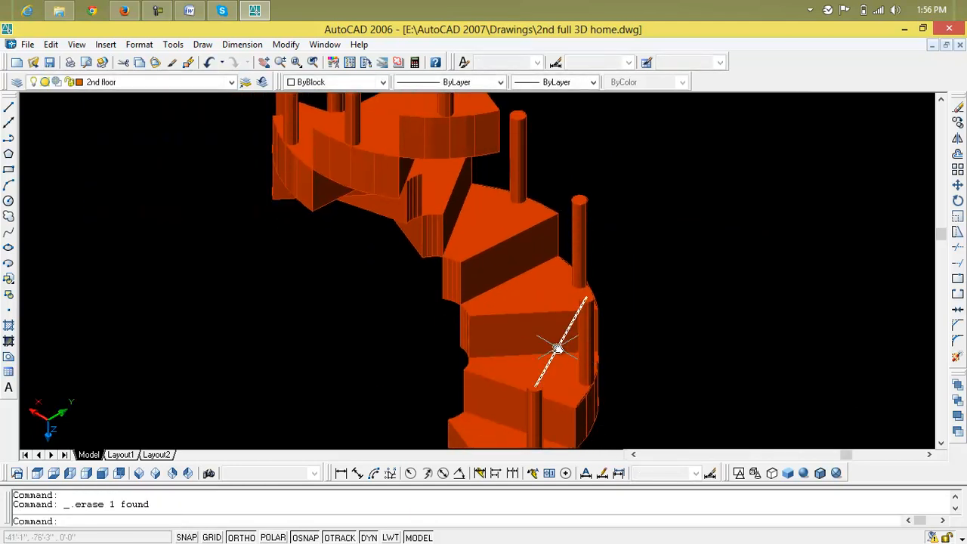
# - Start a 3D polyline at the lowest staircase post's top centre and run it through the top centres of the next three posts
pyautogui.click(202, 45)
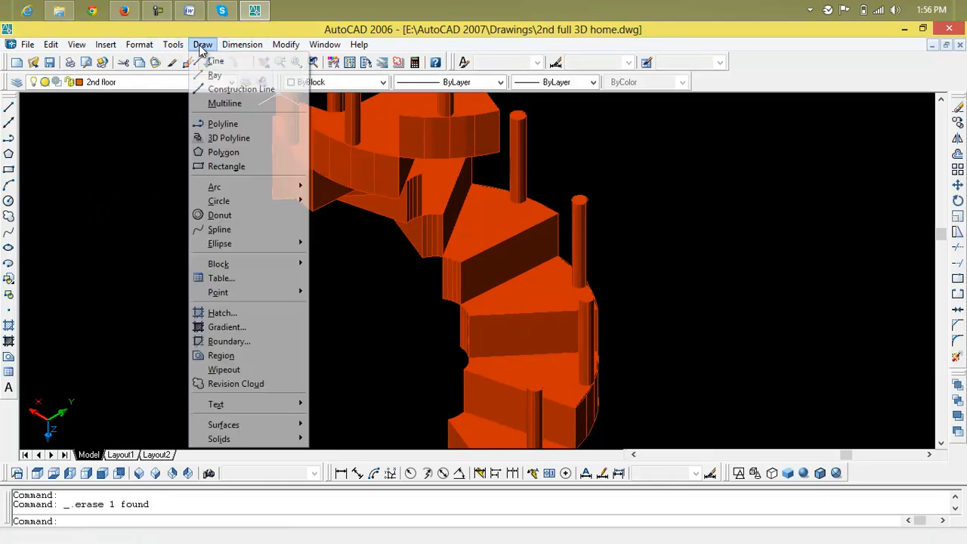
pyautogui.click(228, 139)
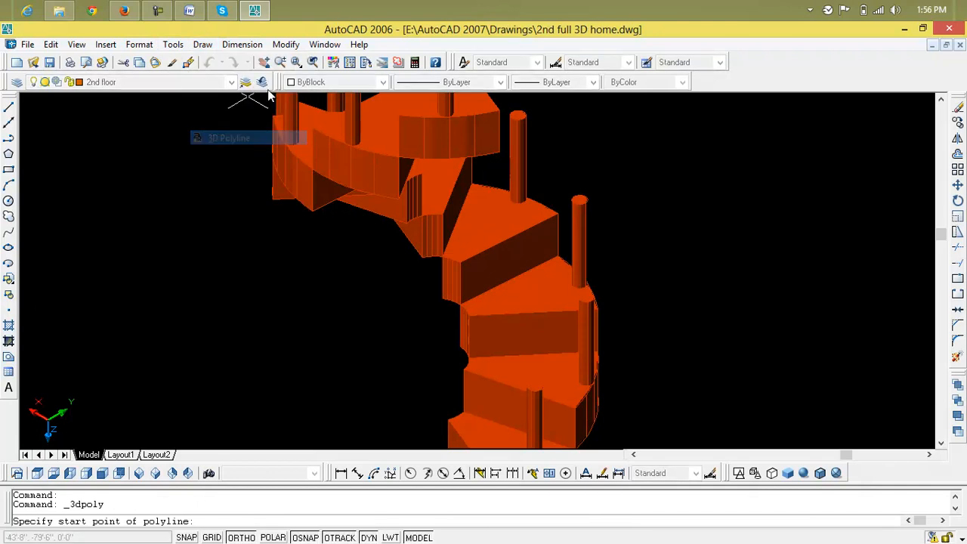
pyautogui.scroll(3, 557, 233)
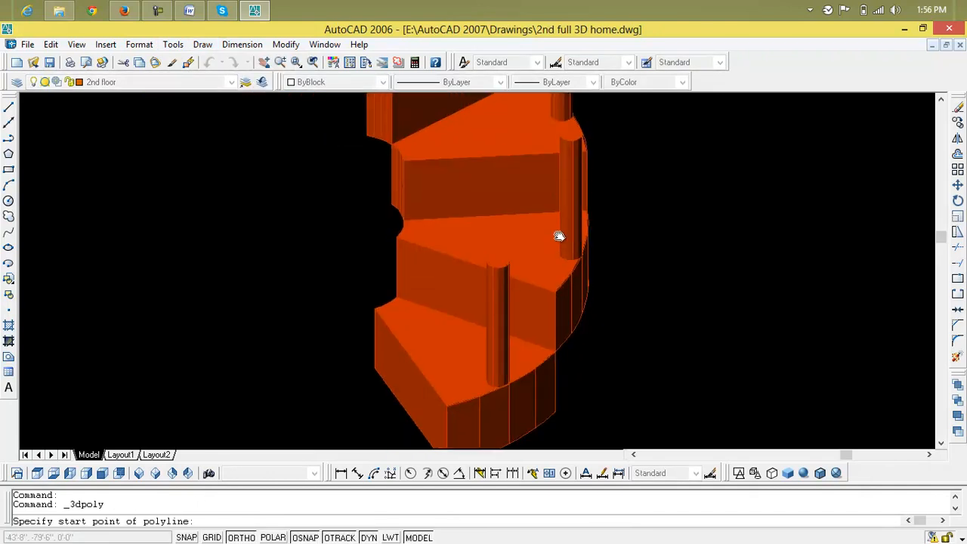
pyautogui.click(496, 261)
pyautogui.moveTo(506, 262); pyautogui.dragTo(485, 363, button='middle')
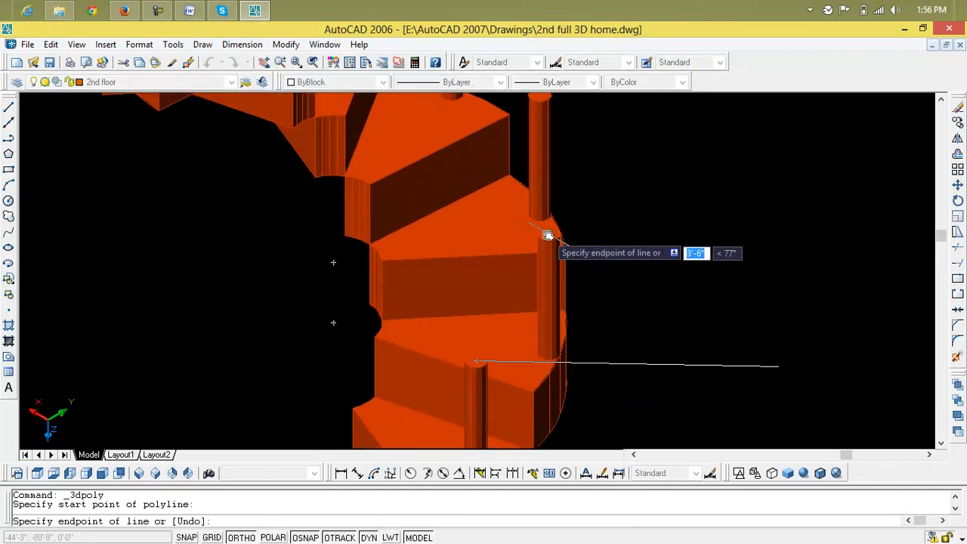
pyautogui.click(551, 229)
pyautogui.moveTo(546, 227); pyautogui.dragTo(532, 363, button='middle')
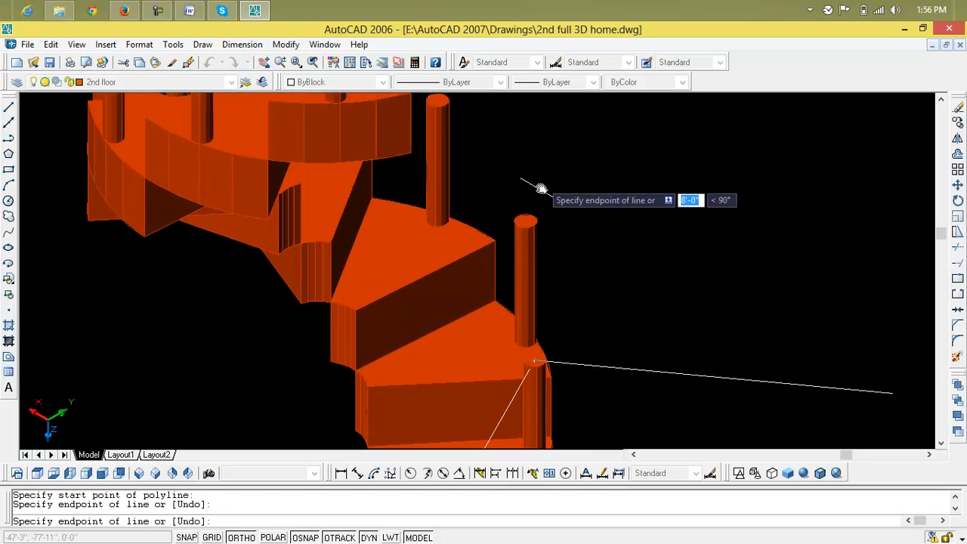
pyautogui.click(526, 223)
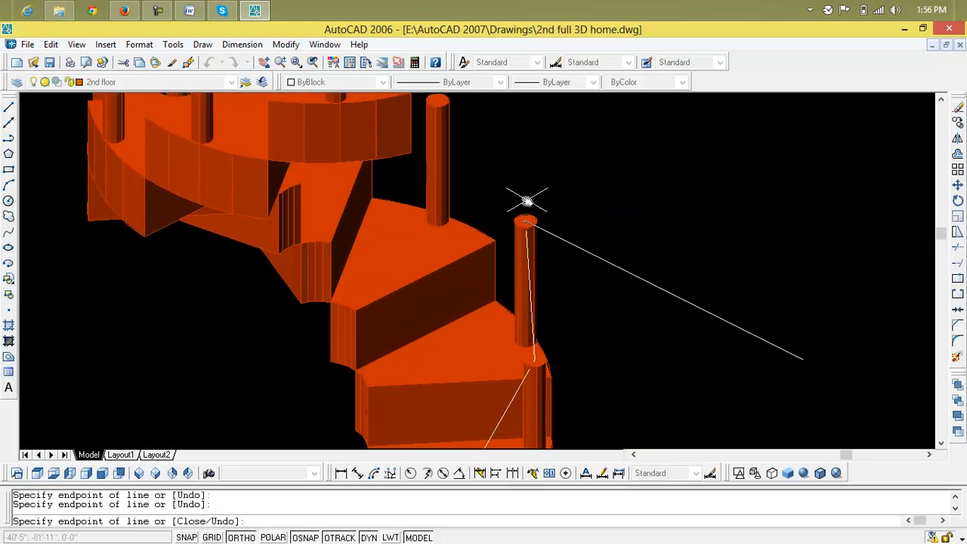
pyautogui.moveTo(525, 201); pyautogui.dragTo(525, 337, button='middle')
pyautogui.click(446, 243)
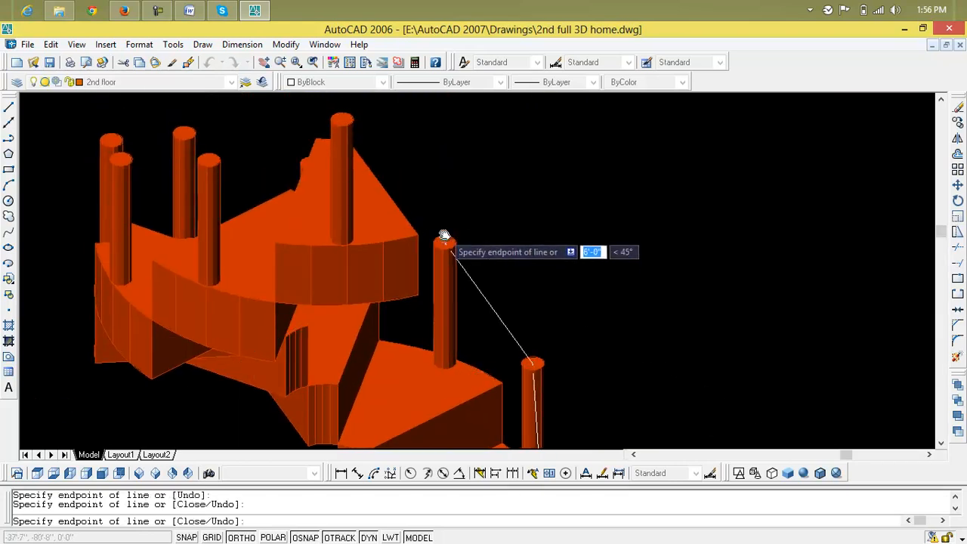
# - Continue the 3D polyline via the rounded step edge behind the highest post and the five upper post tops, ending at the highest post
pyautogui.moveTo(443, 233); pyautogui.dragTo(479, 298, button='middle')
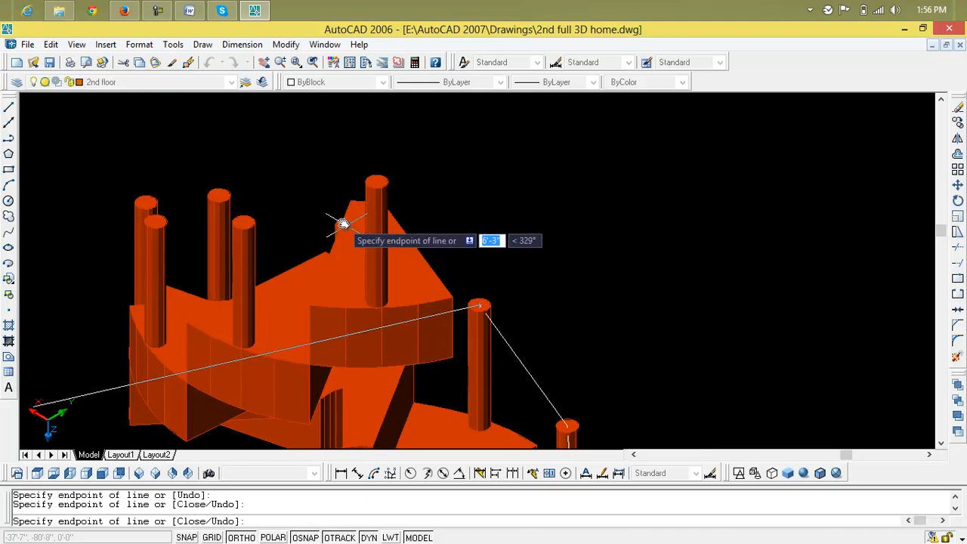
pyautogui.scroll(5, 340, 226)
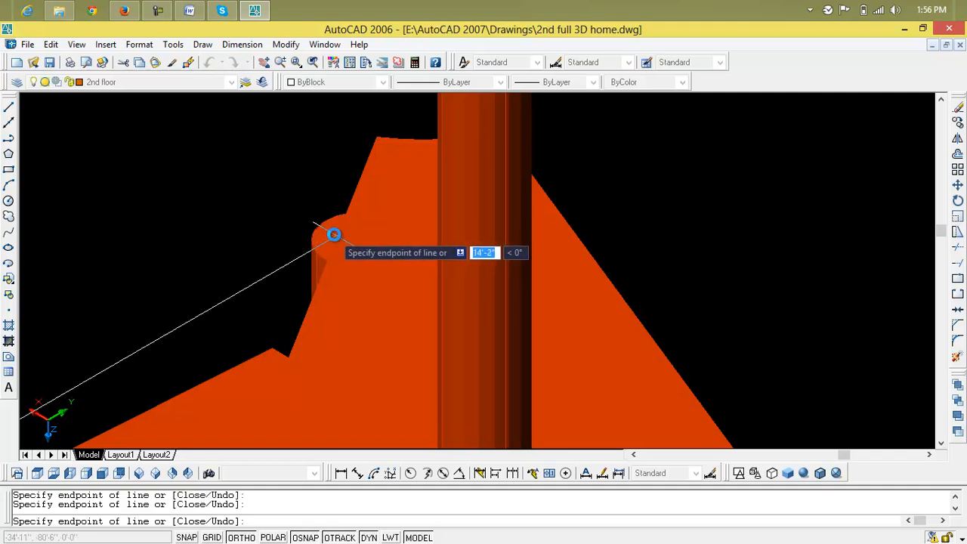
pyautogui.scroll(-6, 325, 231)
pyautogui.moveTo(320, 231); pyautogui.dragTo(364, 216, button='middle')
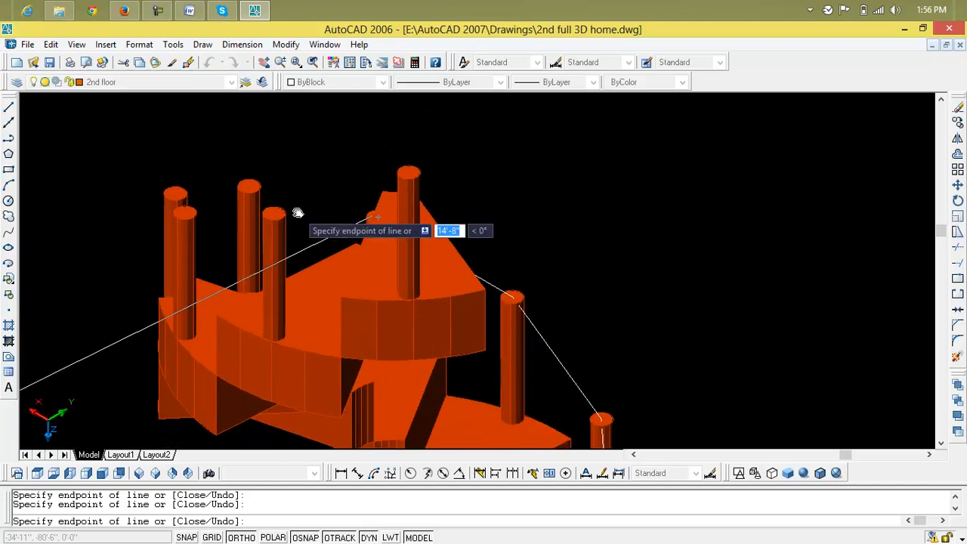
pyautogui.click(249, 188)
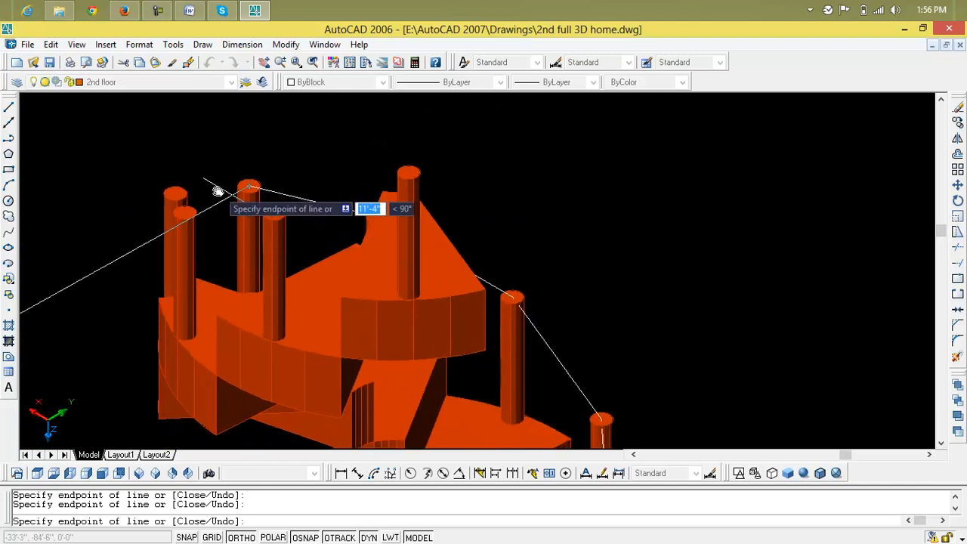
pyautogui.click(182, 213)
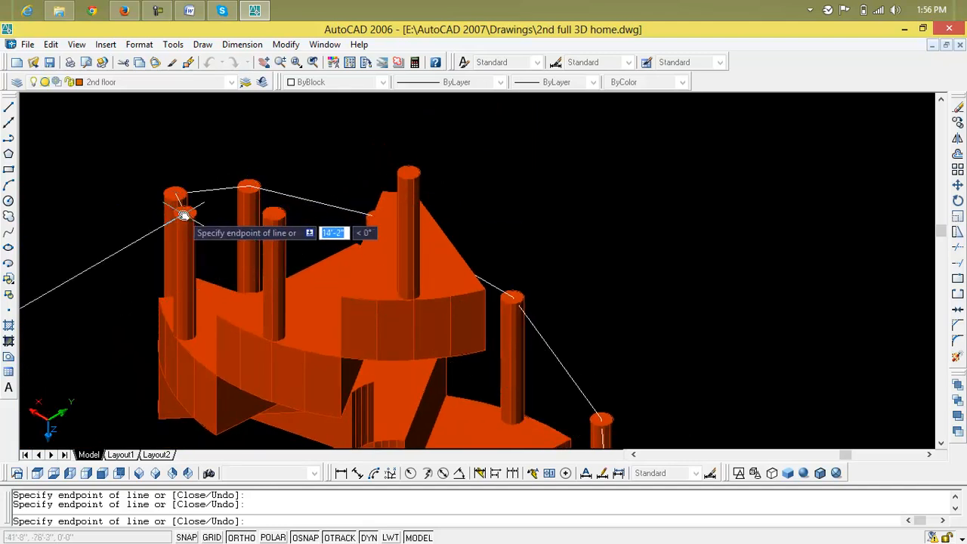
pyautogui.click(273, 214)
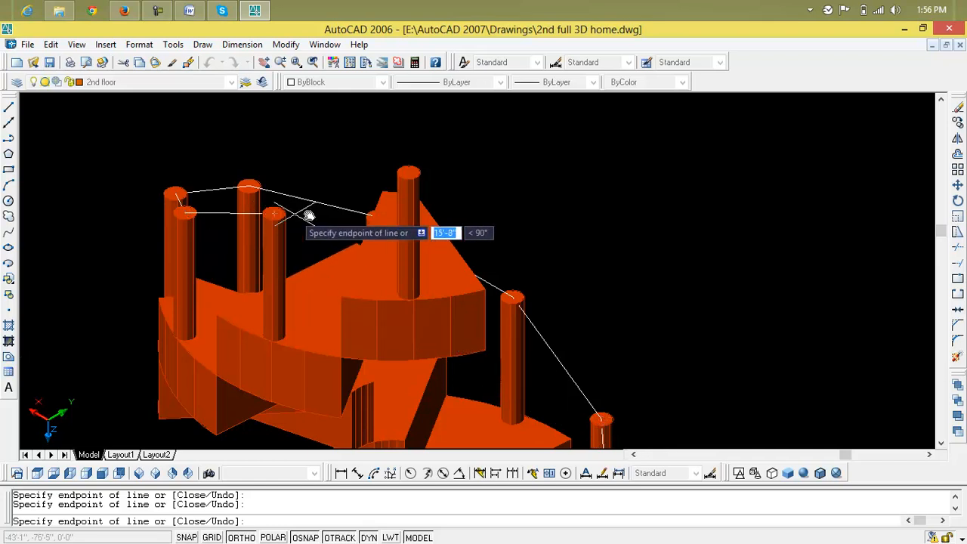
pyautogui.click(408, 175)
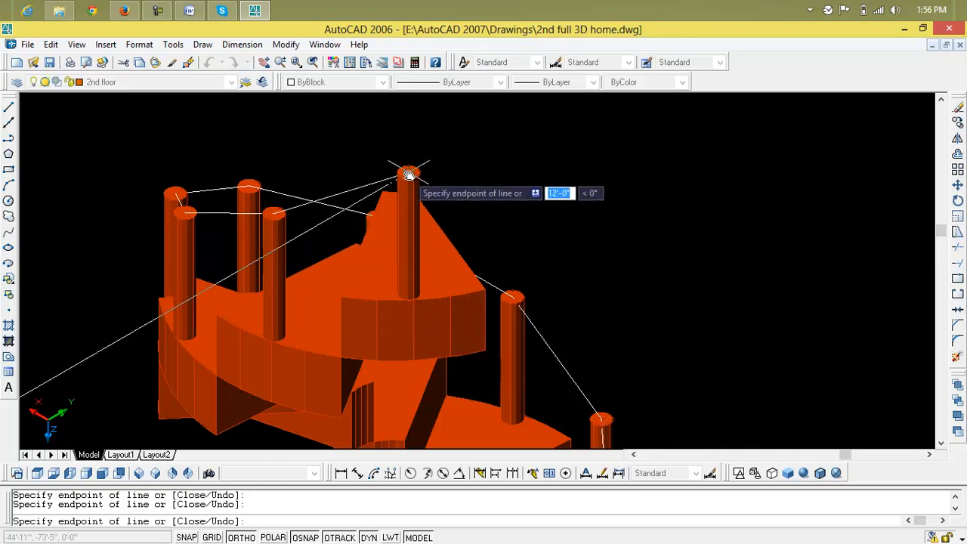
pyautogui.press('Escape')
pyautogui.press('Escape')
# - Draw a small circle on top of the lowest staircase post, centred on the 3D polyline's start point
pyautogui.scroll(-3, 448, 229)
pyautogui.moveTo(448, 229); pyautogui.dragTo(400, 91, button='middle')
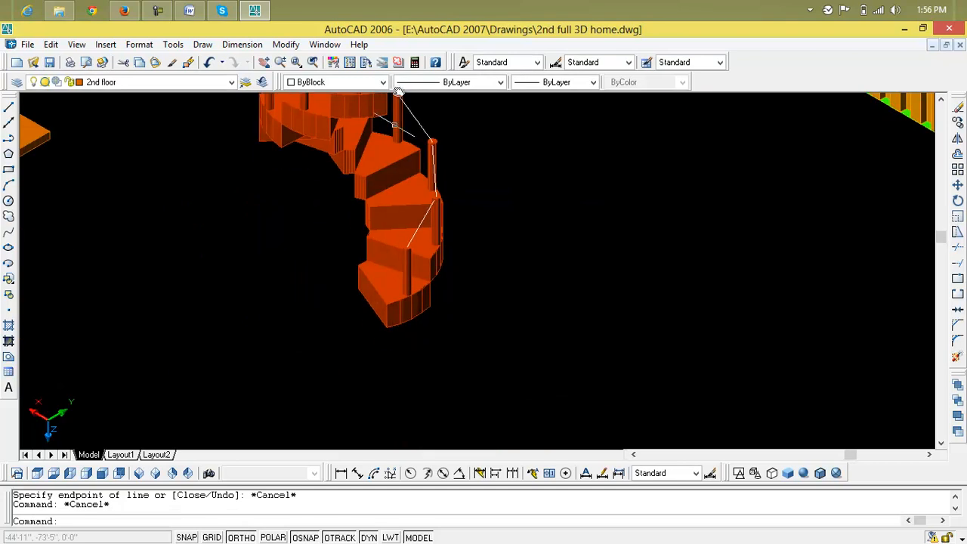
pyautogui.scroll(5, 416, 221)
pyautogui.scroll(4, 383, 283)
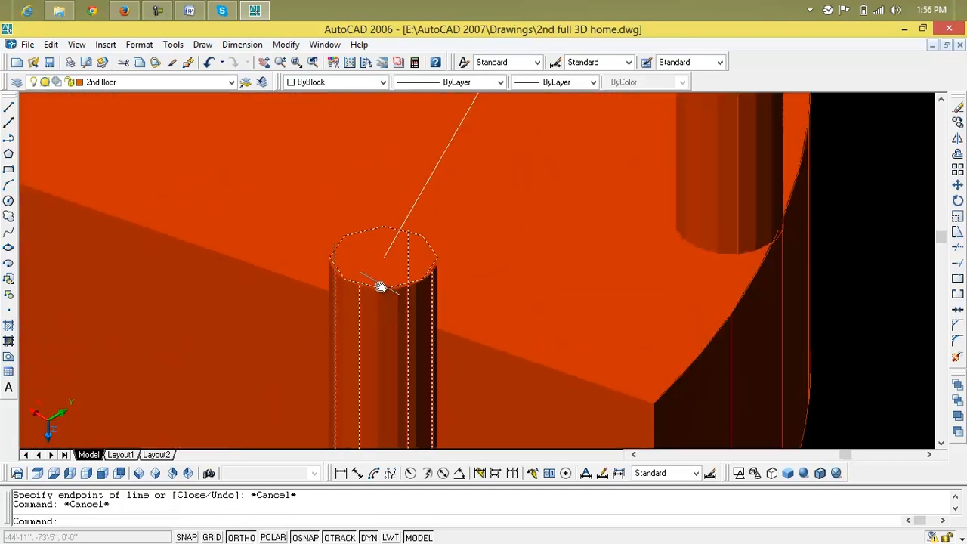
pyautogui.press('Escape')
pyautogui.press('Return')
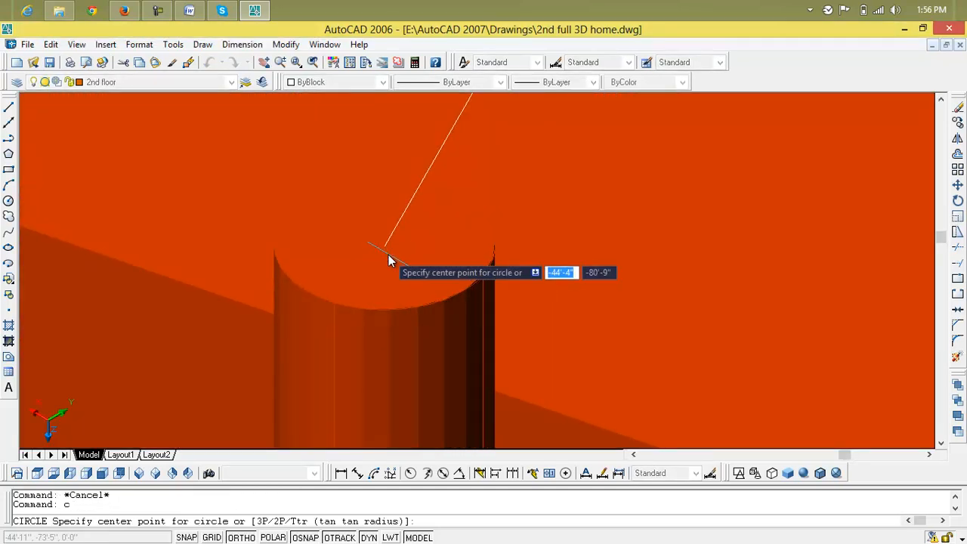
pyautogui.click(385, 243)
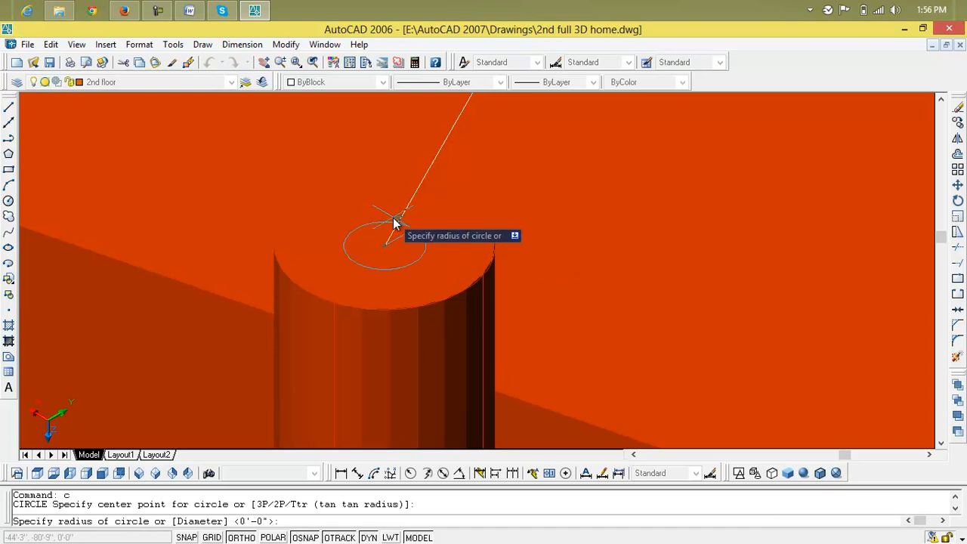
pyautogui.click(413, 253)
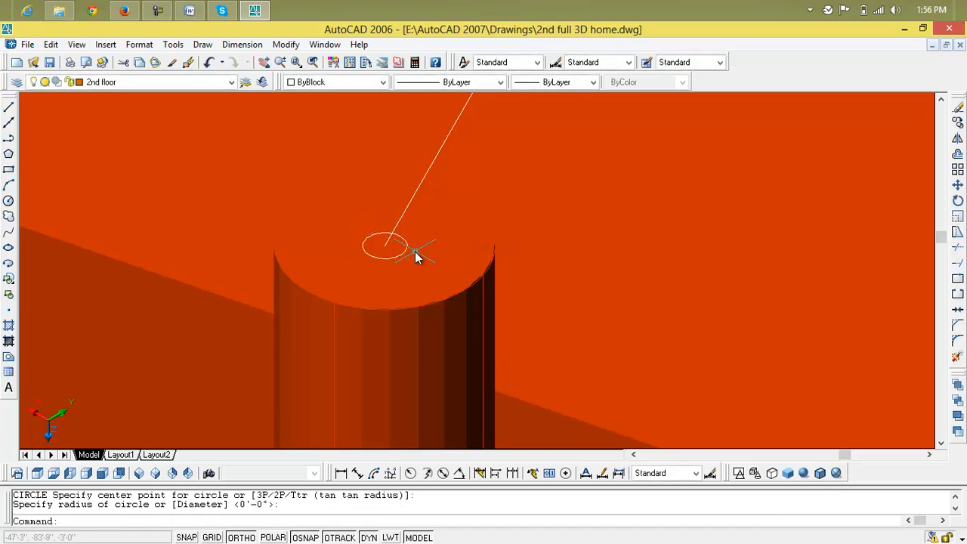
# - Rotate the small circle 90 degrees in 3D about a horizontal axis through its centre
pyautogui.scroll(2, 389, 261)
pyautogui.press('Escape')
pyautogui.press('Escape')
pyautogui.click(394, 263)
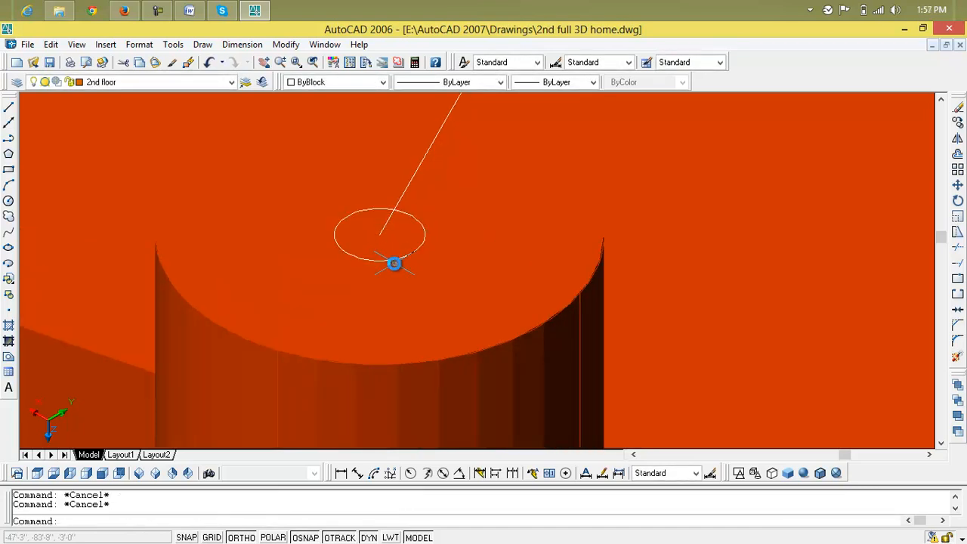
pyautogui.click(285, 43)
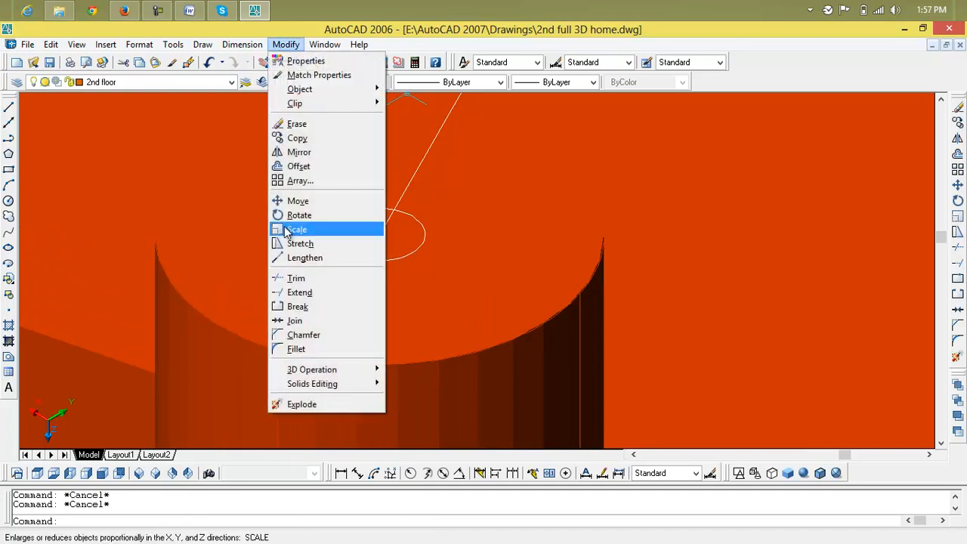
pyautogui.moveTo(308, 386)
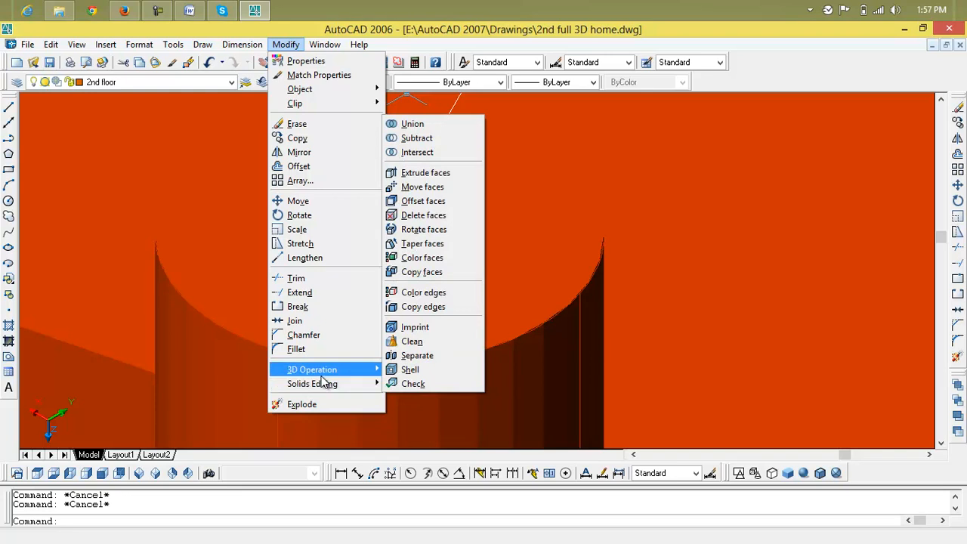
pyautogui.click(425, 398)
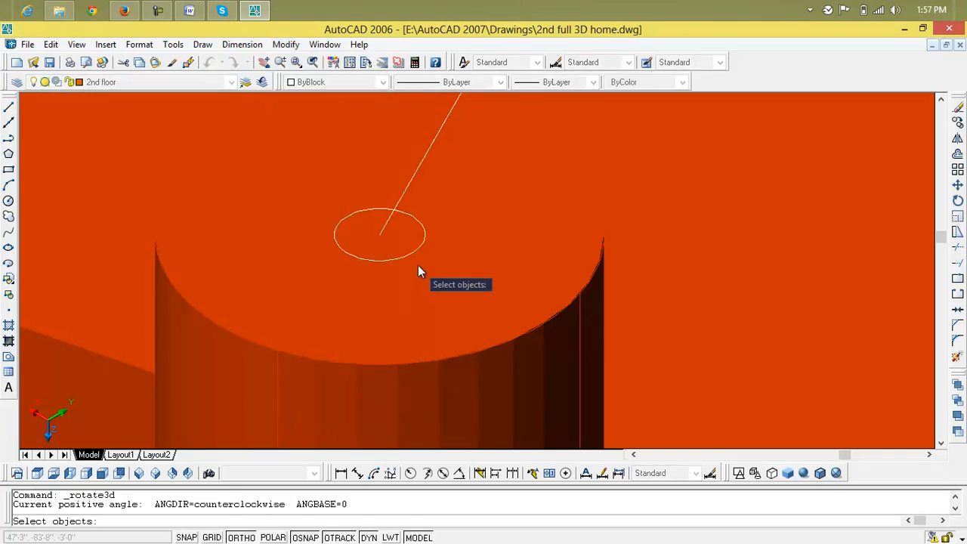
pyautogui.click(414, 254)
pyautogui.press('Return')
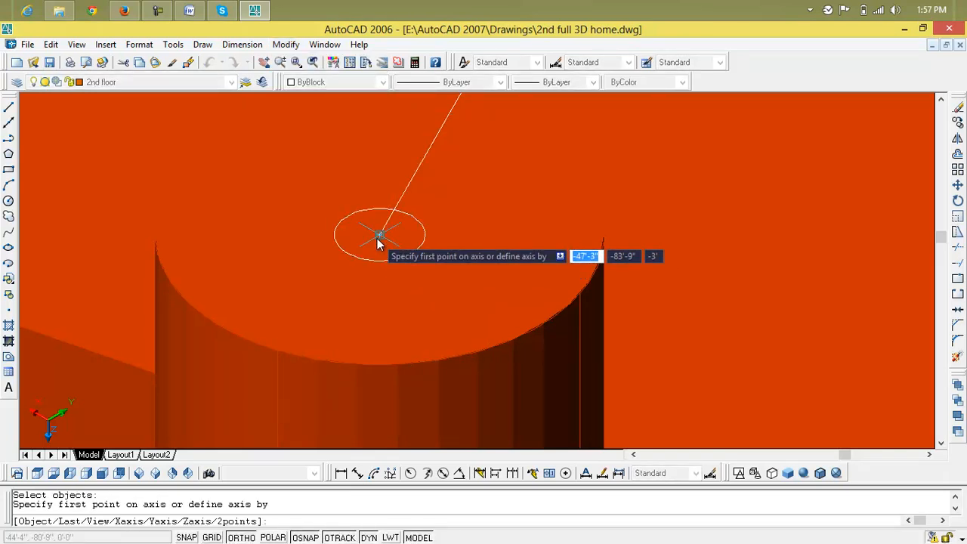
pyautogui.click(379, 239)
pyautogui.click(500, 277)
pyautogui.write('9')
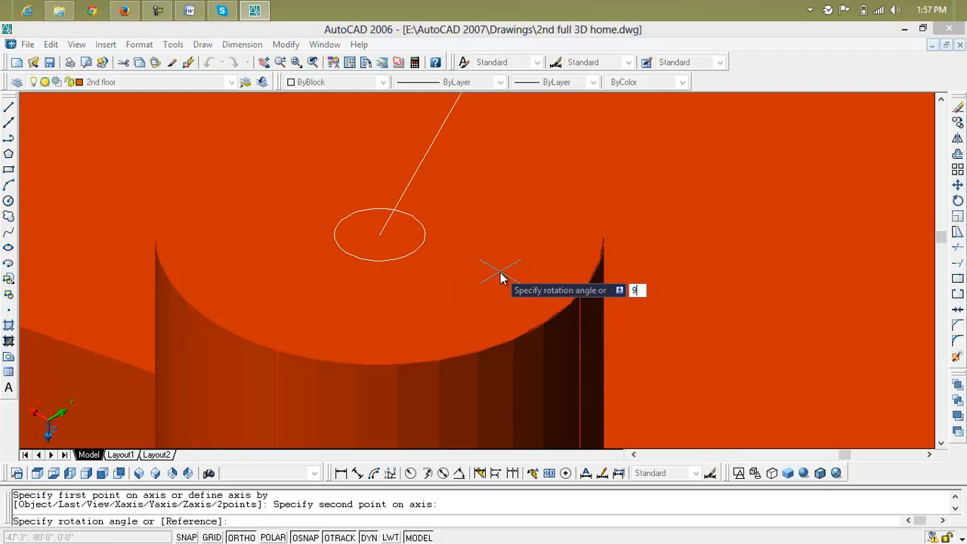
pyautogui.write('0')
pyautogui.press('Return')
pyautogui.scroll(-3, 478, 270)
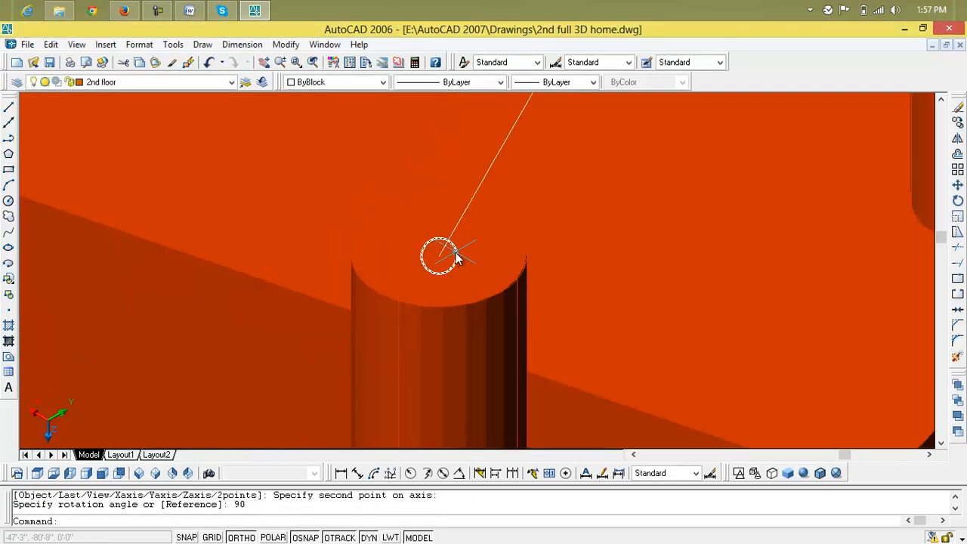
pyautogui.scroll(-2, 453, 257)
pyautogui.scroll(3, 436, 261)
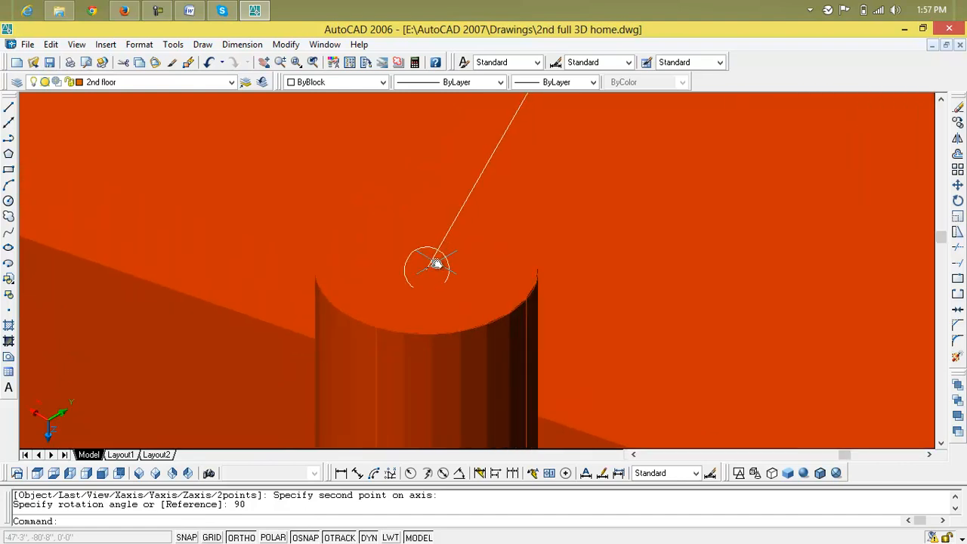
# - Extrude the upright circle along the 3D polyline path to form the handrail
pyautogui.press('Escape')
pyautogui.press('Escape')
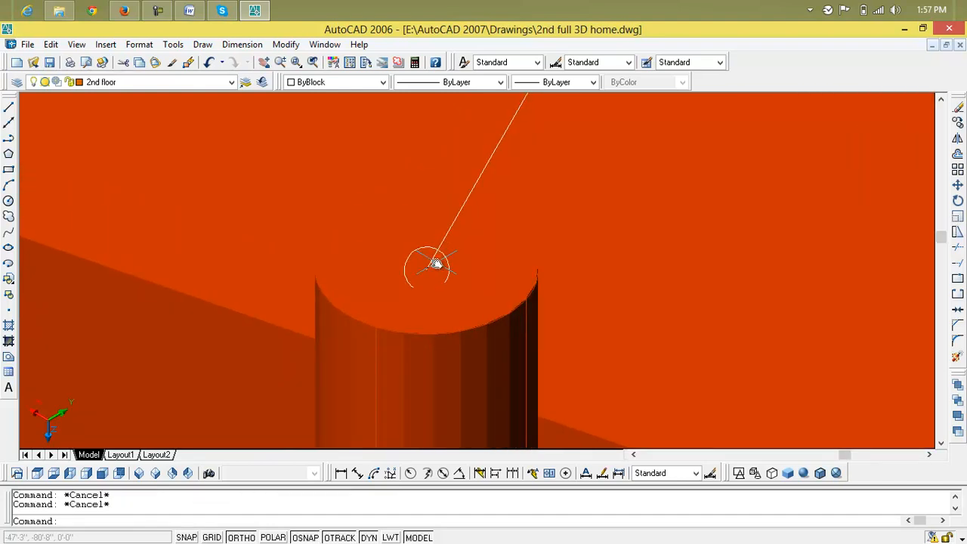
pyautogui.press('Return')
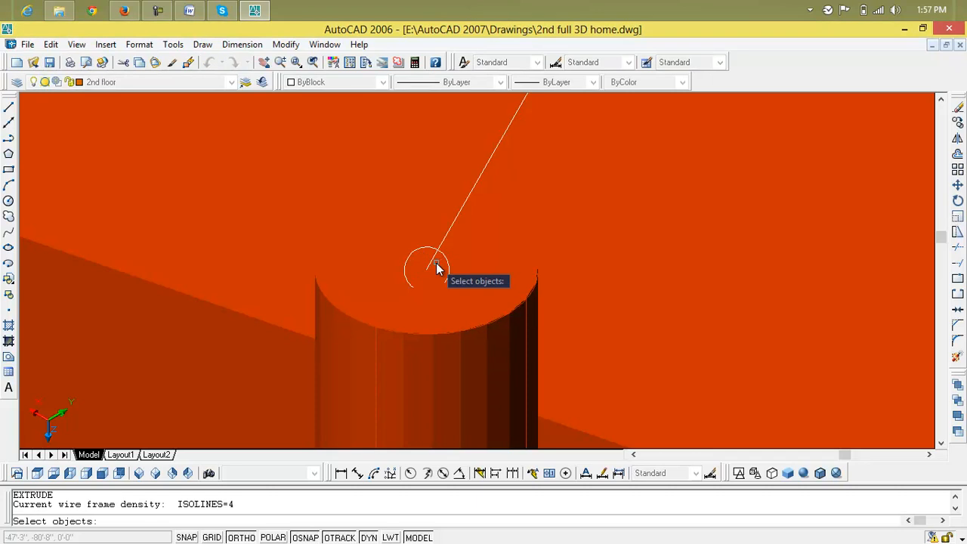
pyautogui.click(441, 266)
pyautogui.press('Return')
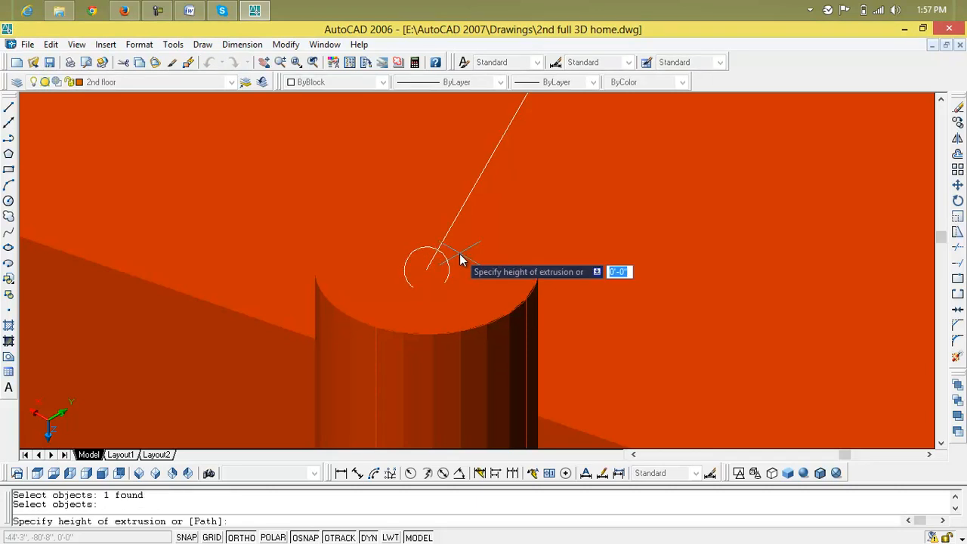
pyautogui.write('p')
pyautogui.press('Return')
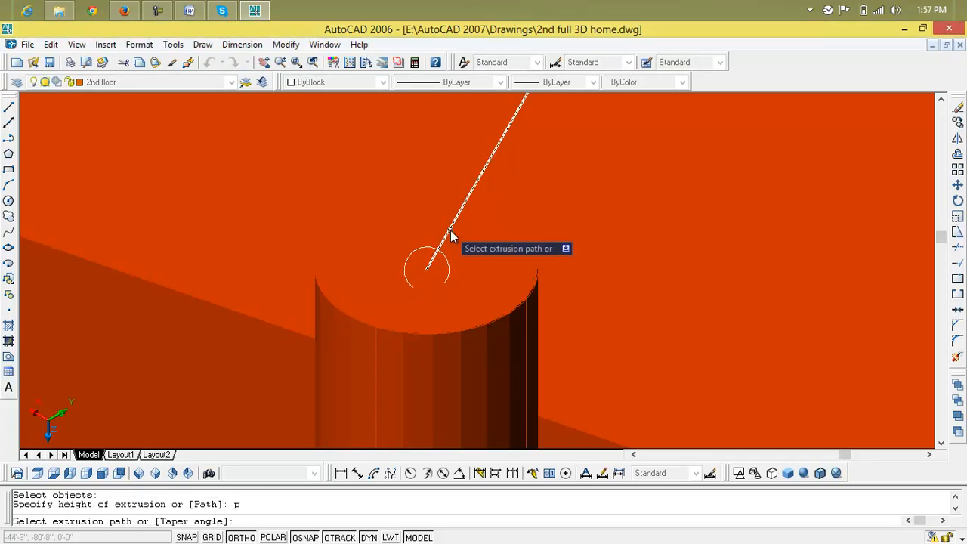
pyautogui.click(451, 230)
# - Examine the extruded handrail at its joint over the second post and along the upper staircase posts
pyautogui.scroll(-10, 481, 256)
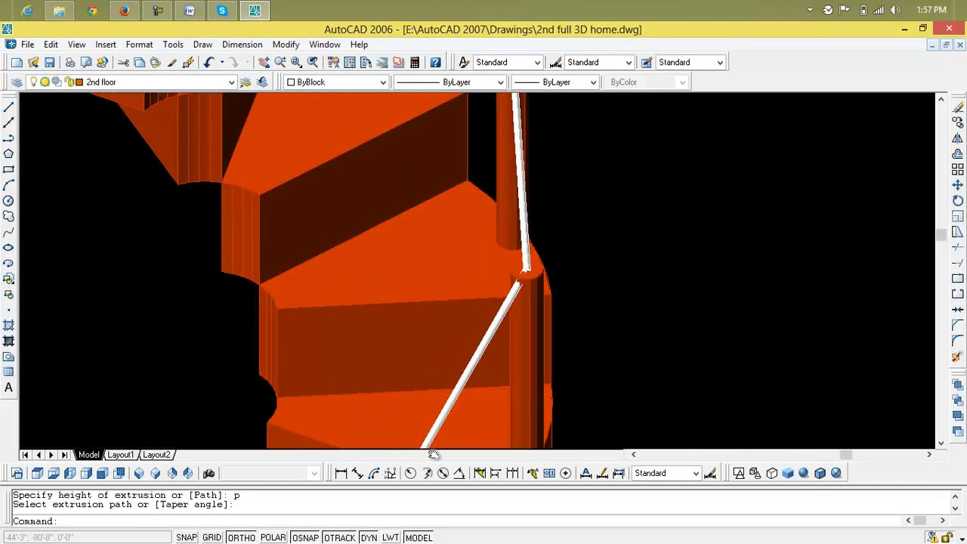
pyautogui.scroll(-2, 492, 330)
pyautogui.scroll(8, 494, 362)
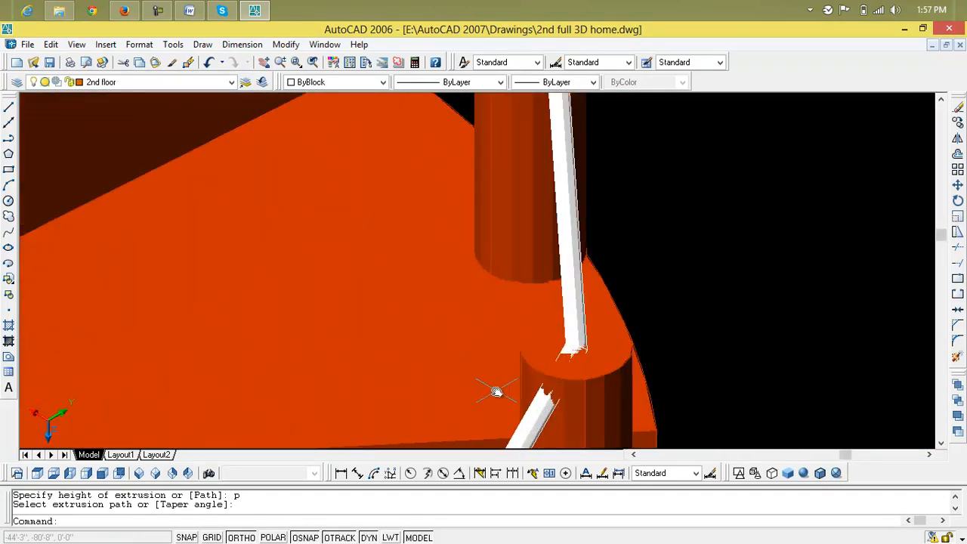
pyautogui.scroll(-6, 576, 378)
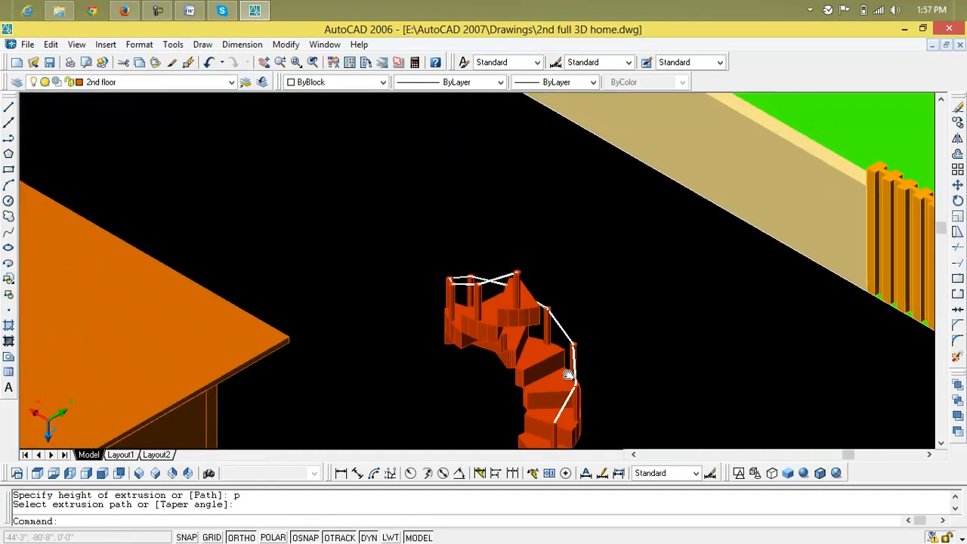
pyautogui.scroll(5, 521, 305)
pyautogui.scroll(2, 520, 305)
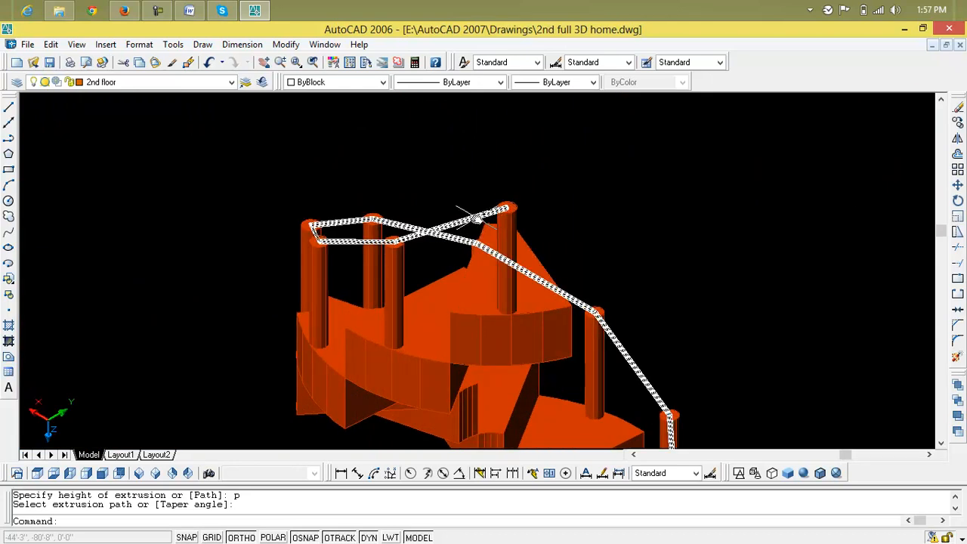
# - Undo the handrail extrusion, restoring the upright circle on the lowest staircase post
pyautogui.scroll(-5, 474, 218)
pyautogui.scroll(5, 506, 327)
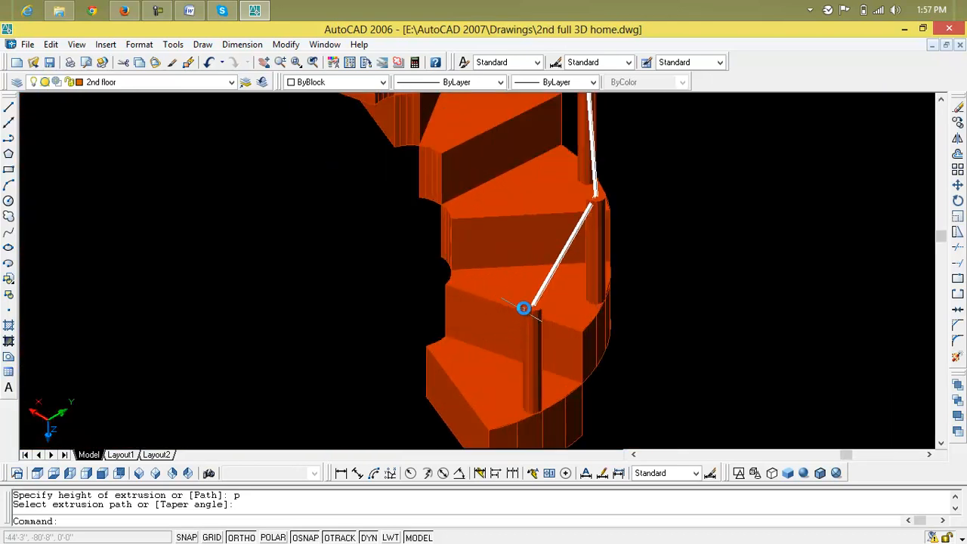
pyautogui.scroll(5, 520, 312)
pyautogui.click(555, 316)
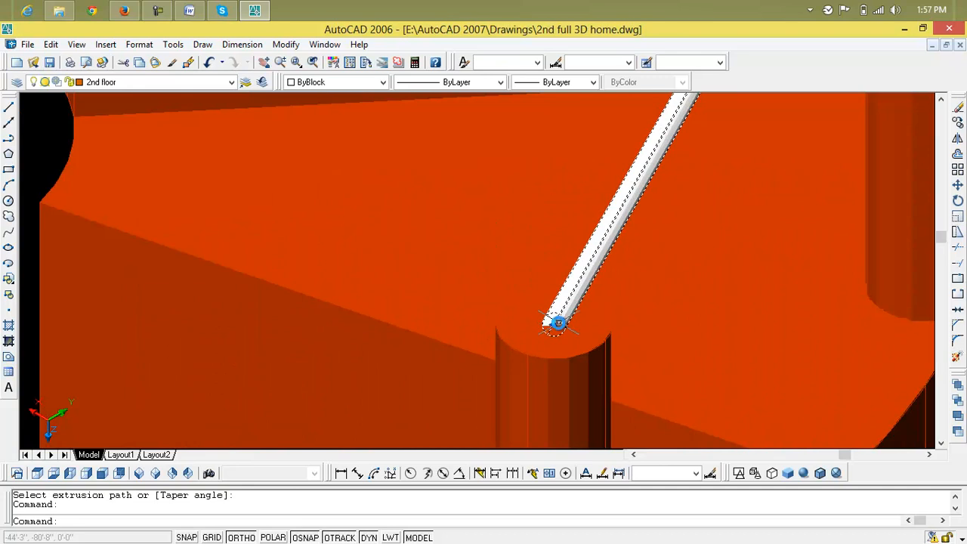
pyautogui.hotkey('ctrl', 'z')
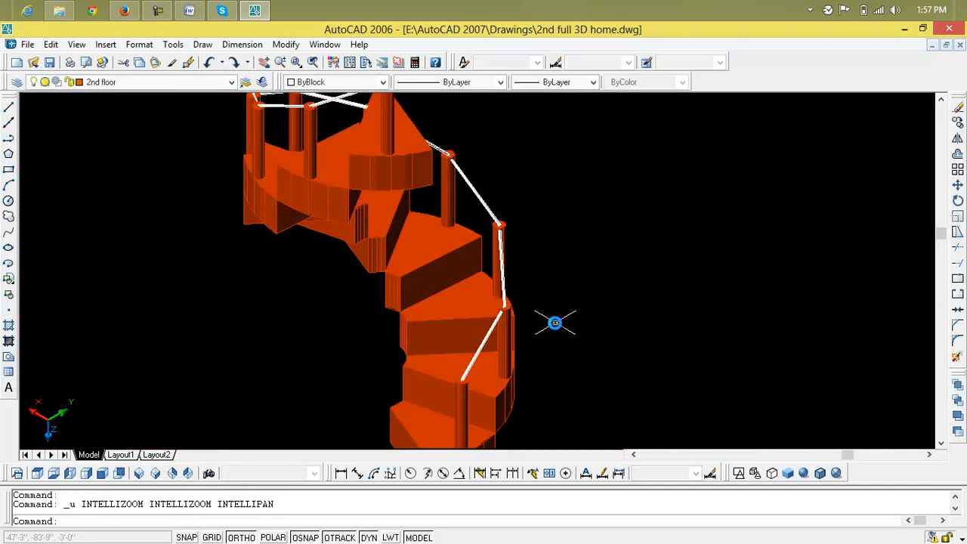
pyautogui.hotkey('ctrl', 'z')
pyautogui.hotkey('ctrl', 'z')
pyautogui.hotkey('ctrl', 'z')
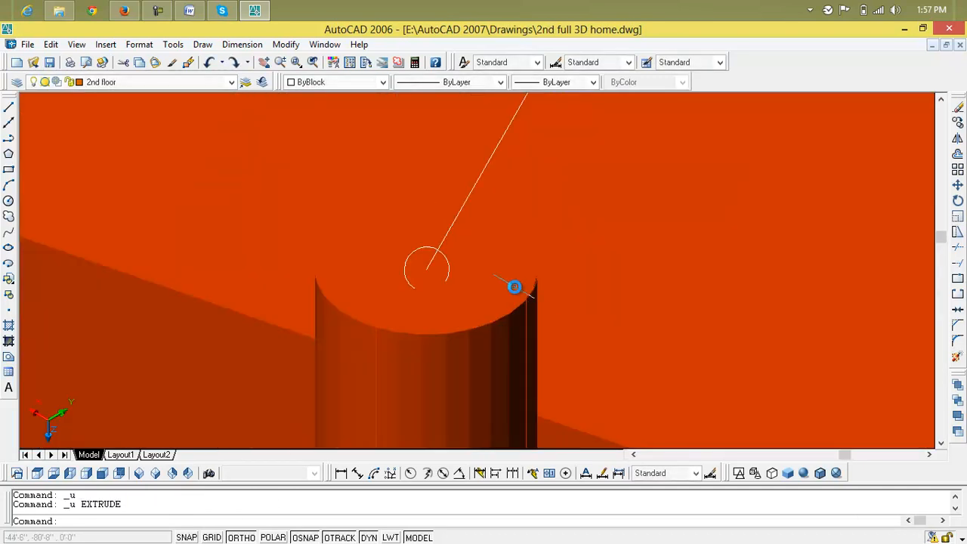
# - Enlarge the upright circle on the lowest post to about half the post's width
pyautogui.click(447, 271)
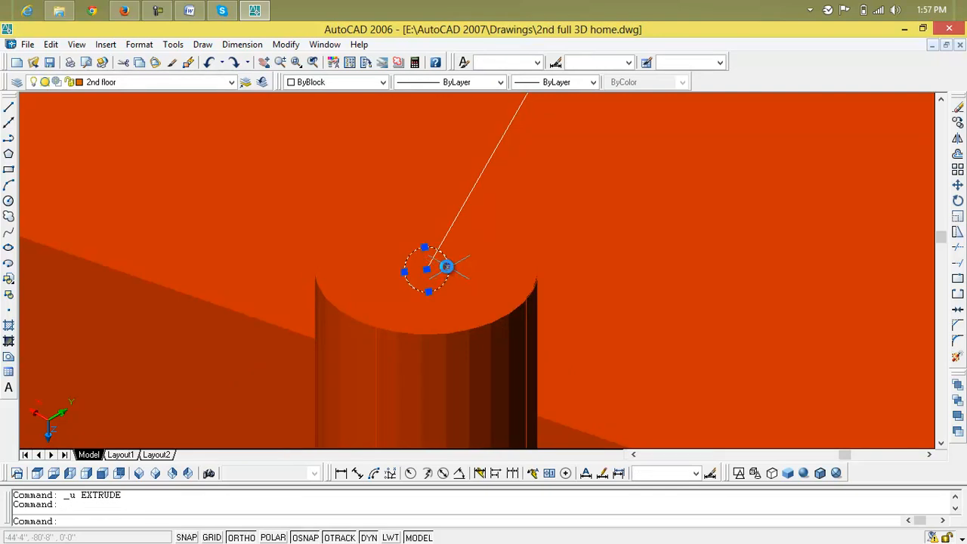
pyautogui.click(447, 267)
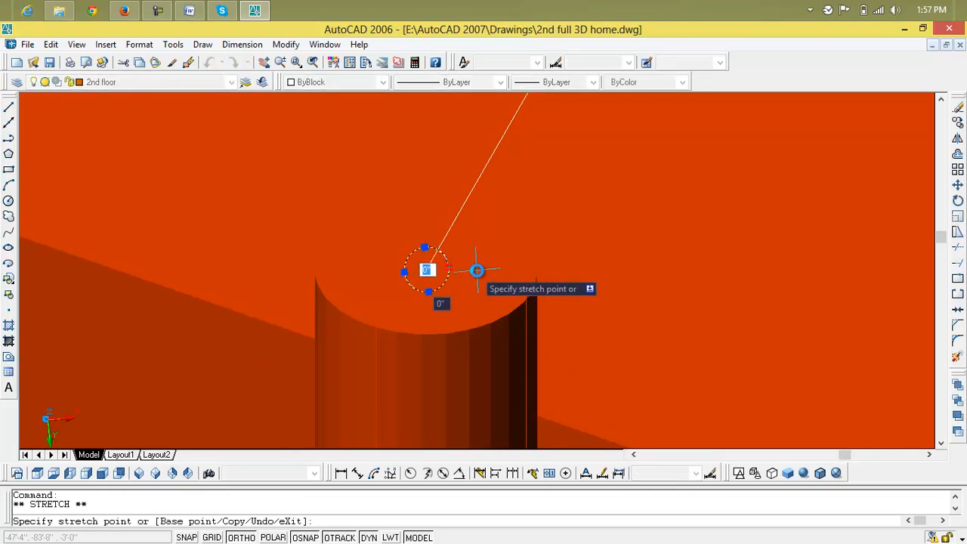
pyautogui.click(479, 271)
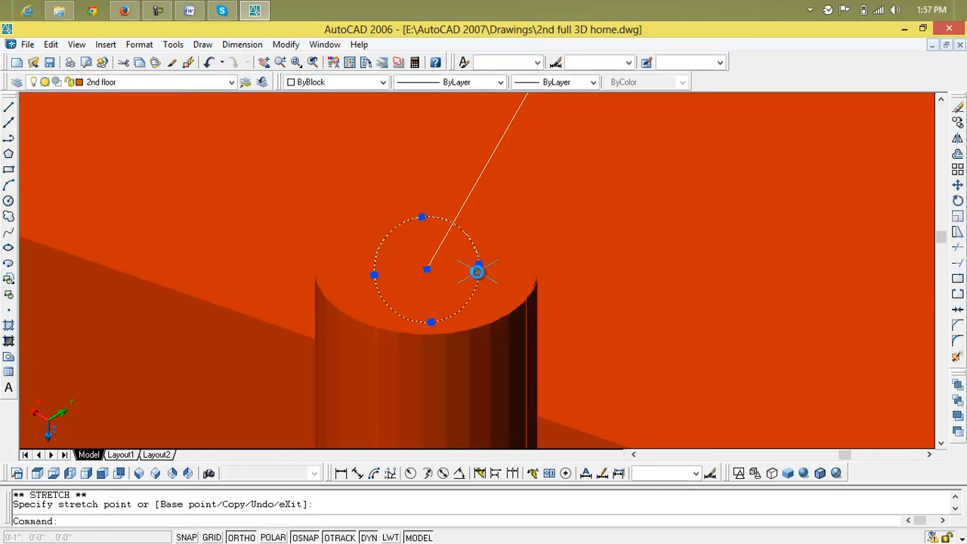
pyautogui.press('Escape')
pyautogui.press('Escape')
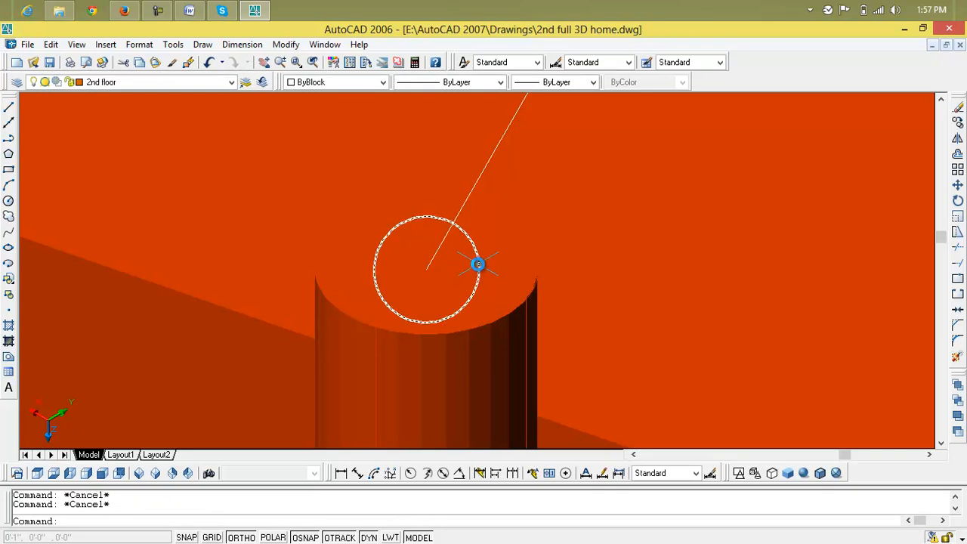
# - Set the colour of the enlarged circle and the 3D polyline to ByLayer
pyautogui.scroll(-5, 472, 270)
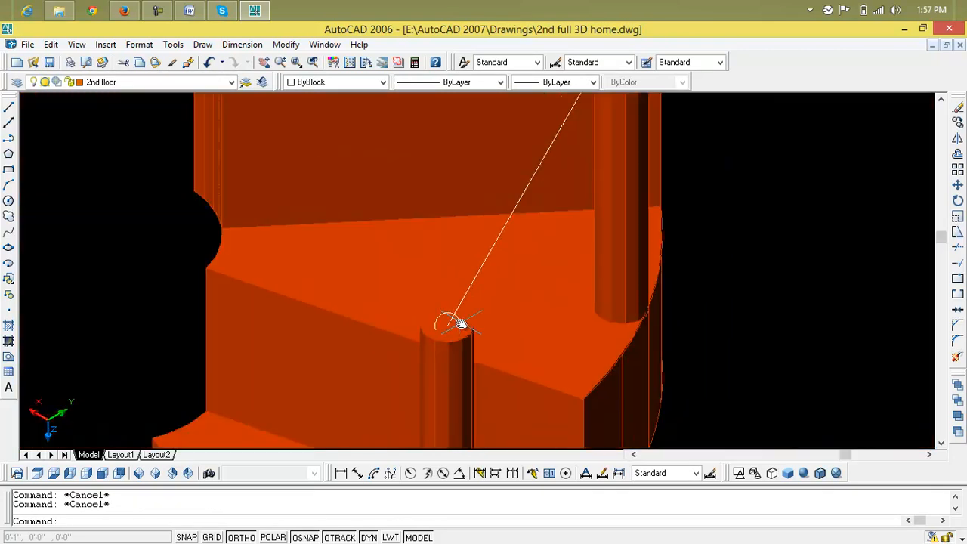
pyautogui.scroll(2, 461, 324)
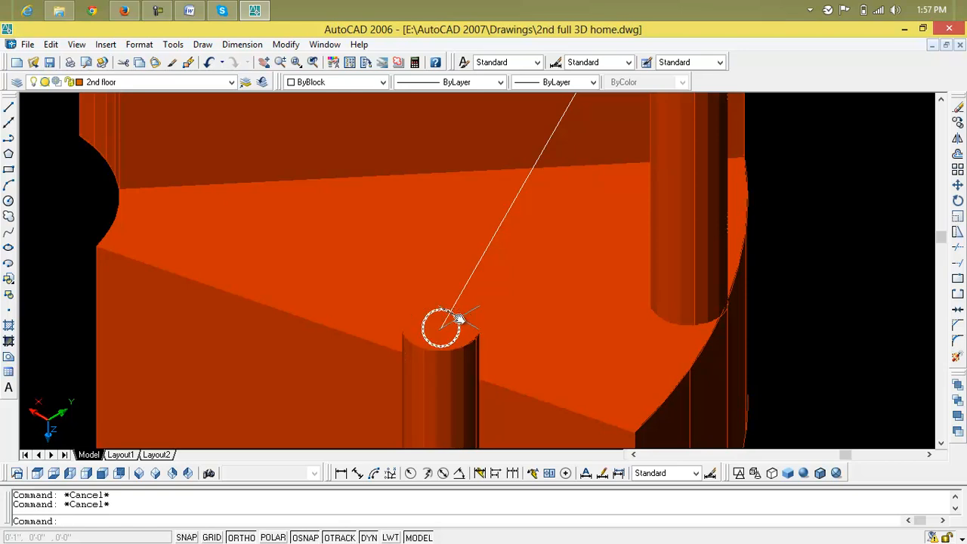
pyautogui.click(459, 321)
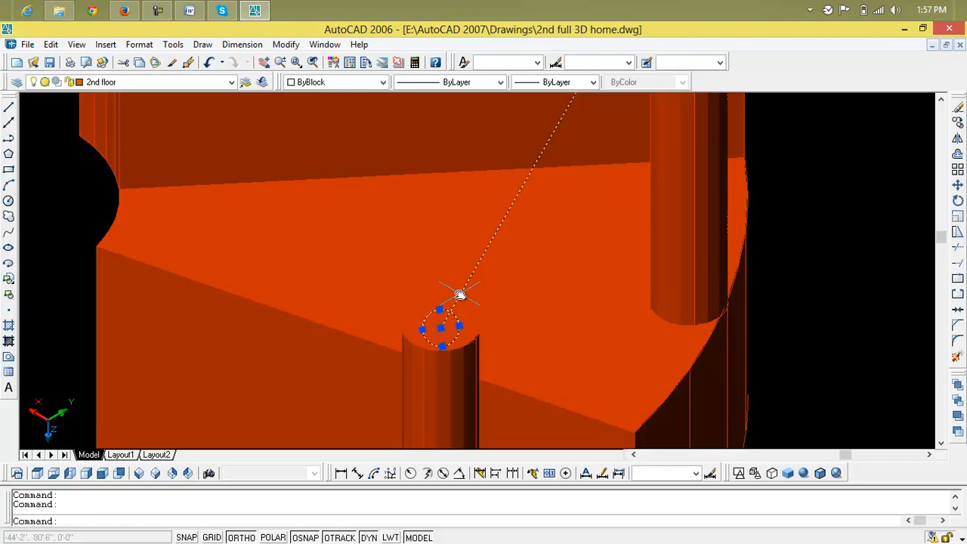
pyautogui.click(383, 81)
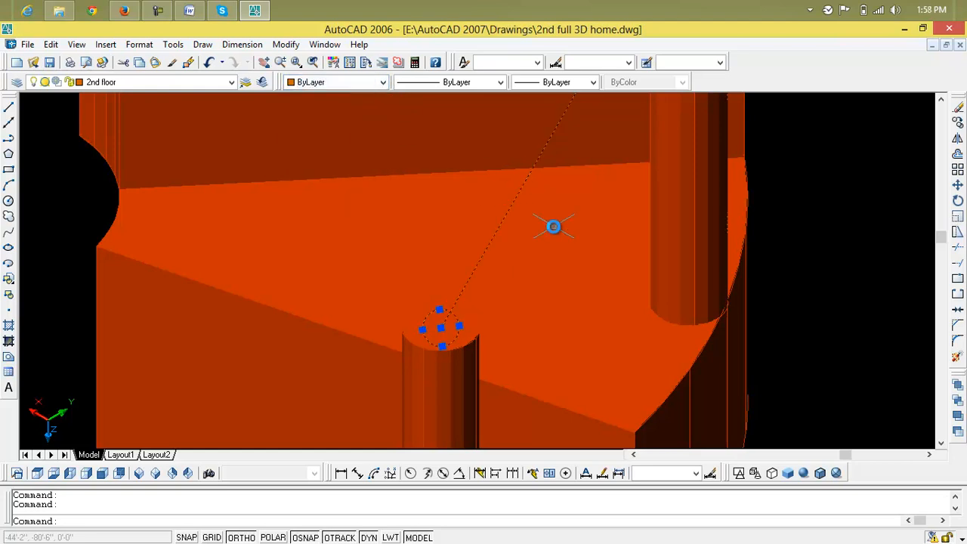
pyautogui.press('Escape')
pyautogui.press('Escape')
# - Extrude the enlarged circle along the 3D polyline path to form a thicker handrail
pyautogui.write('ext')
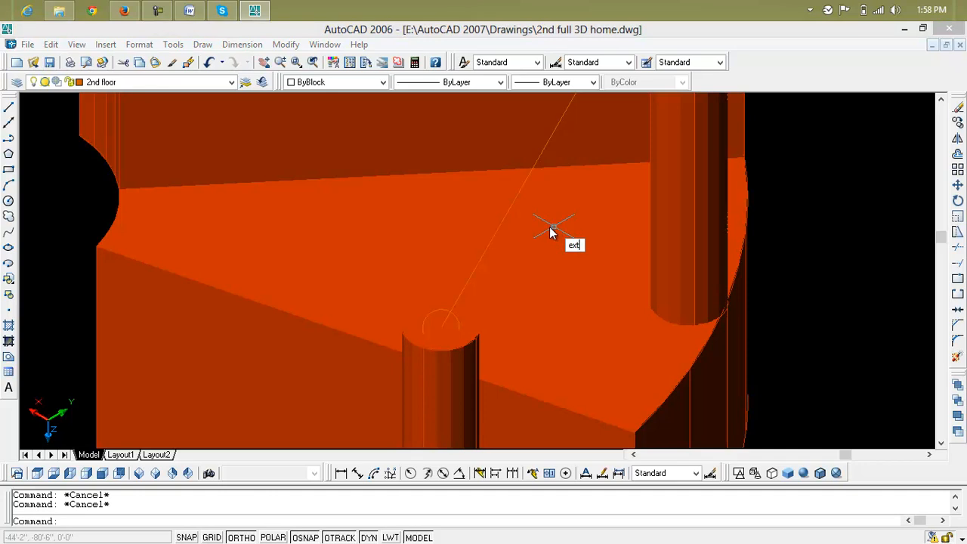
pyautogui.press('Return')
pyautogui.click(457, 317)
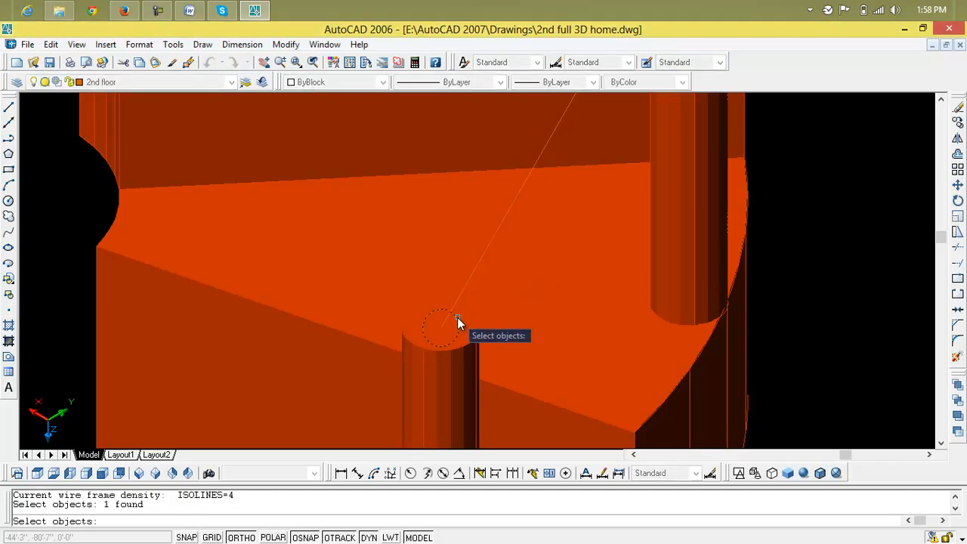
pyautogui.press('Return')
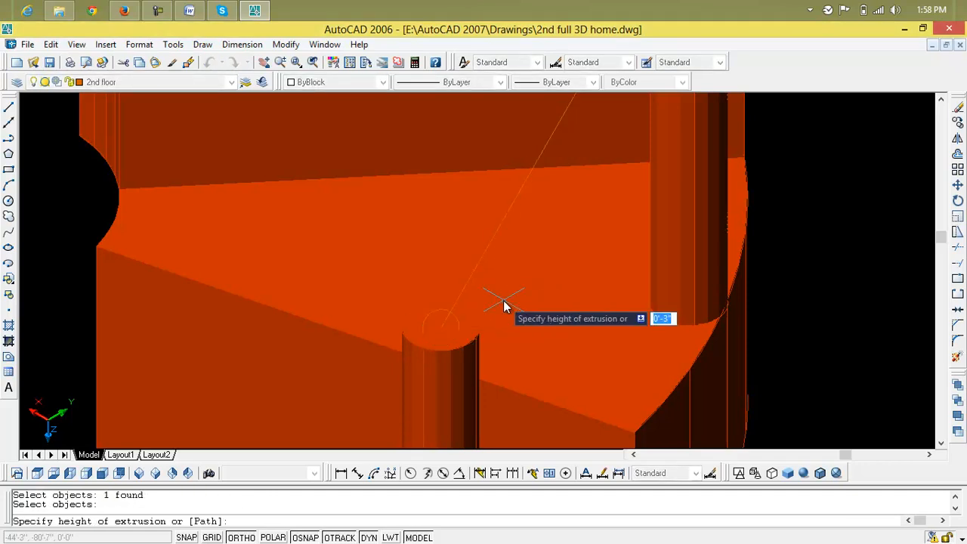
pyautogui.write('p')
pyautogui.press('Return')
pyautogui.click(476, 275)
pyautogui.scroll(-5, 517, 281)
# - Set the extruded handrail's colour to ByLayer
pyautogui.click(517, 281)
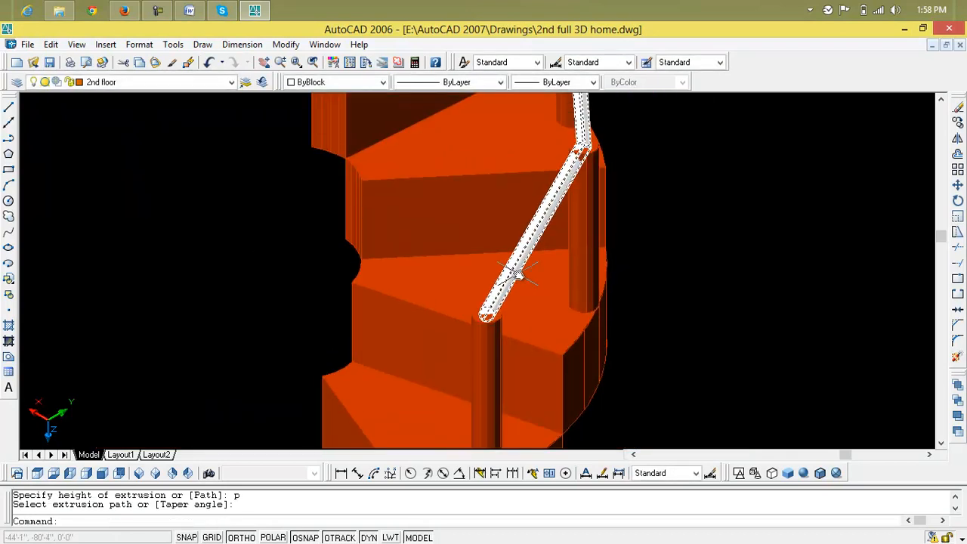
pyautogui.click(325, 83)
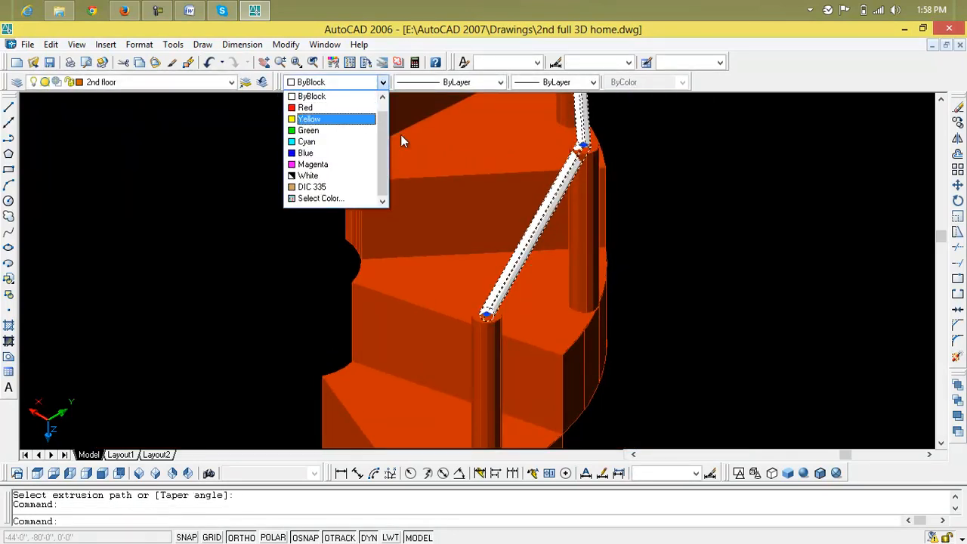
pyautogui.scroll(1, 382, 136)
pyautogui.click(340, 97)
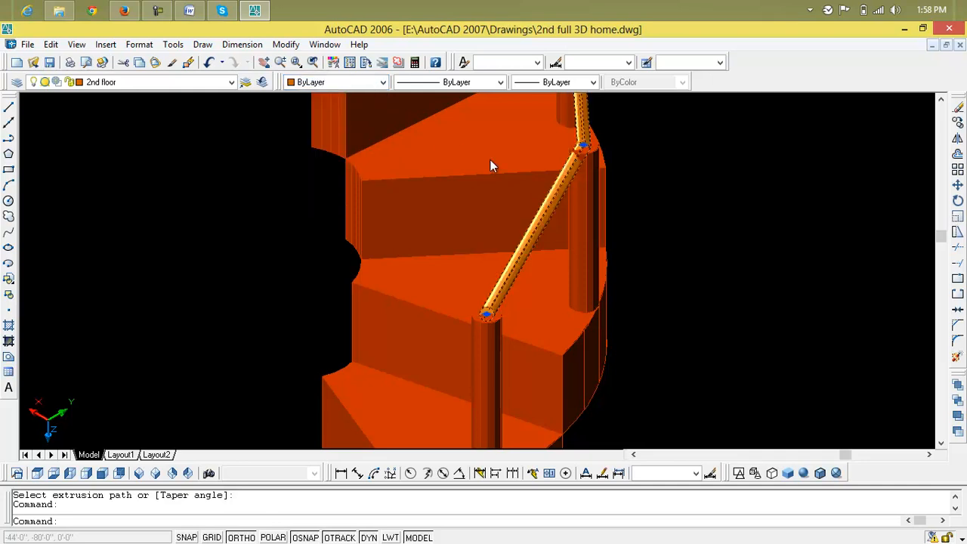
pyautogui.scroll(-3, 521, 189)
pyautogui.moveTo(521, 189); pyautogui.dragTo(524, 270, button='middle')
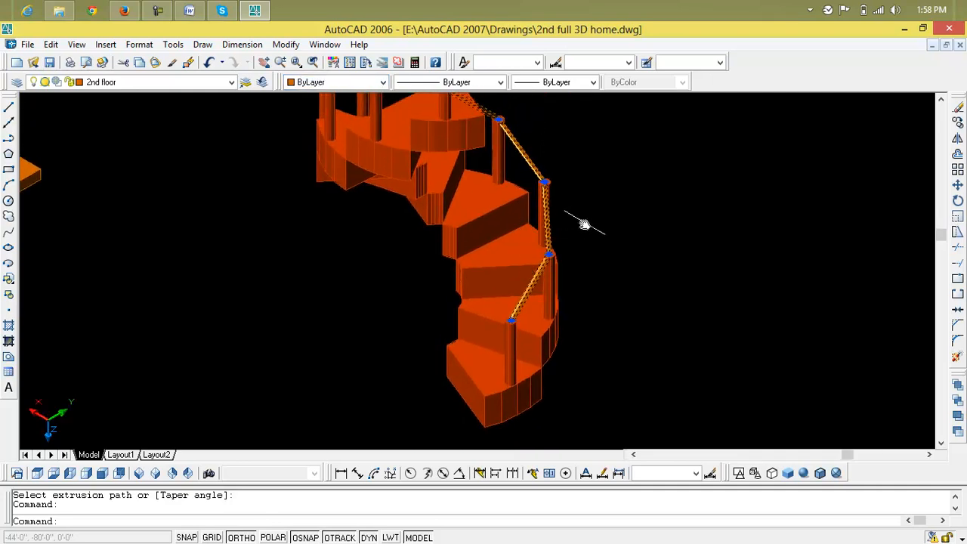
pyautogui.press('Escape')
# - Examine how the handrail meets the posts at the upper end of the staircase
pyautogui.scroll(4, 514, 146)
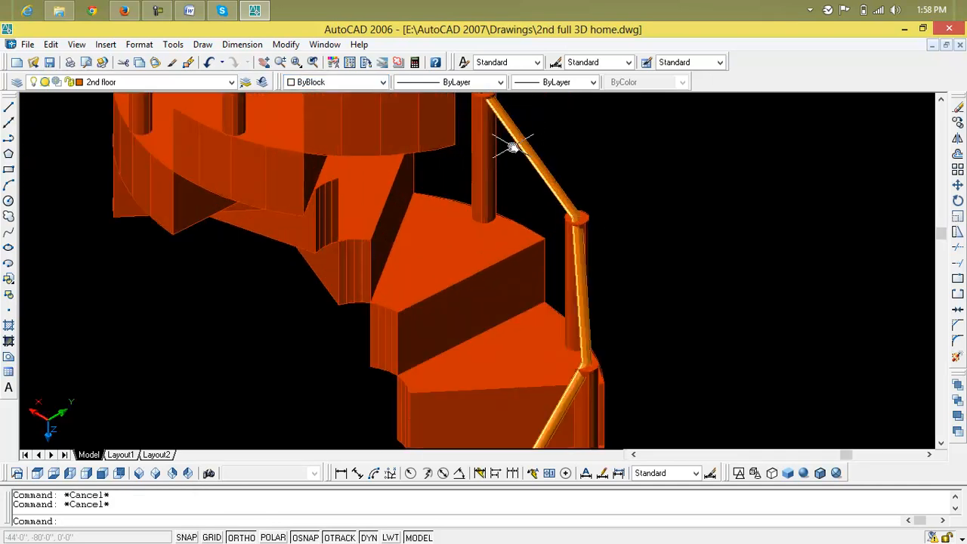
pyautogui.moveTo(514, 146); pyautogui.dragTo(584, 461, button='middle')
pyautogui.scroll(2, 512, 388)
pyautogui.scroll(2, 512, 393)
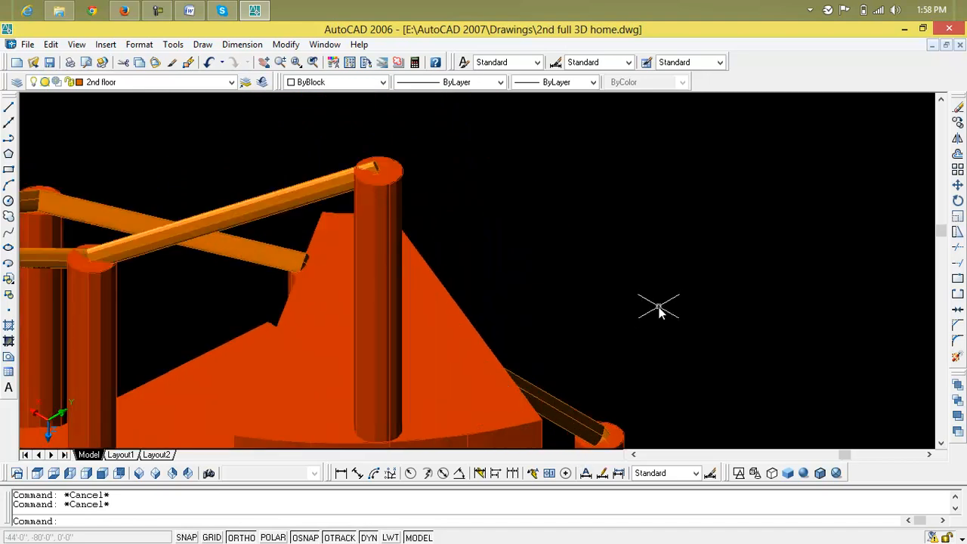
pyautogui.scroll(-3, 628, 340)
pyautogui.keyDown('shift'); pyautogui.moveTo(627, 340); pyautogui.dragTo(557, 280, button='middle'); pyautogui.keyUp('shift')
pyautogui.click(546, 305)
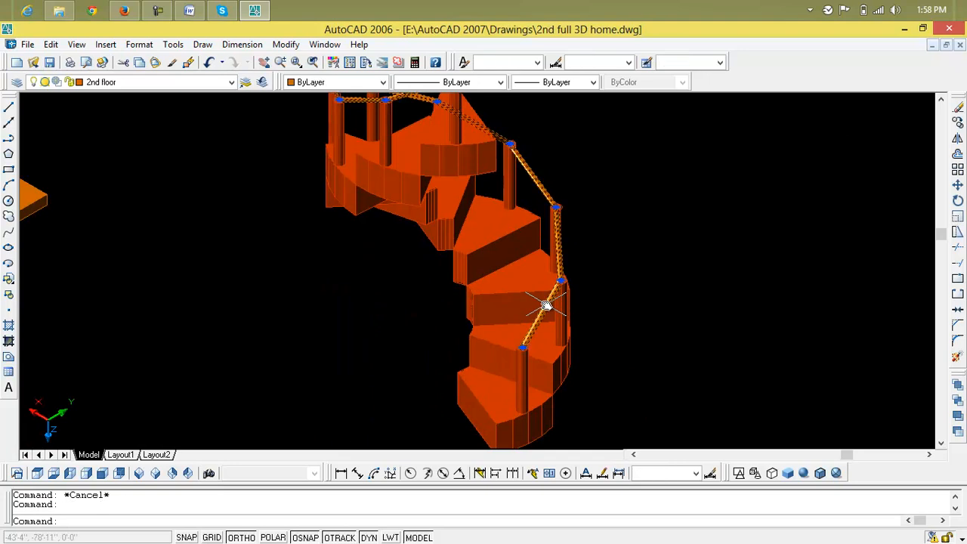
pyautogui.click(18, 82)
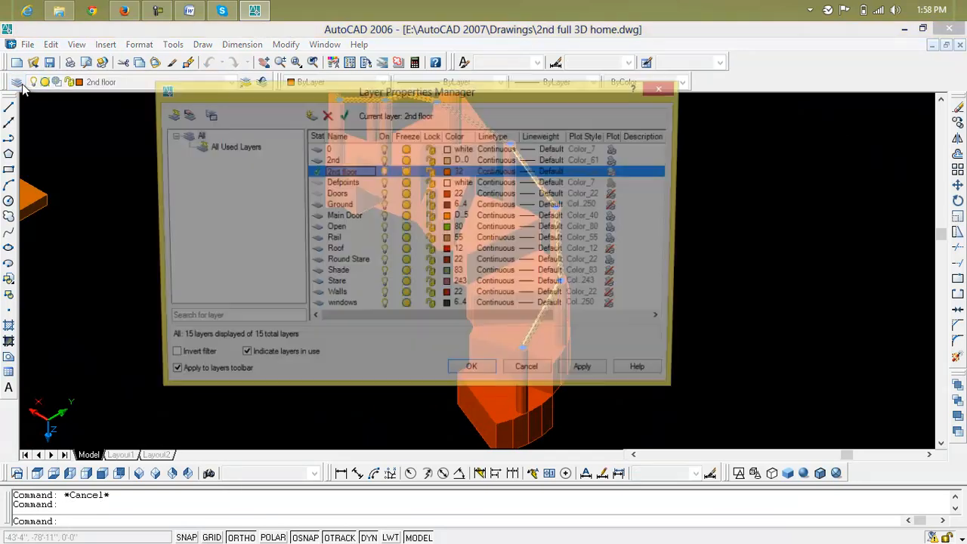
pyautogui.click(665, 89)
# - Set the current drawing colour to DIC 335 with no object selected
pyautogui.click(351, 83)
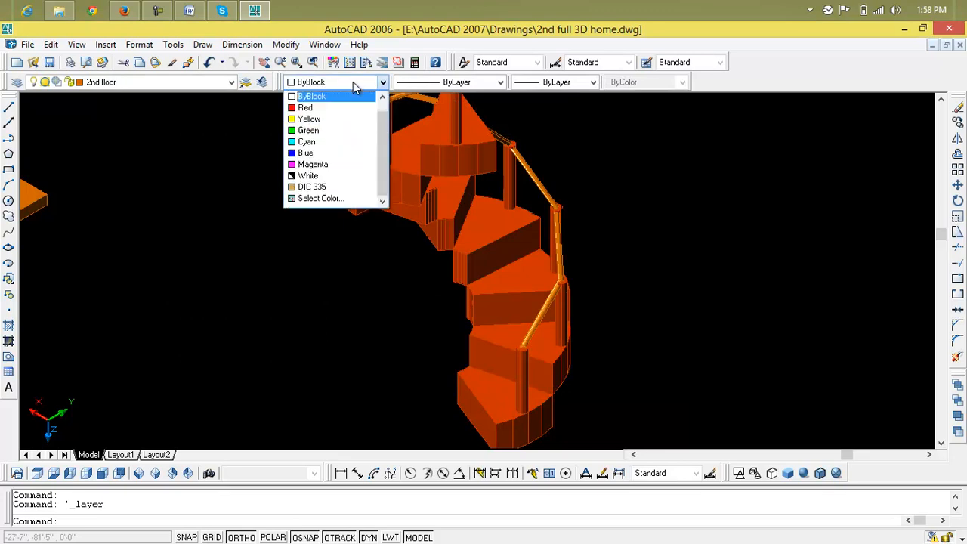
pyautogui.click(355, 190)
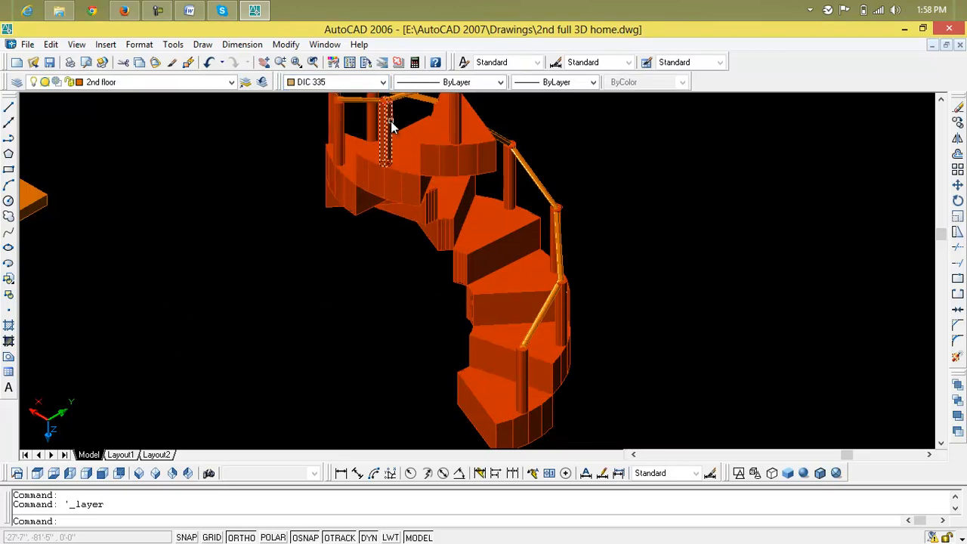
pyautogui.press('Escape')
pyautogui.press('Escape')
# - Change the spiral staircase handrail's colour to Red
pyautogui.scroll(-2, 503, 335)
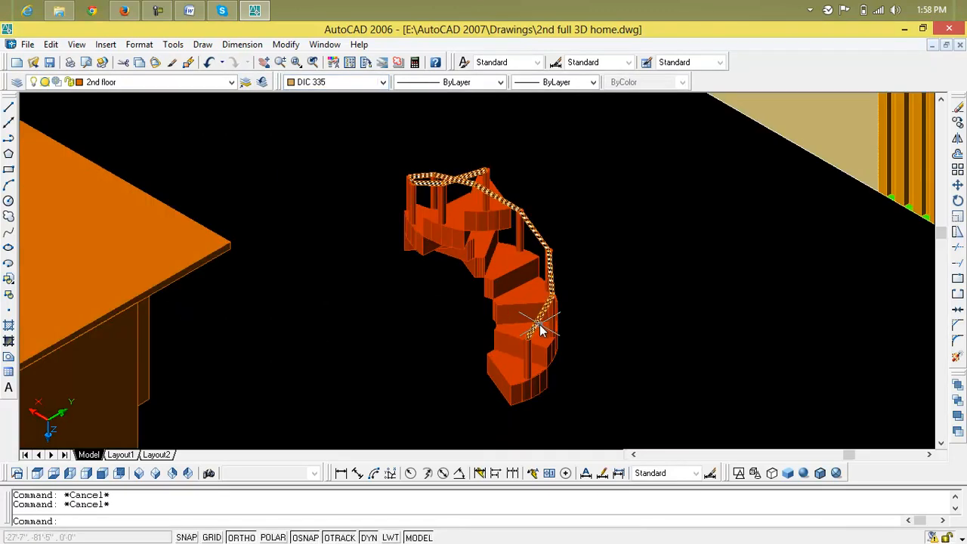
pyautogui.click(502, 337)
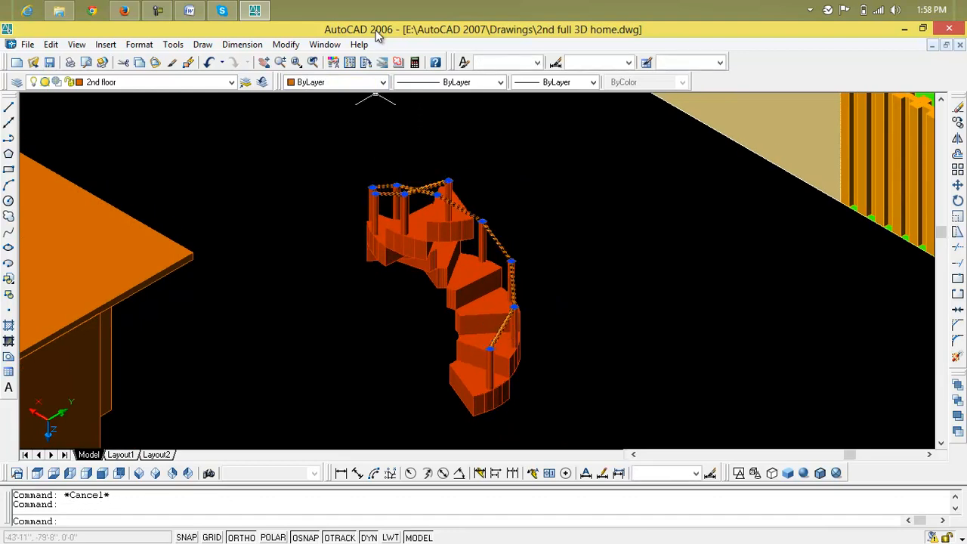
pyautogui.click(382, 83)
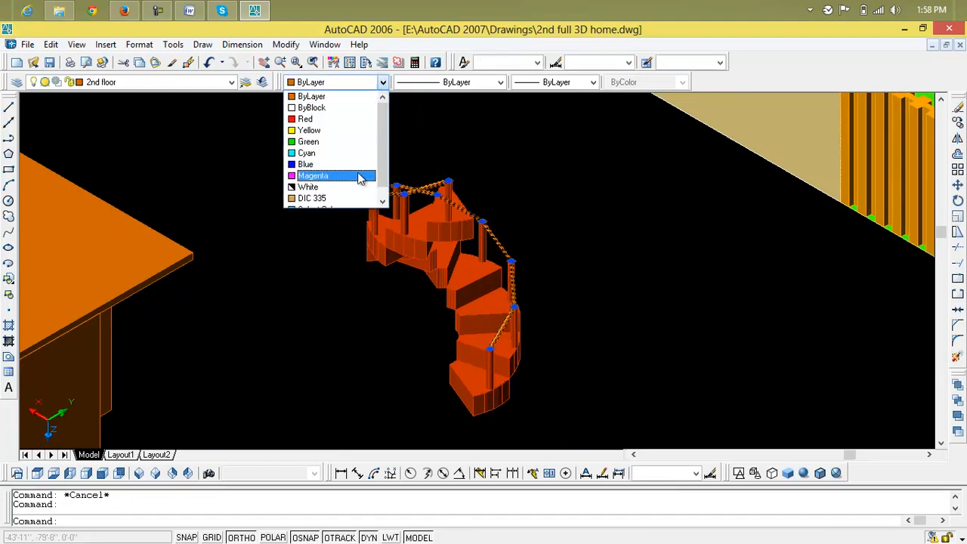
pyautogui.click(357, 121)
pyautogui.press('Escape')
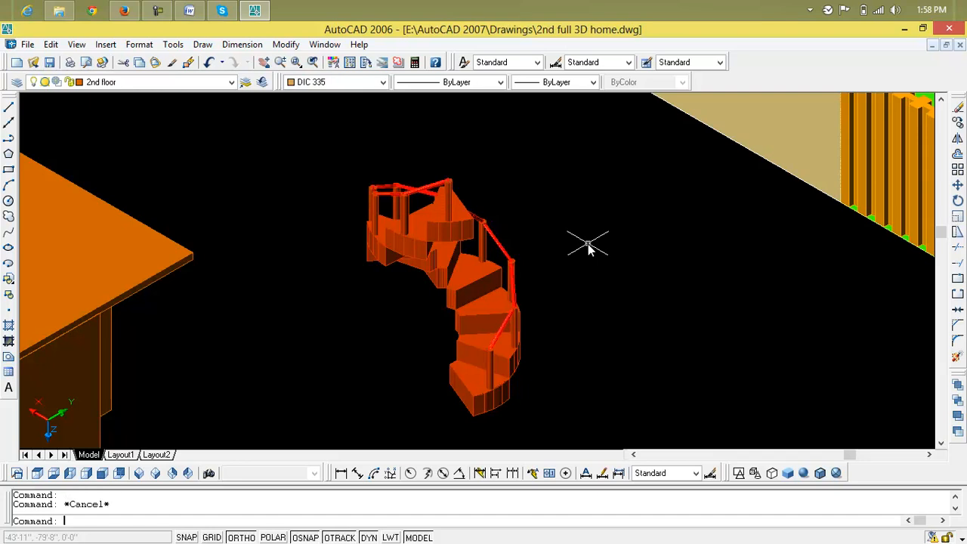
# - Examine the red handrail around the upper posts and the whole staircase beside the house
pyautogui.scroll(1, 566, 231)
pyautogui.scroll(3, 352, 196)
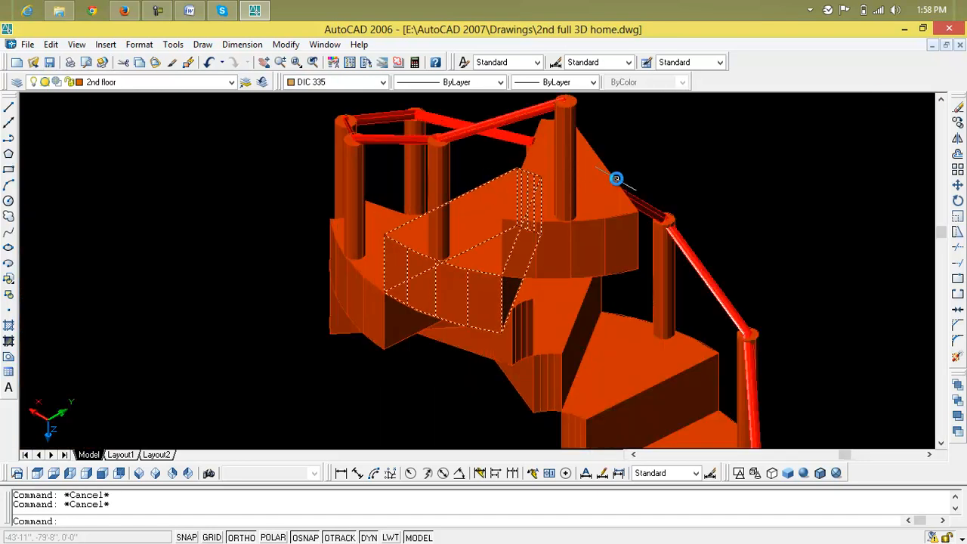
pyautogui.scroll(2, 616, 179)
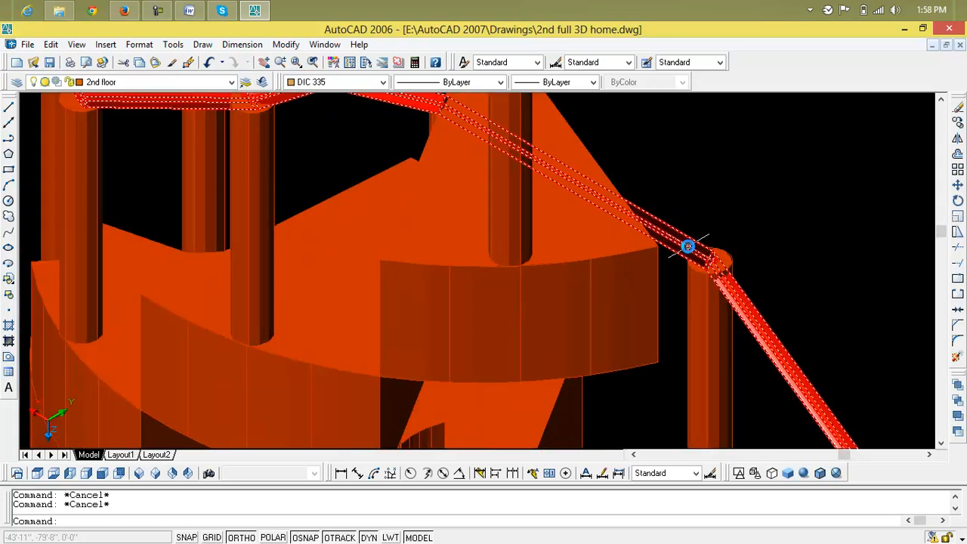
pyautogui.scroll(-5, 688, 246)
pyautogui.moveTo(688, 255); pyautogui.dragTo(582, 198, button='middle')
pyautogui.scroll(-3, 743, 326)
pyautogui.moveTo(743, 326); pyautogui.dragTo(577, 295, button='middle')
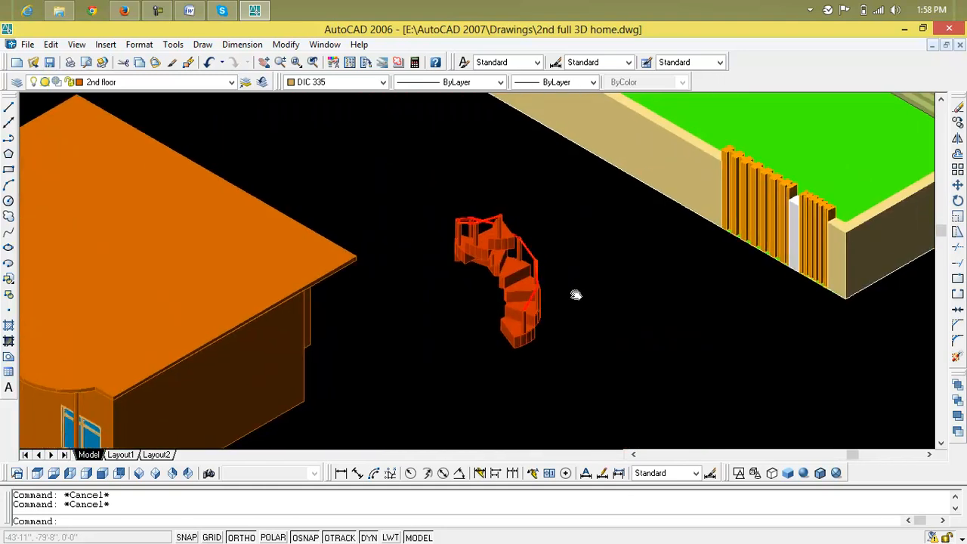
# - Assign the whole spiral staircase with its handrail to the Round Stare layer
pyautogui.scroll(2, 550, 308)
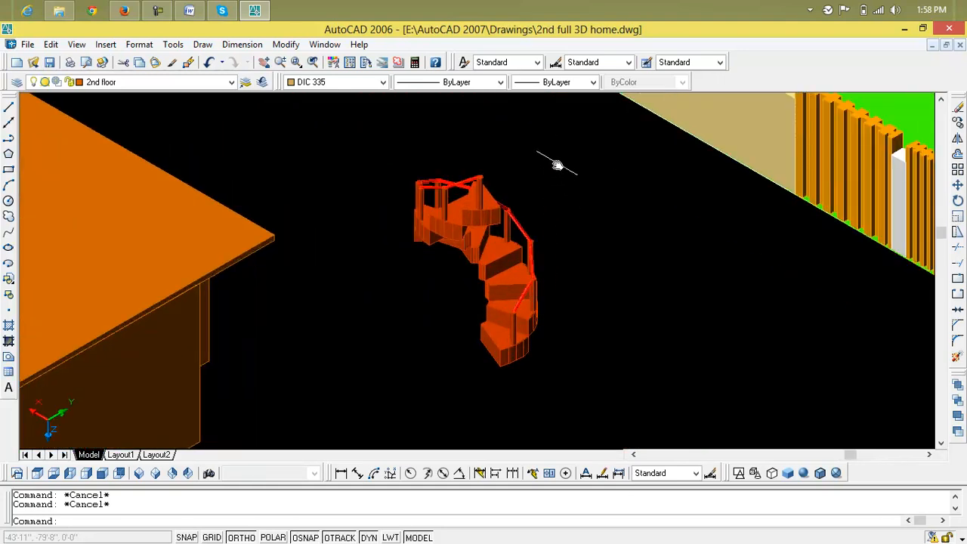
pyautogui.click(557, 156)
pyautogui.click(383, 409)
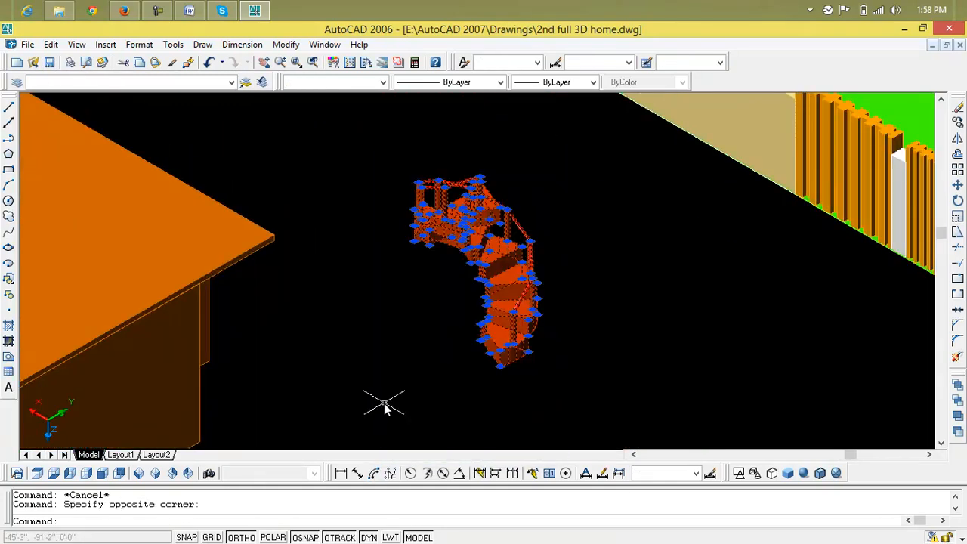
pyautogui.click(118, 84)
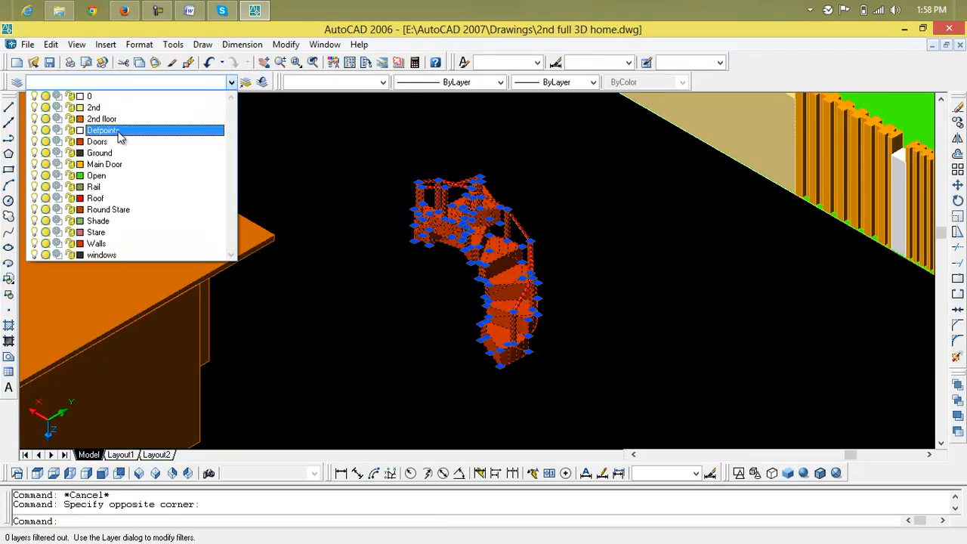
pyautogui.click(129, 210)
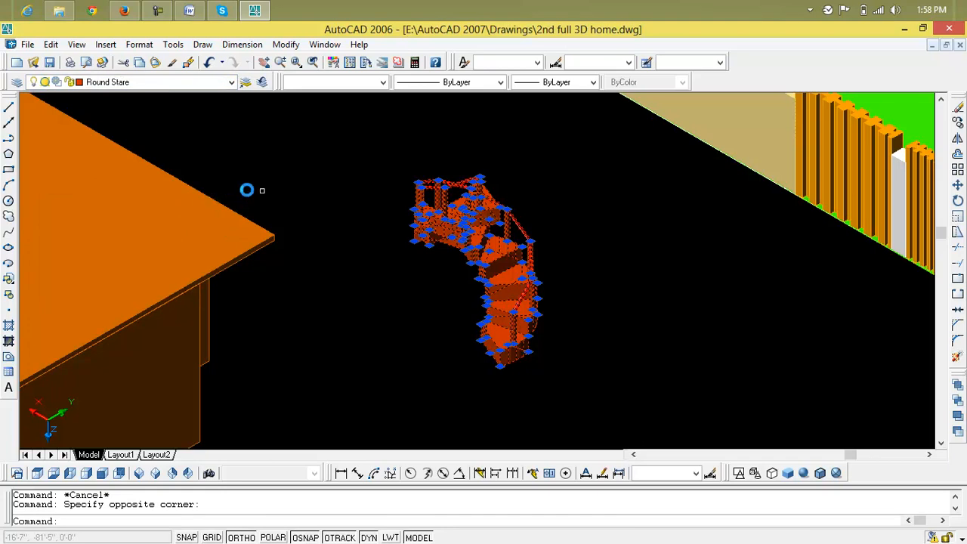
pyautogui.press('Escape')
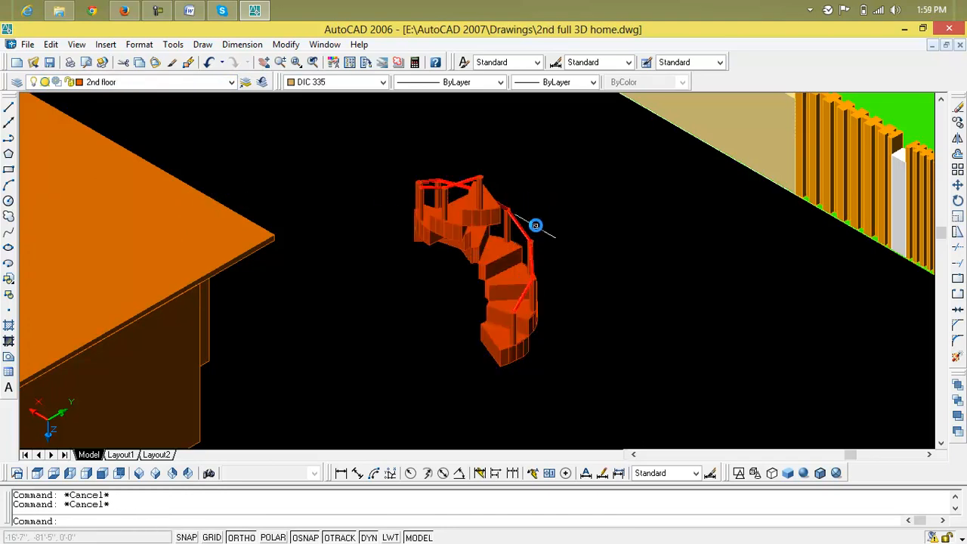
# - Show the model from the southwest isometric view in 2D wireframe, with the detached second-floor building in view
pyautogui.scroll(-4, 527, 235)
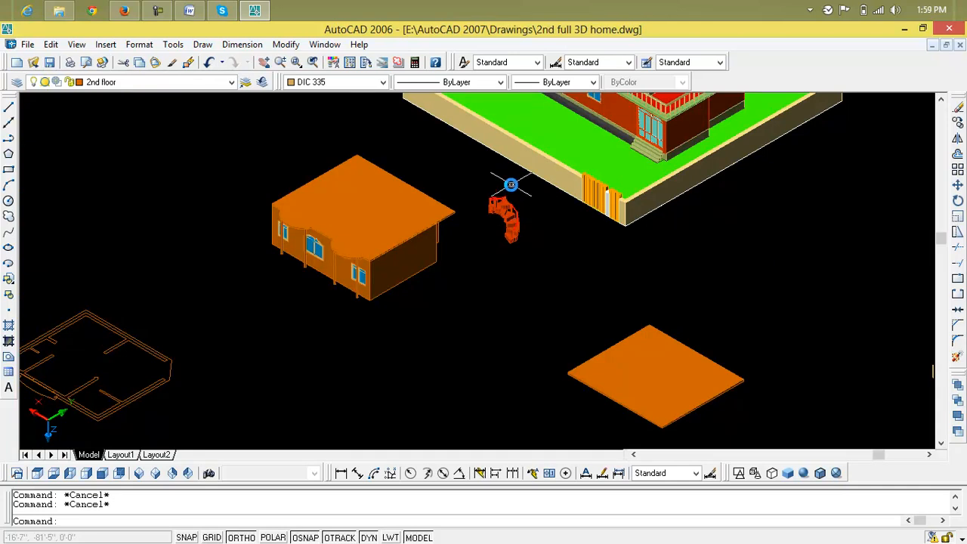
pyautogui.scroll(-2, 511, 227)
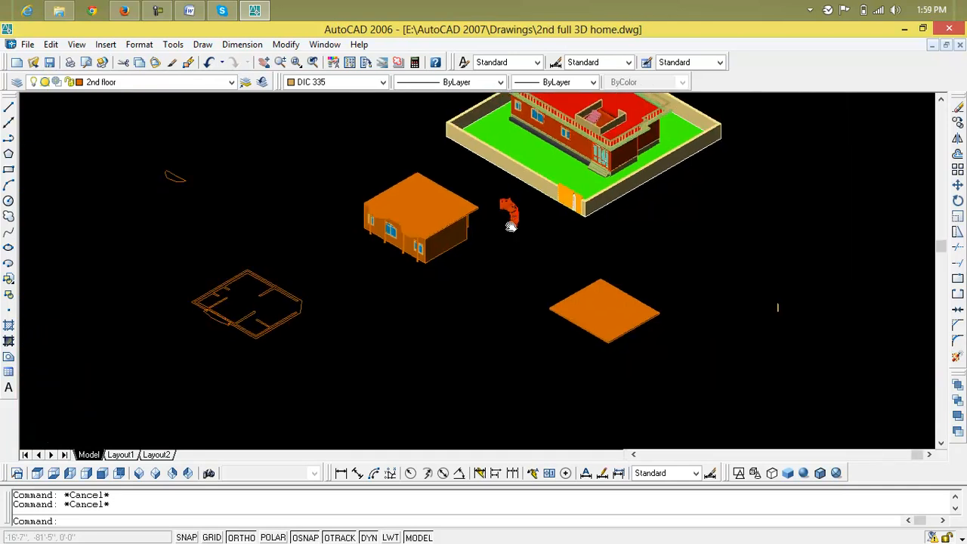
pyautogui.moveTo(510, 226); pyautogui.dragTo(521, 237, button='middle')
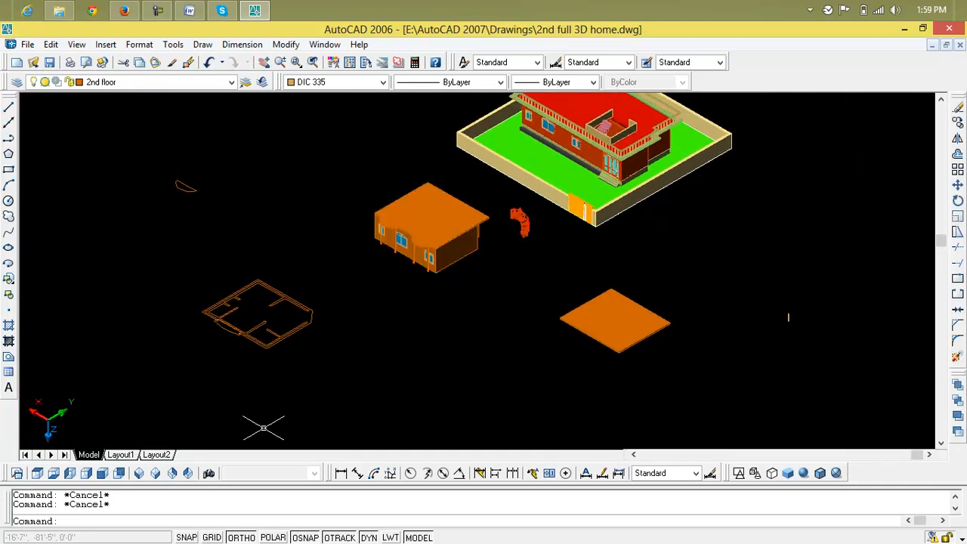
pyautogui.click(139, 473)
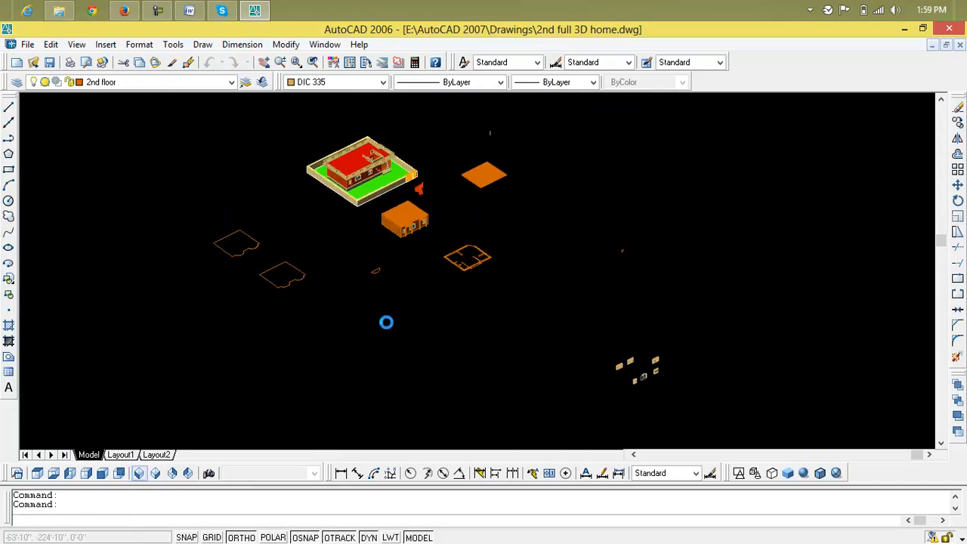
pyautogui.scroll(4, 401, 236)
pyautogui.scroll(3, 401, 236)
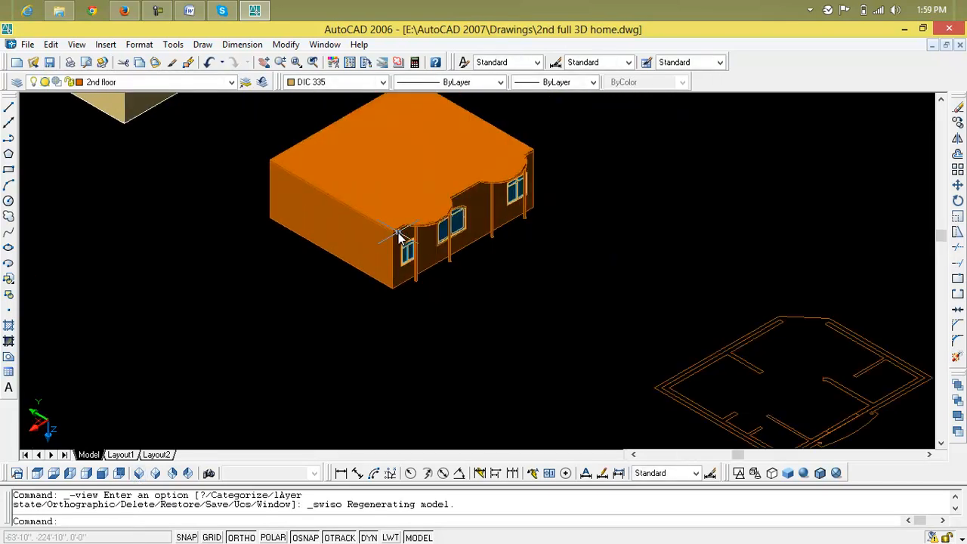
pyautogui.moveTo(558, 165); pyautogui.dragTo(552, 198, button='middle')
pyautogui.scroll(-4, 538, 200)
pyautogui.moveTo(657, 283); pyautogui.dragTo(626, 253, button='middle')
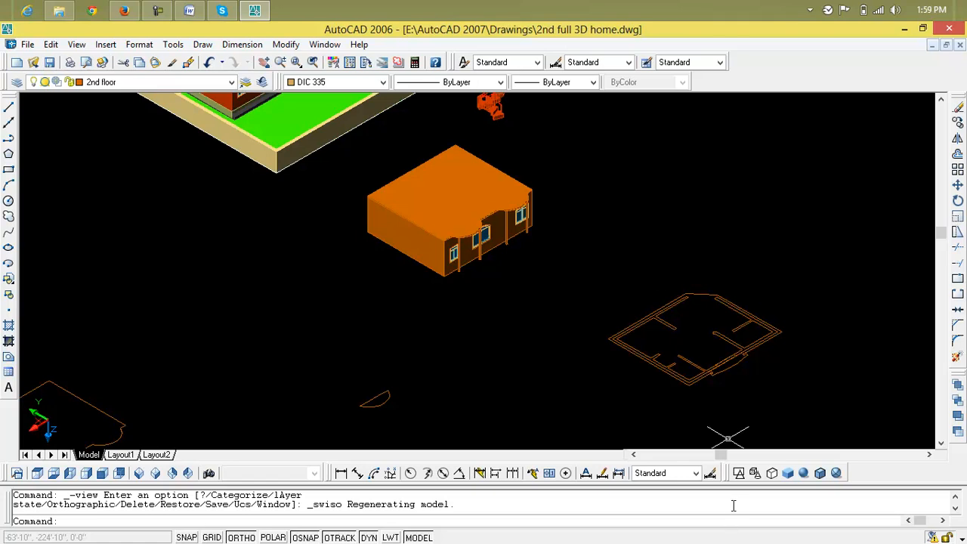
pyautogui.click(738, 473)
pyautogui.moveTo(567, 305); pyautogui.dragTo(557, 338, button='middle')
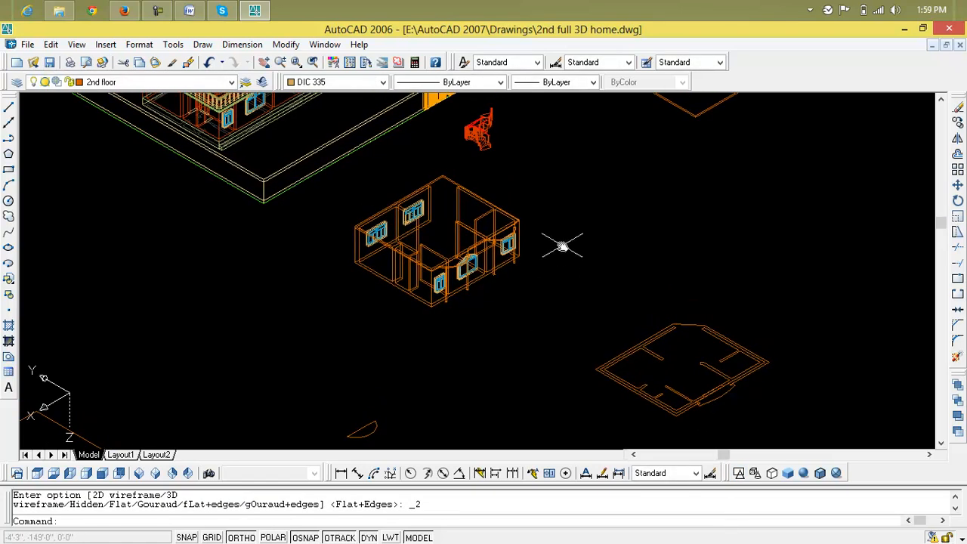
pyautogui.write('m')
pyautogui.press('Return')
pyautogui.click(571, 199)
pyautogui.click(300, 328)
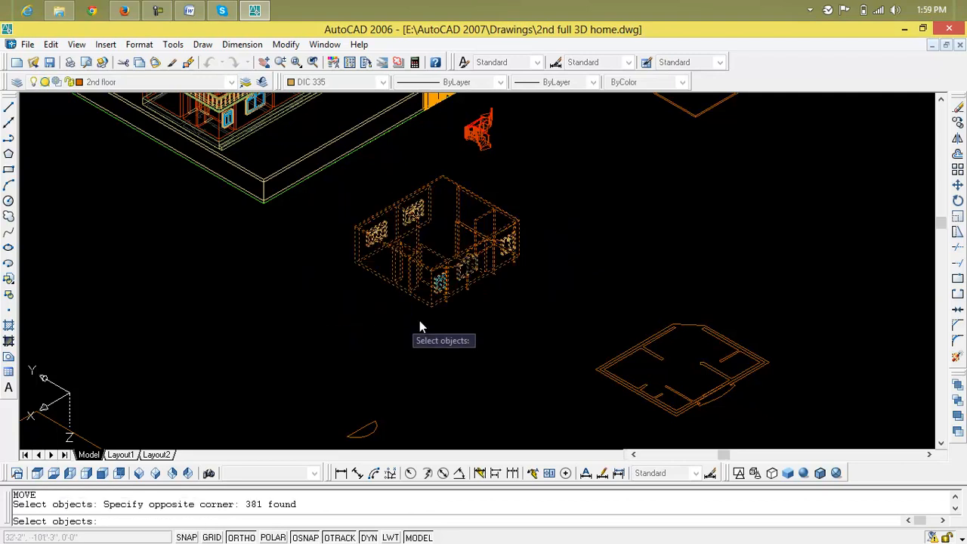
pyautogui.click(541, 188)
pyautogui.click(370, 328)
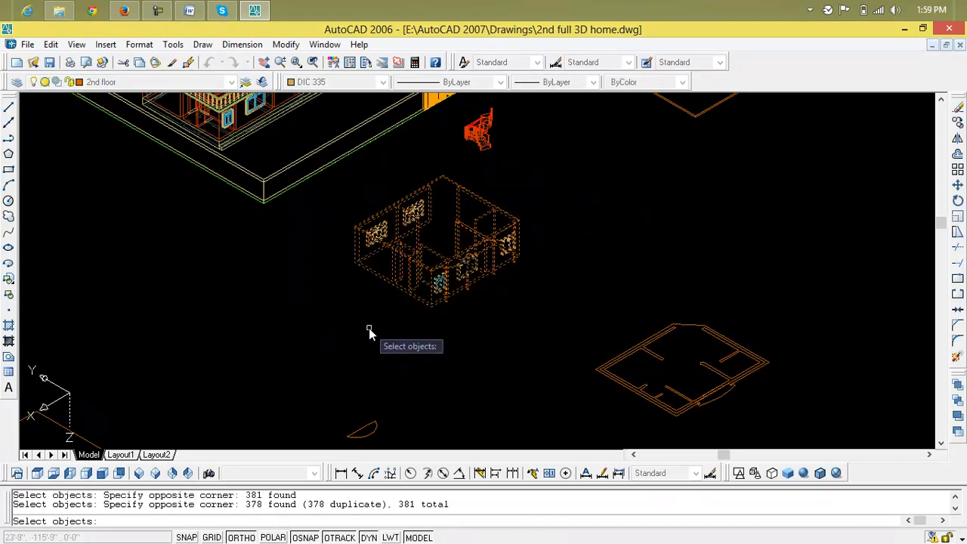
pyautogui.press('Escape')
pyautogui.press('Escape')
pyautogui.press('Escape')
# - Assign the whole detached second-floor building, including its windows, to the 2nd floor layer
pyautogui.click(548, 178)
pyautogui.click(335, 353)
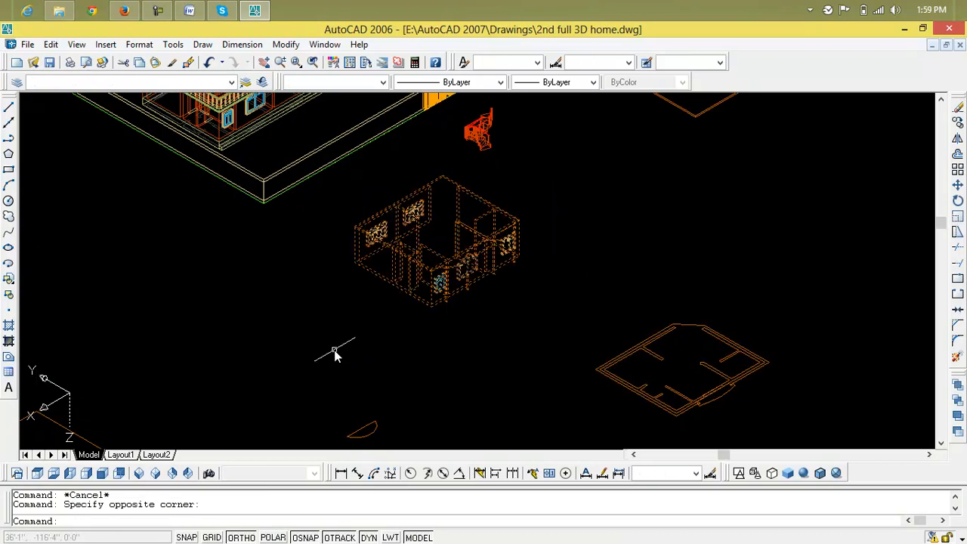
pyautogui.click(186, 85)
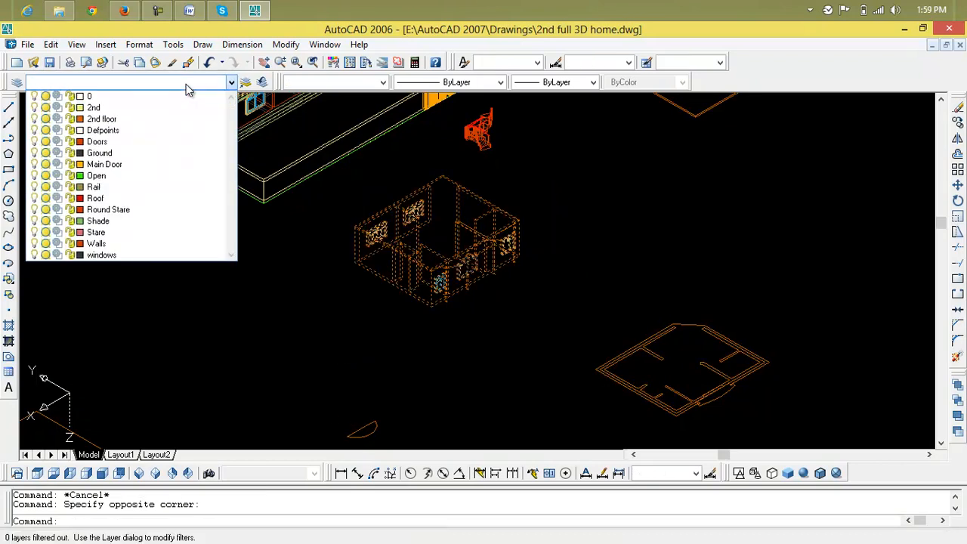
pyautogui.click(163, 120)
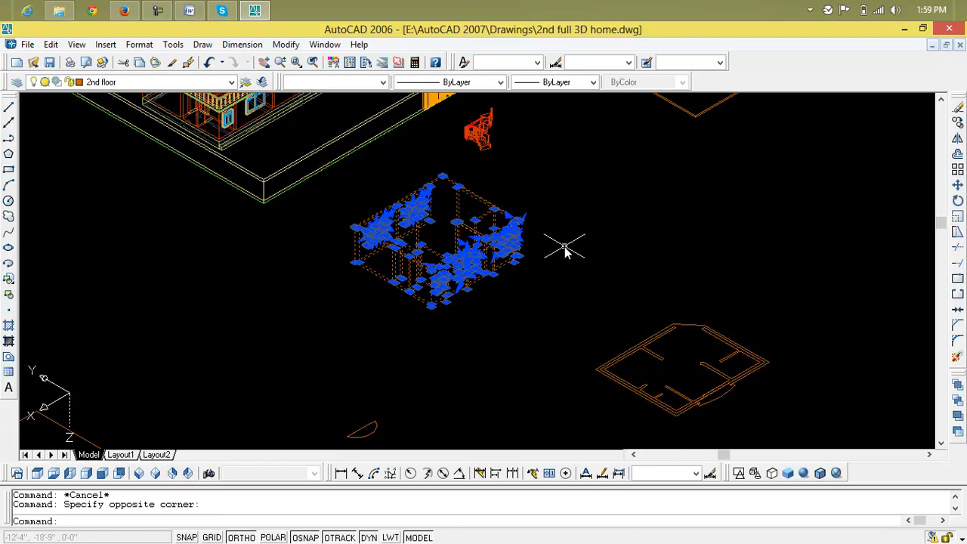
pyautogui.write('m')
pyautogui.press('Return')
pyautogui.press('Escape')
pyautogui.press('Escape')
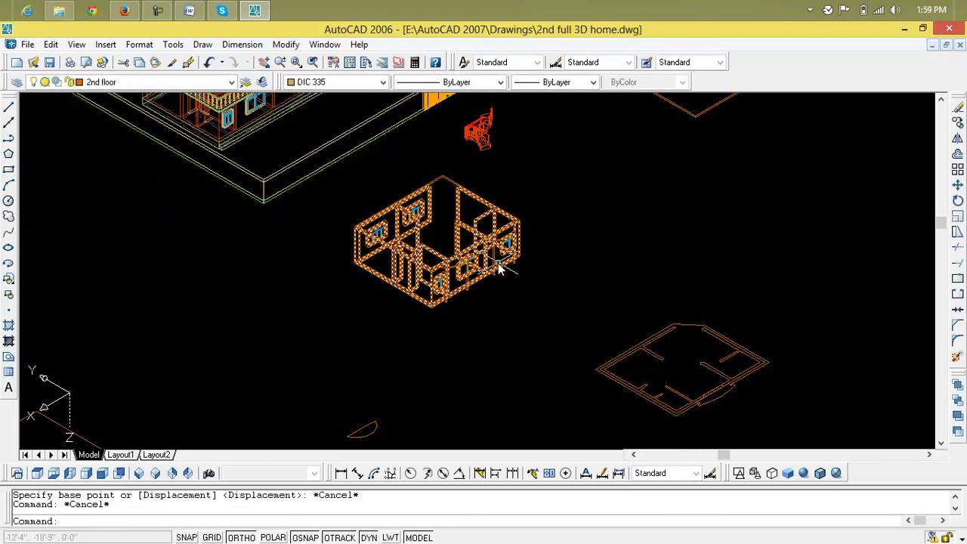
# - Move the whole second-floor building by its lower front corner onto the matching top corner of the main house's ground-floor walls
pyautogui.write('m')
pyautogui.press('Return')
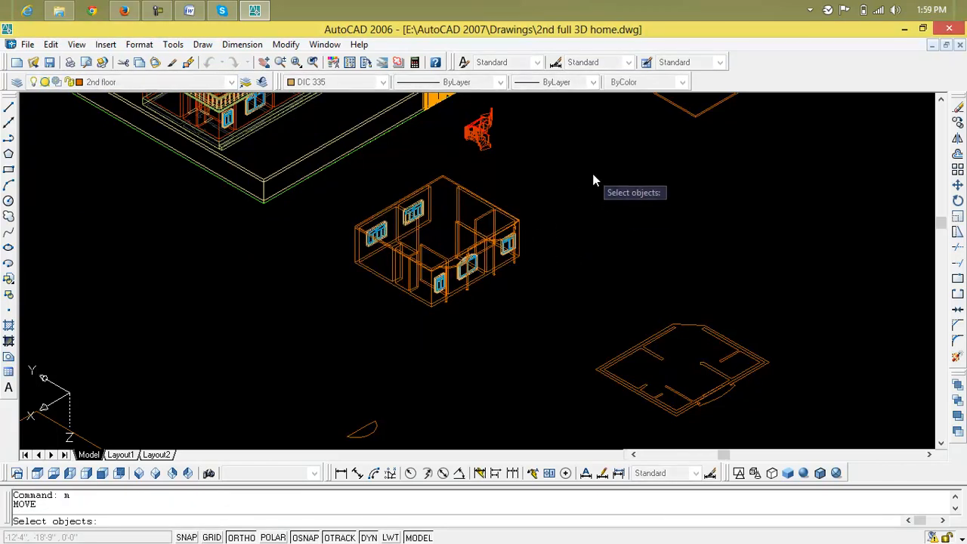
pyautogui.click(597, 167)
pyautogui.click(351, 337)
pyautogui.click(576, 190)
pyautogui.click(315, 320)
pyautogui.press('Return')
pyautogui.scroll(6, 450, 340)
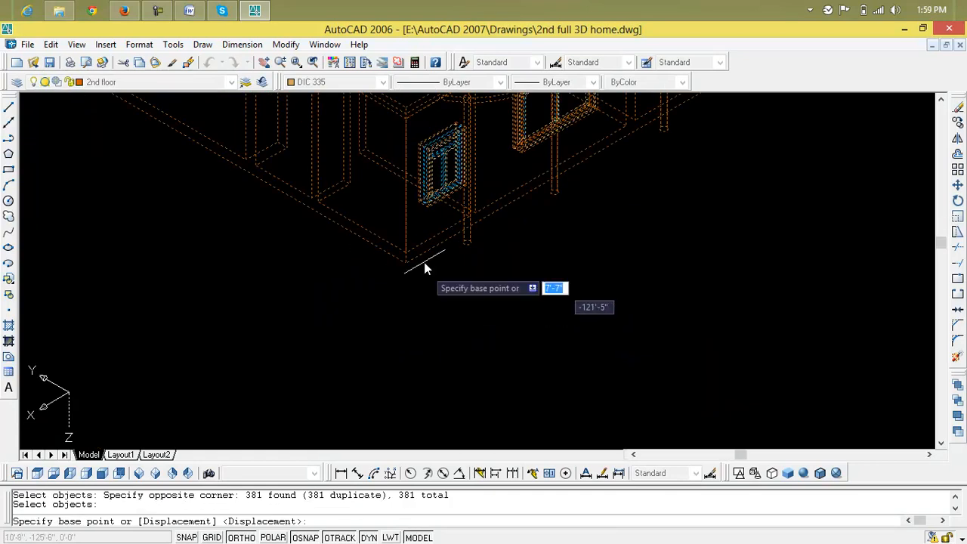
pyautogui.click(369, 275)
pyautogui.scroll(-8, 369, 275)
pyautogui.moveTo(369, 274); pyautogui.dragTo(462, 339, button='middle')
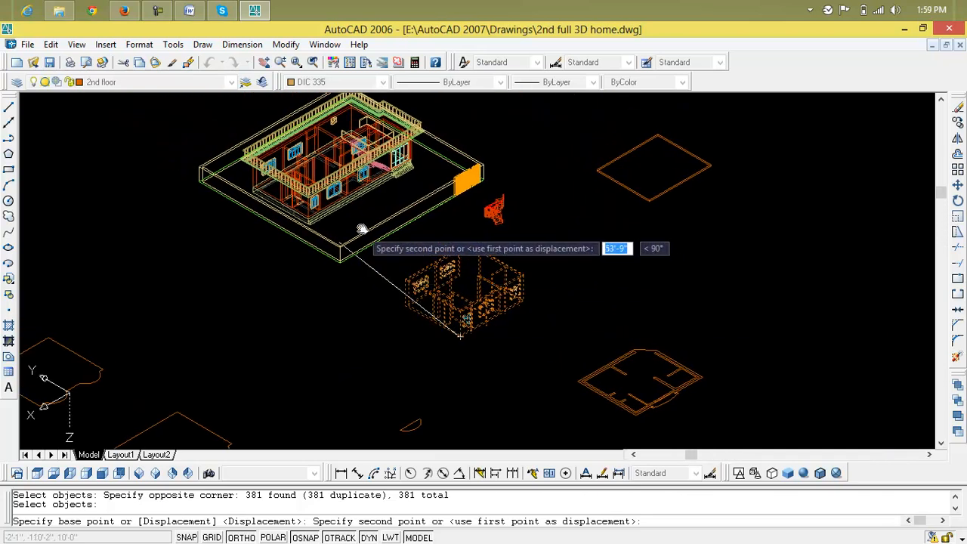
pyautogui.scroll(6, 325, 195)
pyautogui.scroll(5, 326, 170)
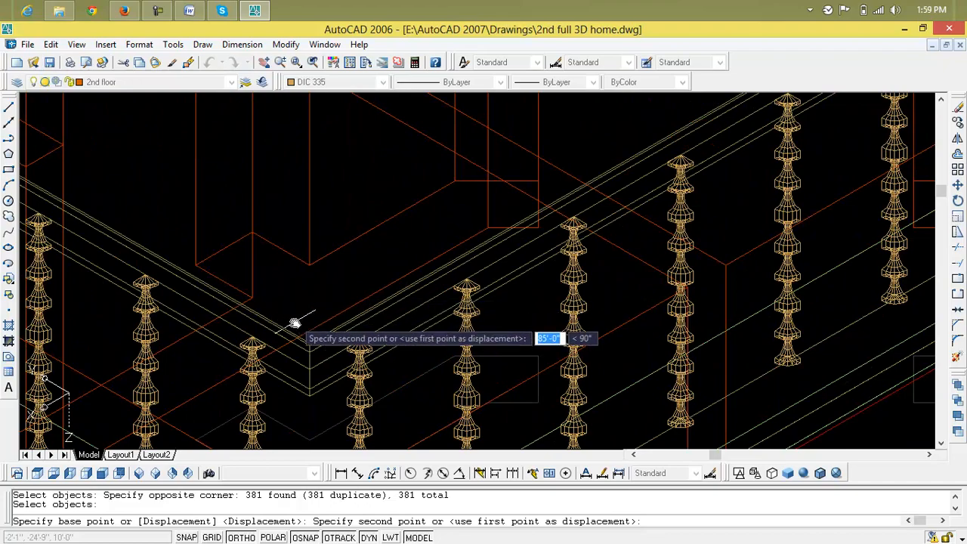
pyautogui.moveTo(306, 361); pyautogui.dragTo(303, 206, button='middle')
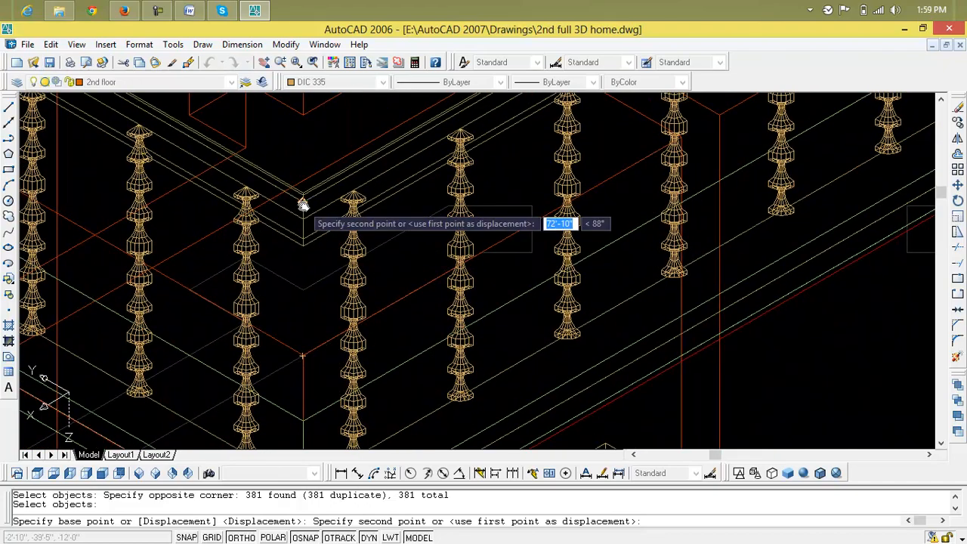
pyautogui.scroll(-6, 301, 211)
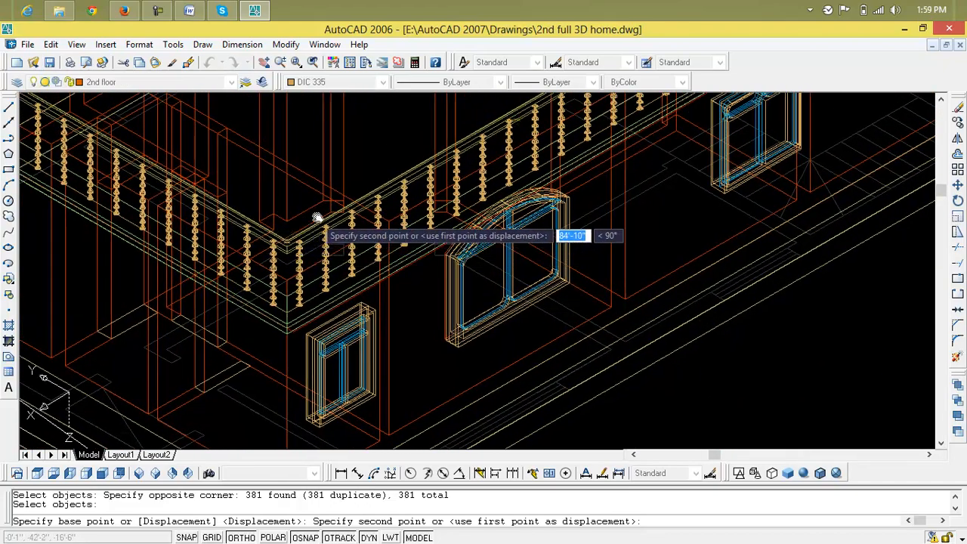
pyautogui.scroll(3, 286, 241)
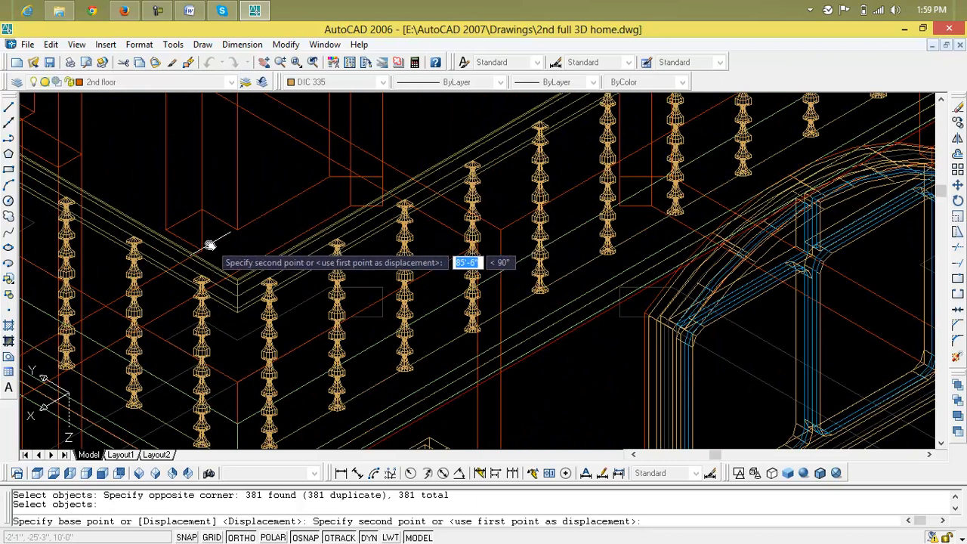
pyautogui.scroll(2, 212, 245)
pyautogui.moveTo(209, 244); pyautogui.dragTo(217, 222, button='middle')
pyautogui.moveTo(319, 296); pyautogui.dragTo(326, 174, button='middle')
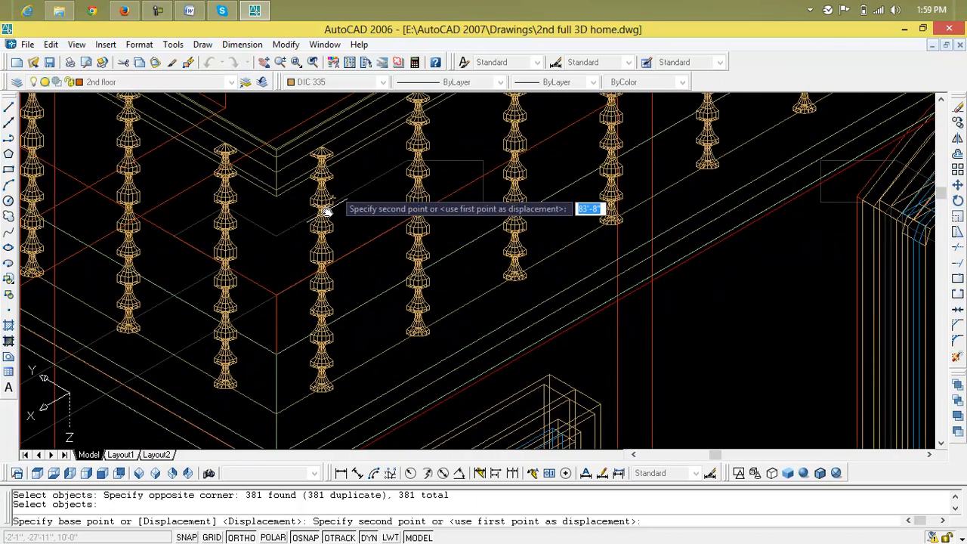
pyautogui.click(317, 275)
pyautogui.press('Return')
pyautogui.scroll(-5, 327, 272)
pyautogui.press('Escape')
pyautogui.press('Escape')
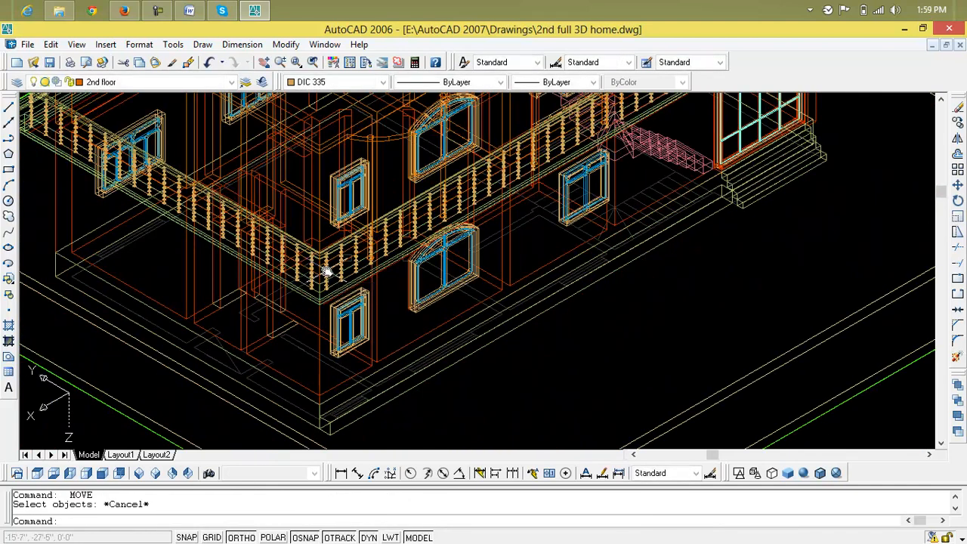
# - Shade the model and check how the second floor sits on the ground floor behind the balcony railing
pyautogui.write('shad')
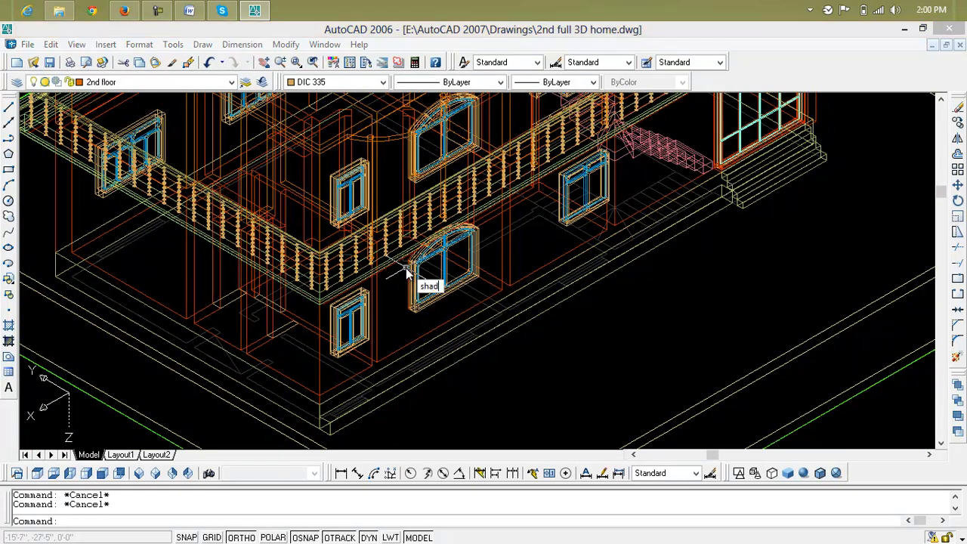
pyautogui.press('Return')
pyautogui.scroll(-2, 404, 268)
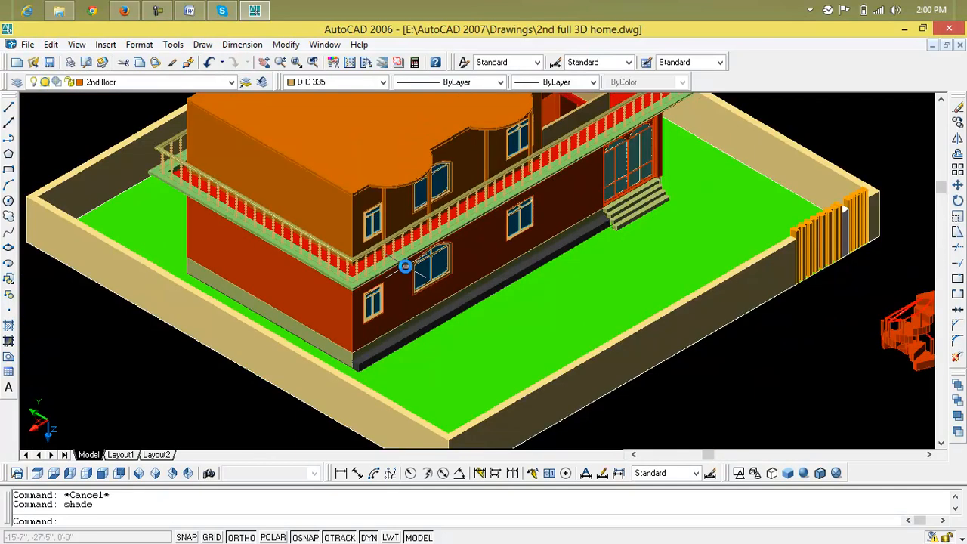
pyautogui.moveTo(403, 267); pyautogui.dragTo(398, 305, button='middle')
pyautogui.click(484, 180)
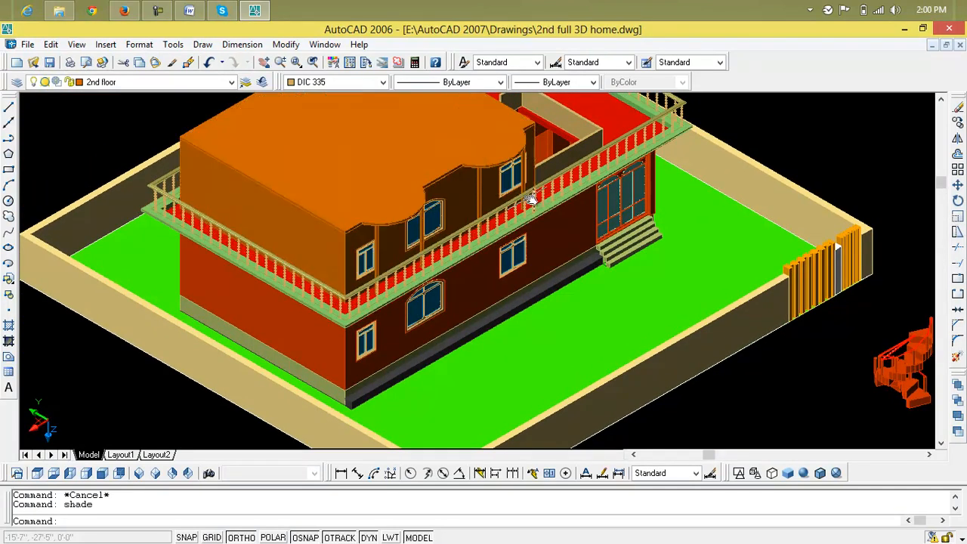
pyautogui.moveTo(567, 164); pyautogui.dragTo(562, 208, button='middle')
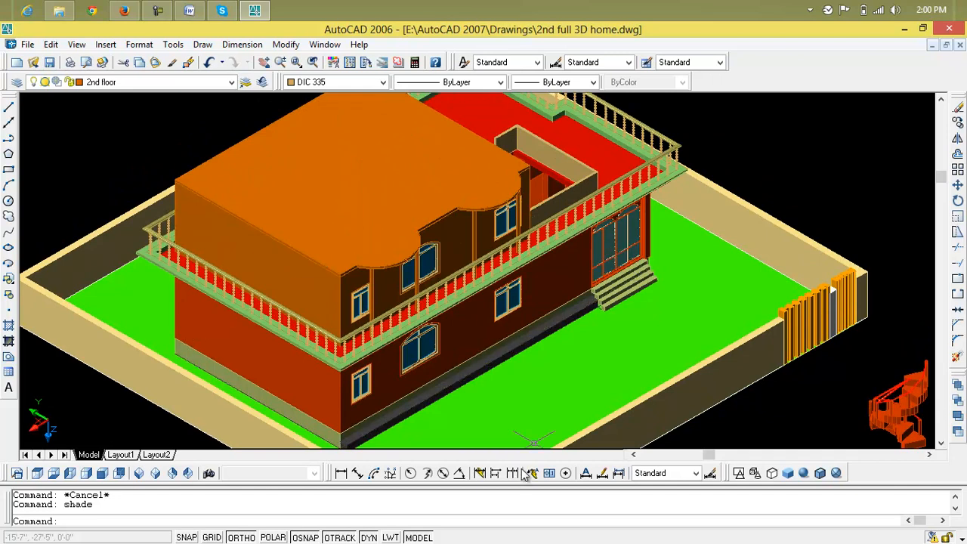
# - Switch to the southeast isometric view and examine the stair opening on the terrace and the detached spiral staircase
pyautogui.click(160, 476)
pyautogui.scroll(8, 649, 195)
pyautogui.scroll(6, 648, 195)
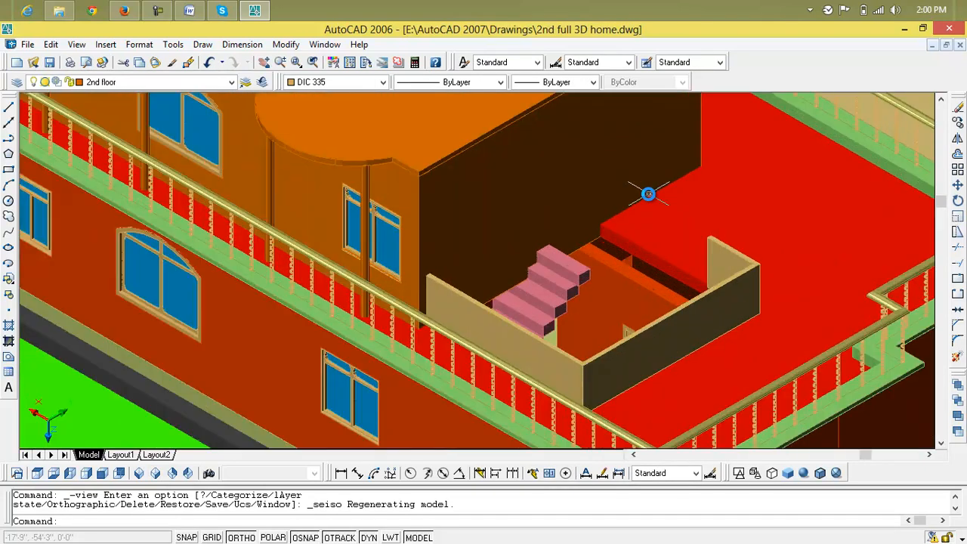
pyautogui.scroll(-12, 648, 210)
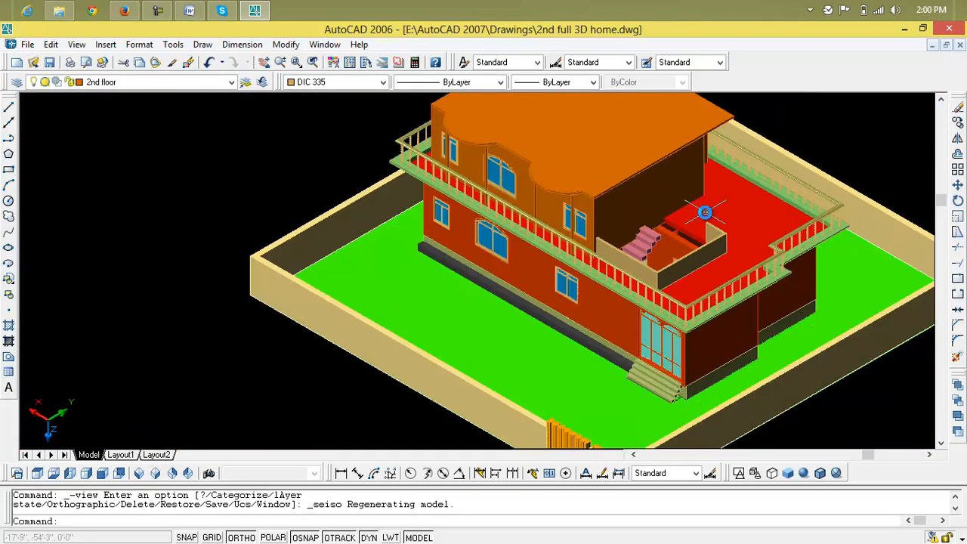
pyautogui.moveTo(714, 339); pyautogui.dragTo(563, 277, button='middle')
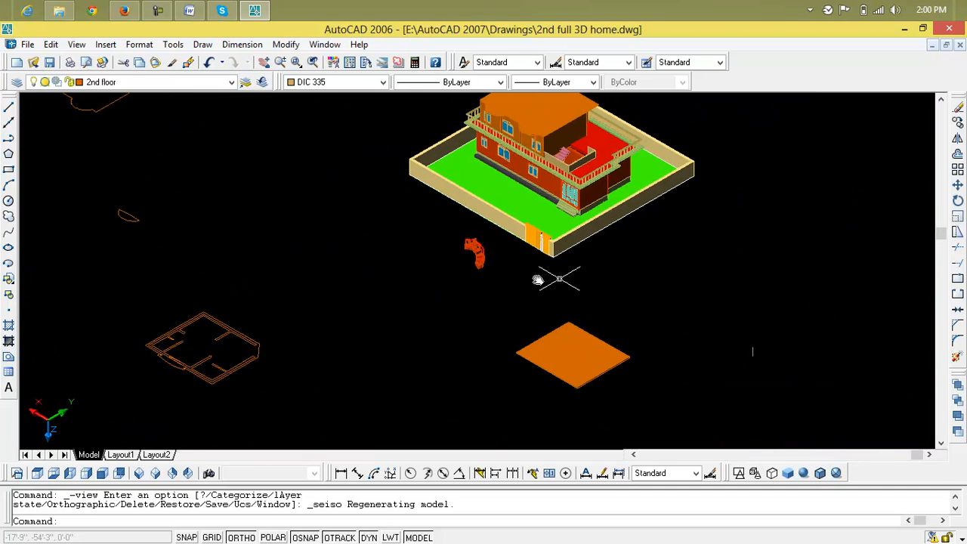
pyautogui.scroll(8, 458, 253)
pyautogui.scroll(4, 481, 227)
pyautogui.scroll(-5, 632, 210)
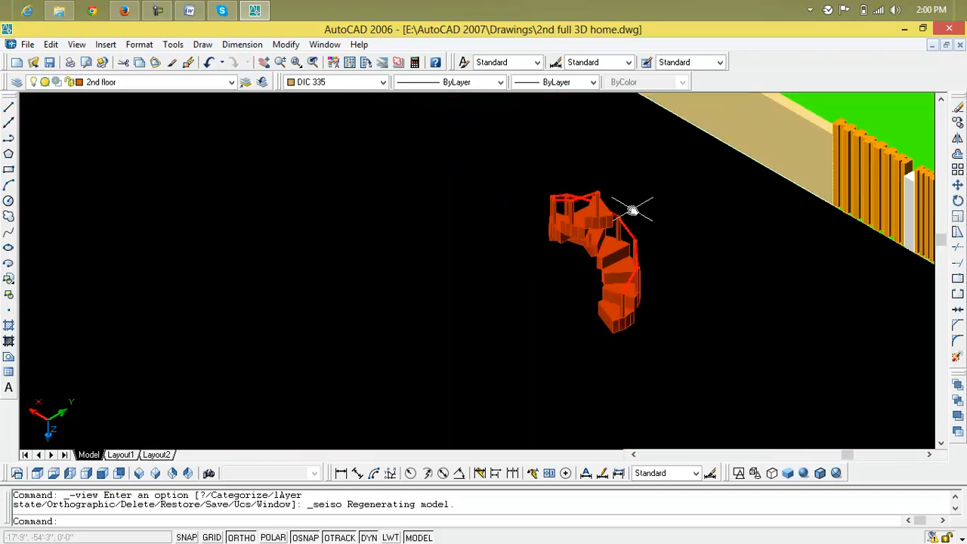
pyautogui.click(675, 198)
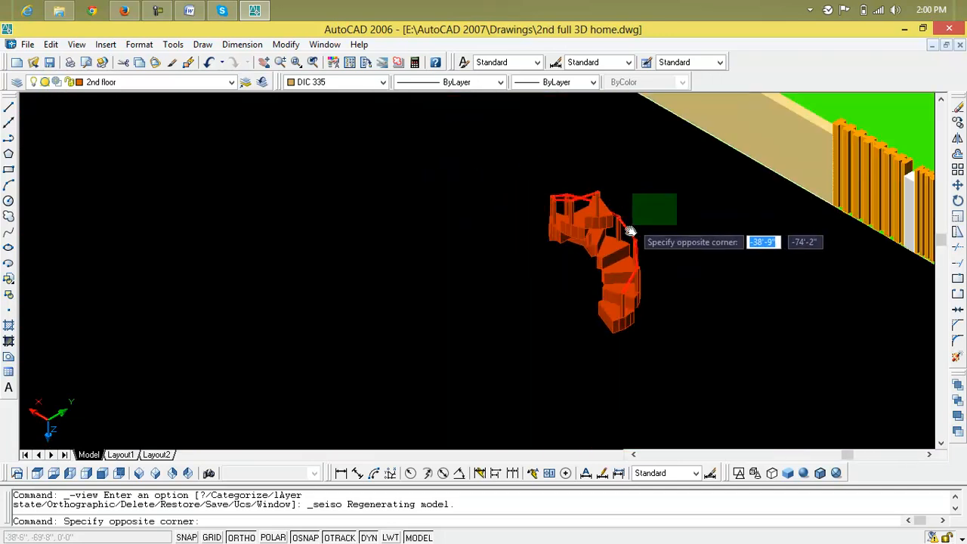
pyautogui.click(548, 363)
pyautogui.press('Escape')
pyautogui.press('Escape')
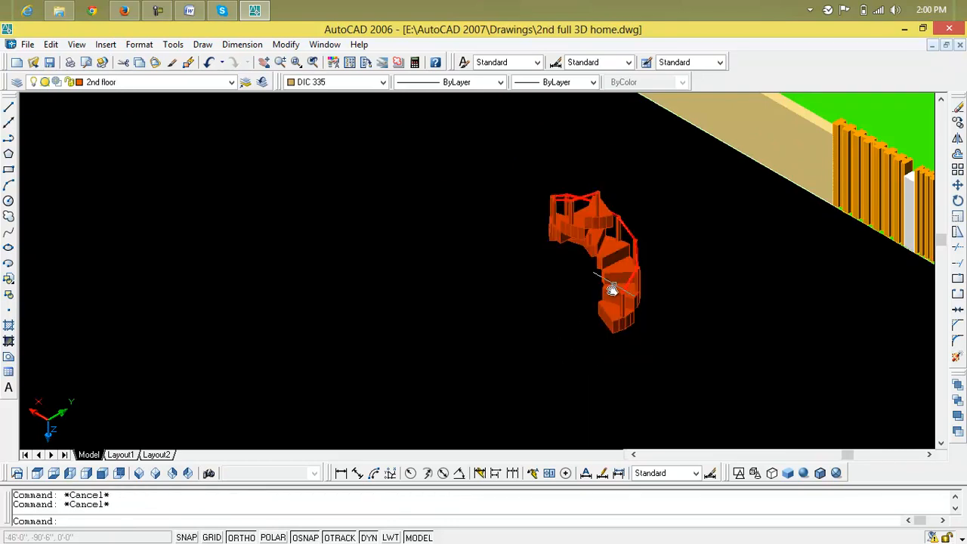
# - Move the whole spiral staircase by the lower corner of its bottom step onto the terrace floor's edge along the second-floor wall
pyautogui.click(648, 193)
pyautogui.click(501, 395)
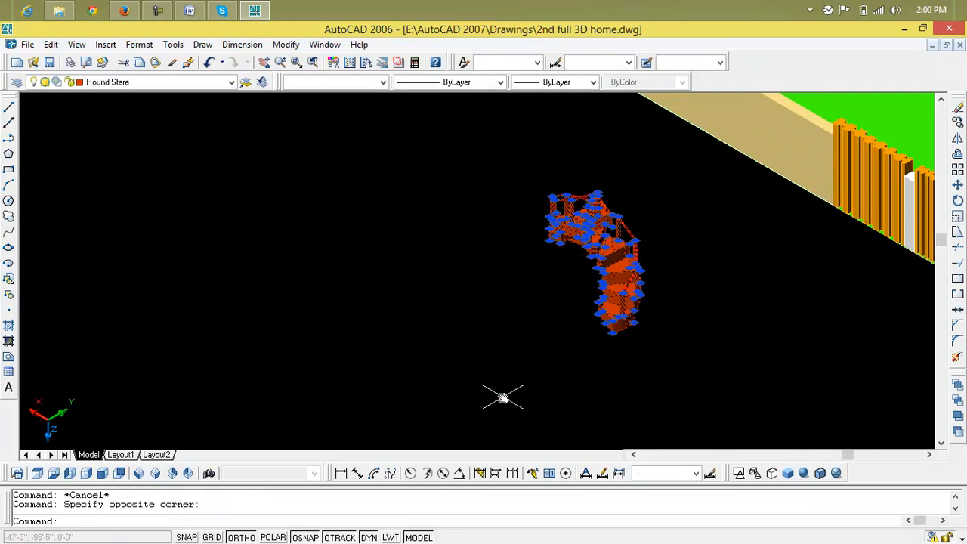
pyautogui.write('m')
pyautogui.press('Return')
pyautogui.scroll(5, 626, 322)
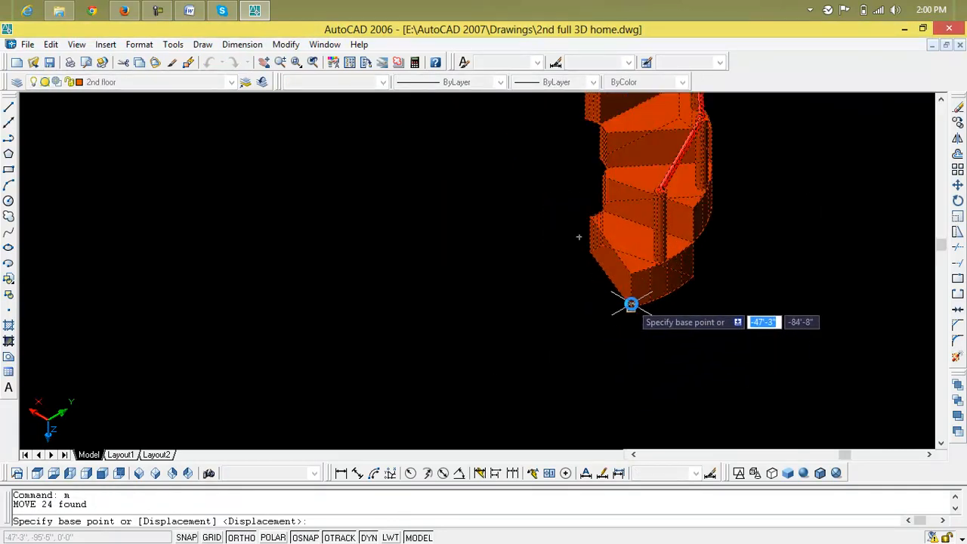
pyautogui.click(629, 308)
pyautogui.scroll(-5, 630, 307)
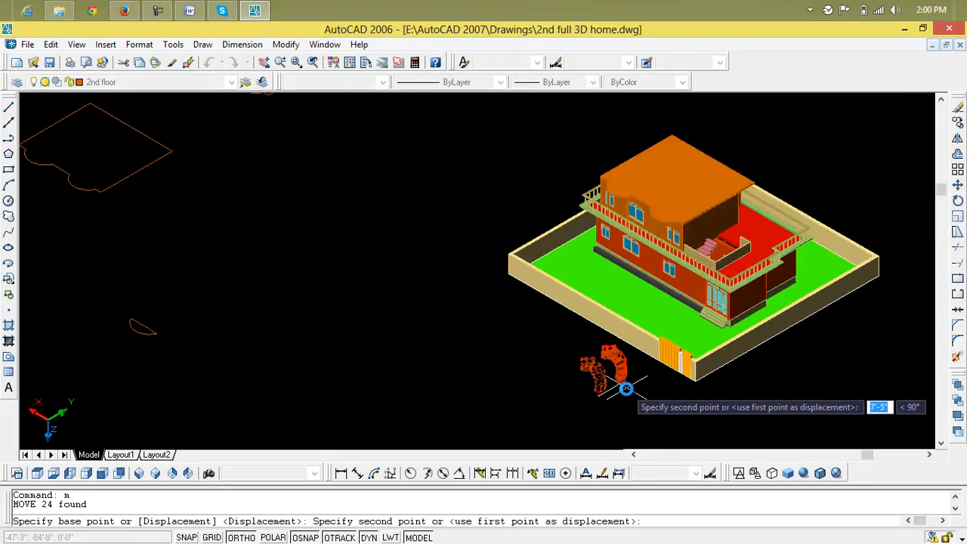
pyautogui.scroll(3, 697, 297)
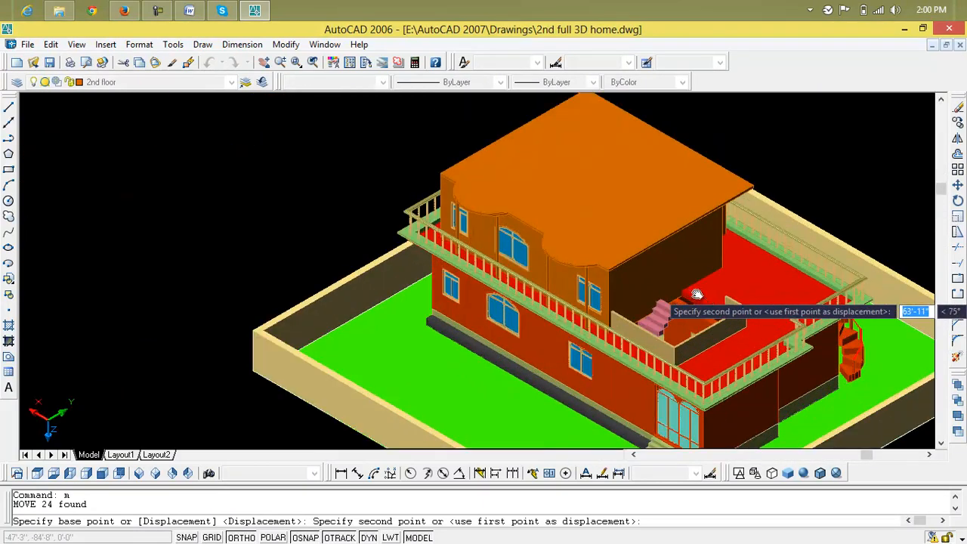
pyautogui.scroll(6, 695, 291)
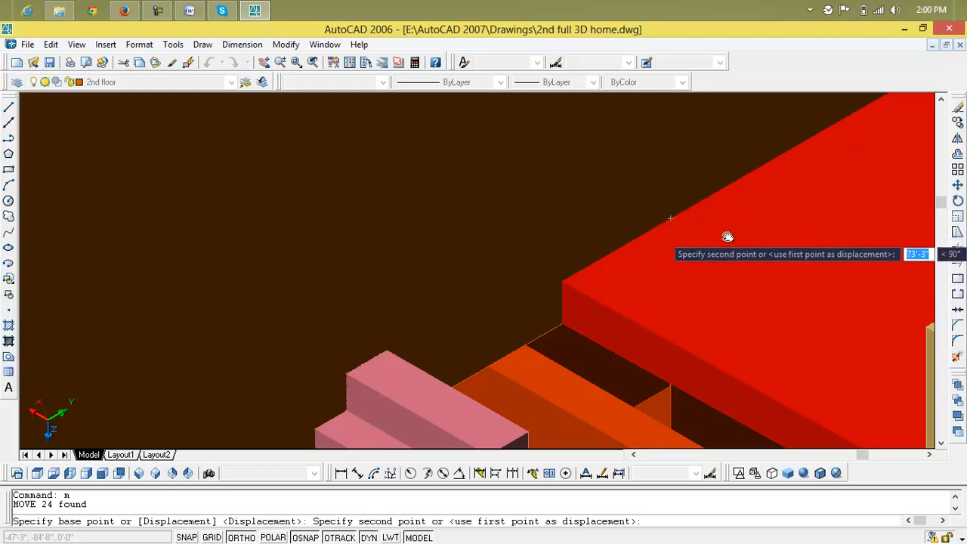
pyautogui.click(673, 221)
pyautogui.scroll(-5, 691, 241)
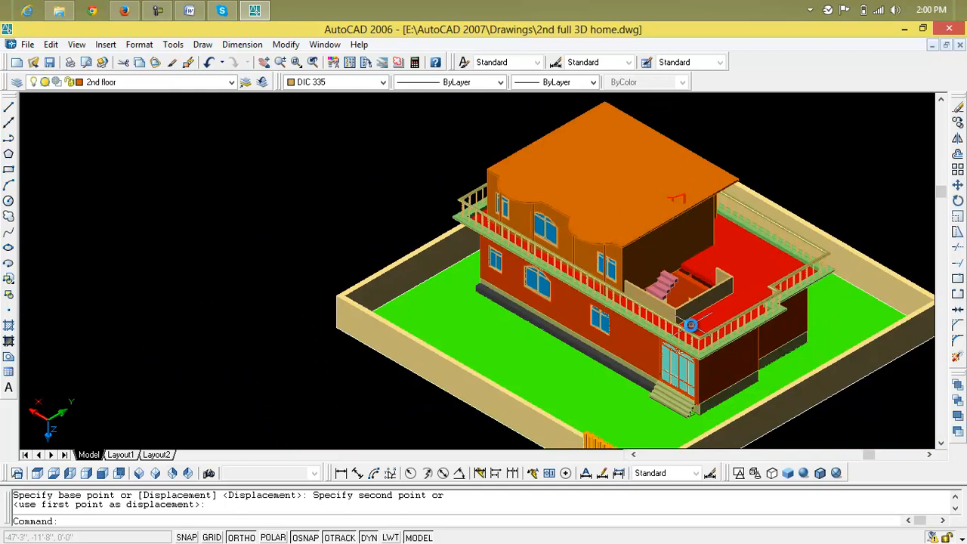
# - Undo the staircase move onto the terrace and examine the detached staircase's orientation
pyautogui.hotkey('ctrl', 'z')
pyautogui.hotkey('ctrl', 'z')
pyautogui.scroll(-3, 681, 292)
pyautogui.scroll(-5, 656, 294)
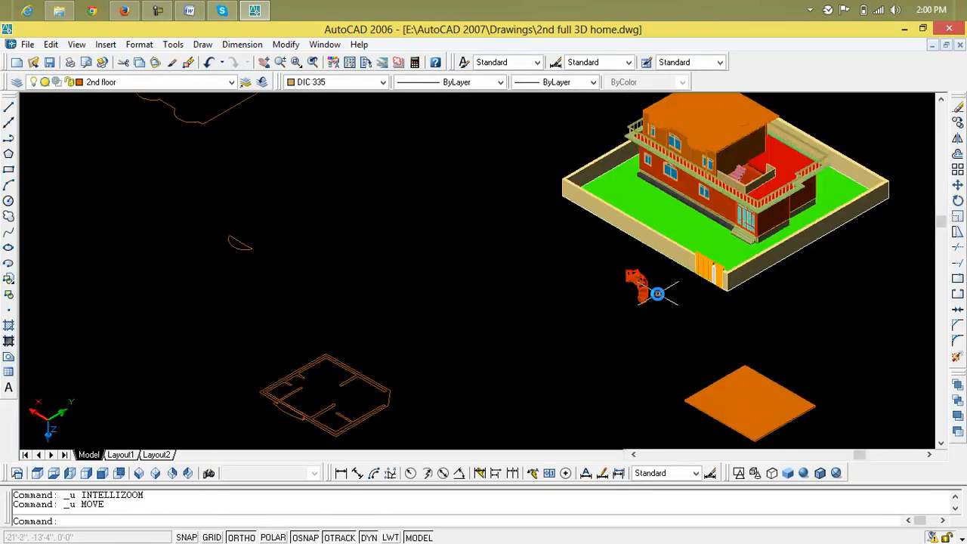
pyautogui.scroll(5, 613, 304)
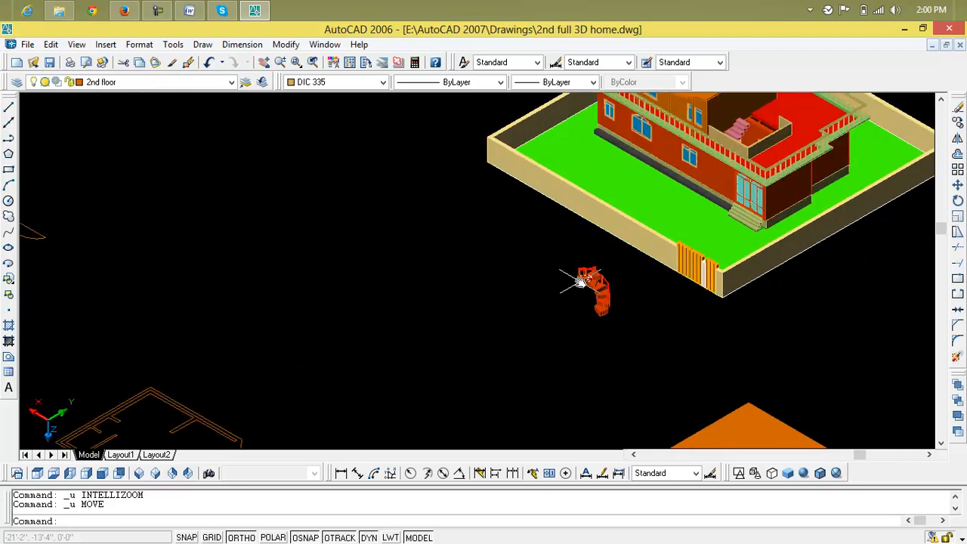
pyautogui.scroll(5, 582, 276)
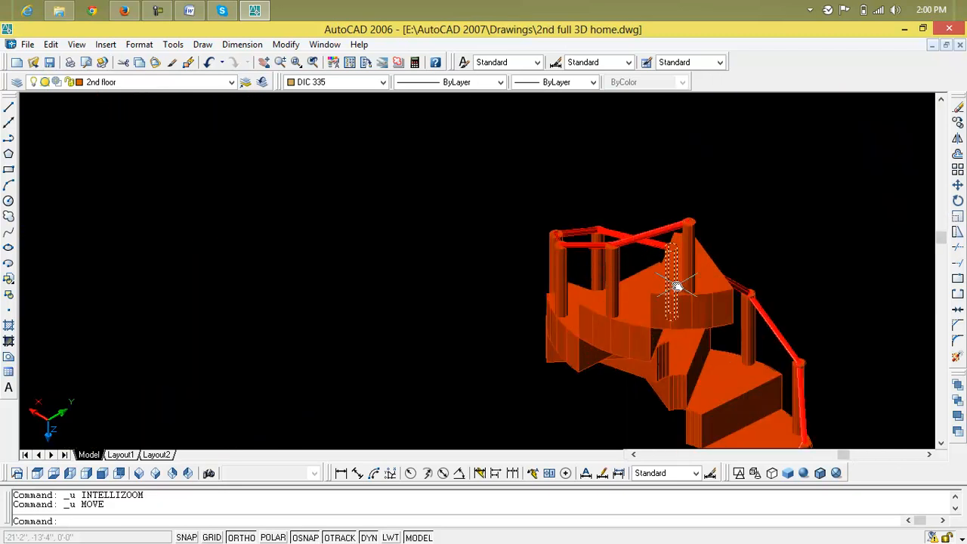
pyautogui.scroll(-3, 675, 286)
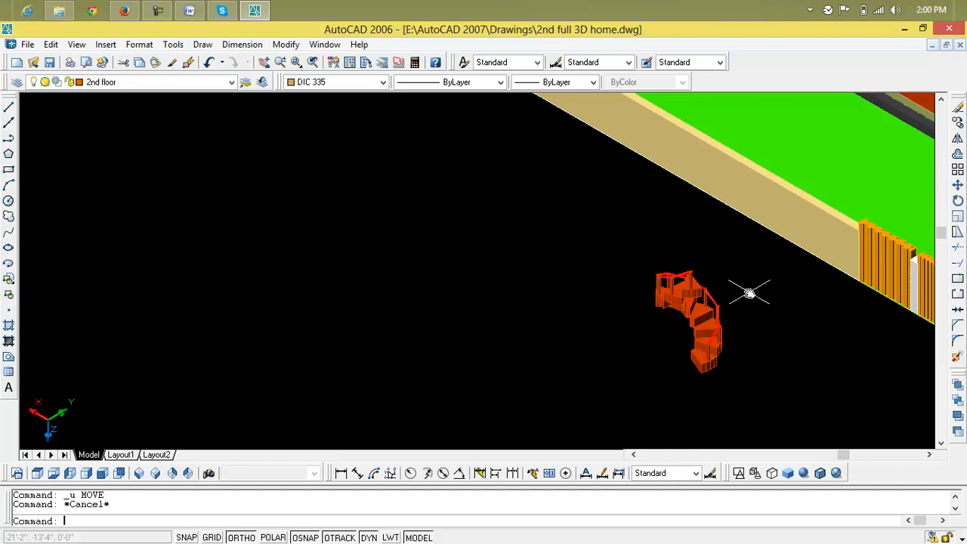
pyautogui.scroll(3, 670, 299)
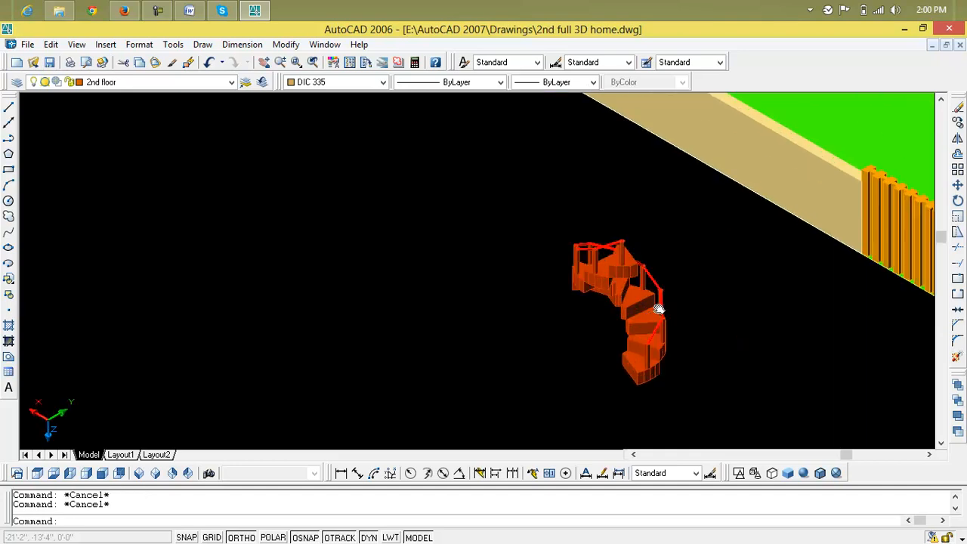
# - Try to rotate the whole spiral staircase about the lower corner of its bottom step
pyautogui.click(957, 201)
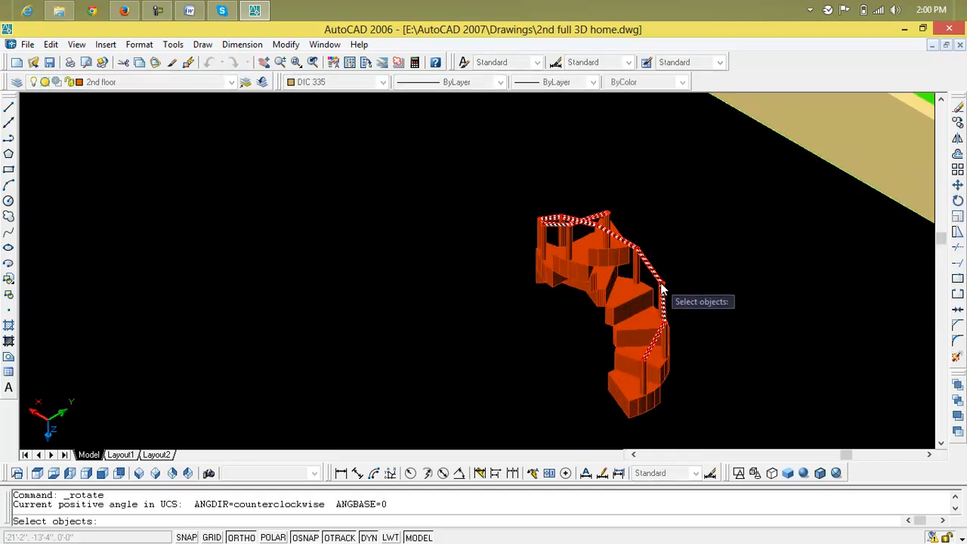
pyautogui.click(712, 232)
pyautogui.click(528, 424)
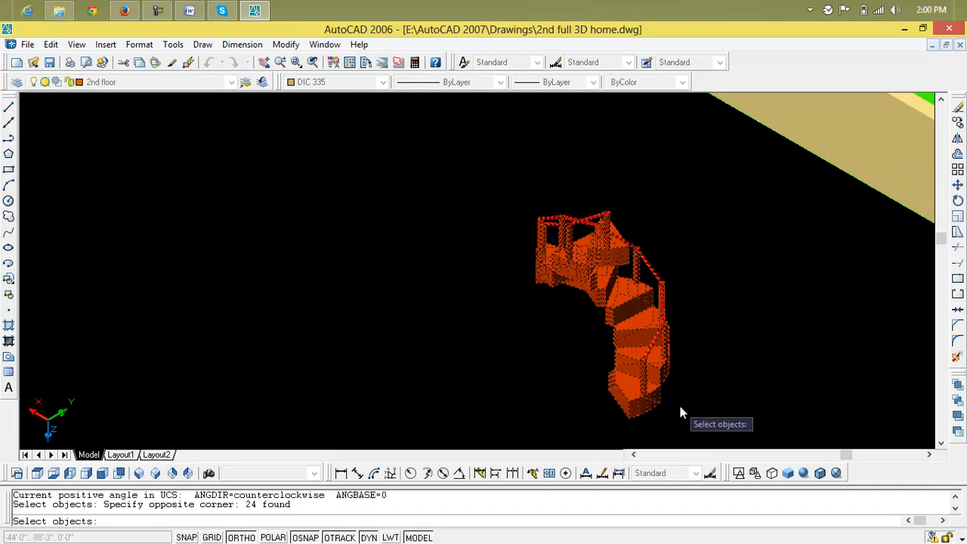
pyautogui.press('Return')
pyautogui.click(629, 424)
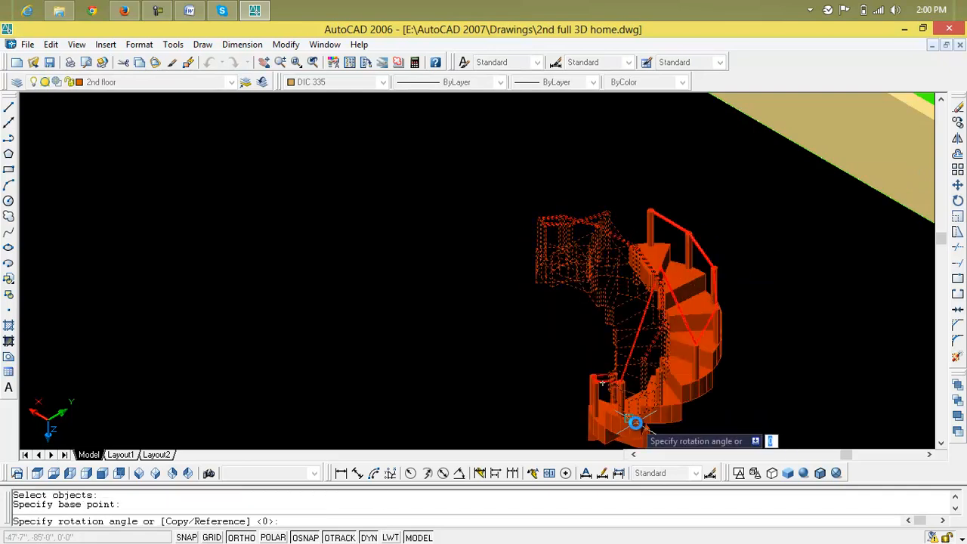
pyautogui.click(636, 424)
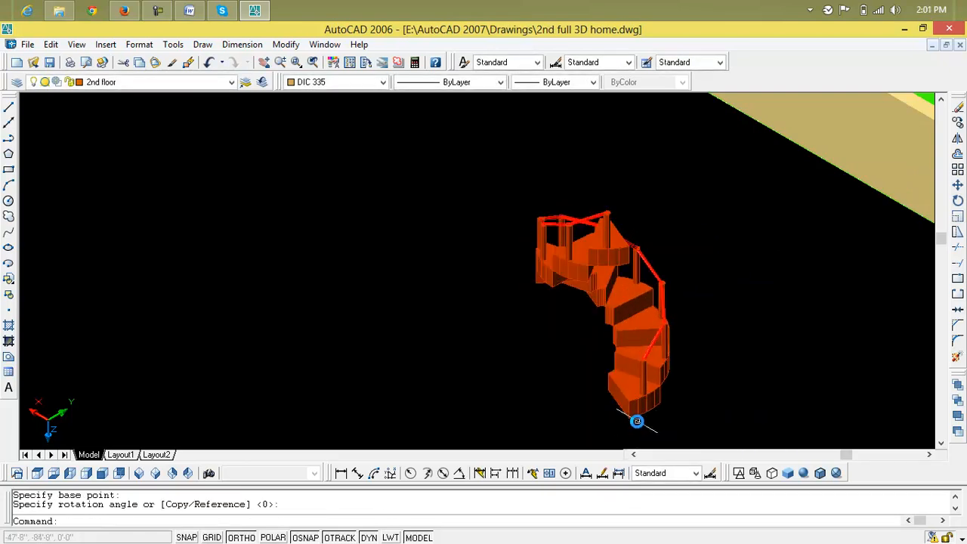
# - Try the staircase rotation again with Ortho on, using the bottom step's lower corner as base point
pyautogui.click(958, 200)
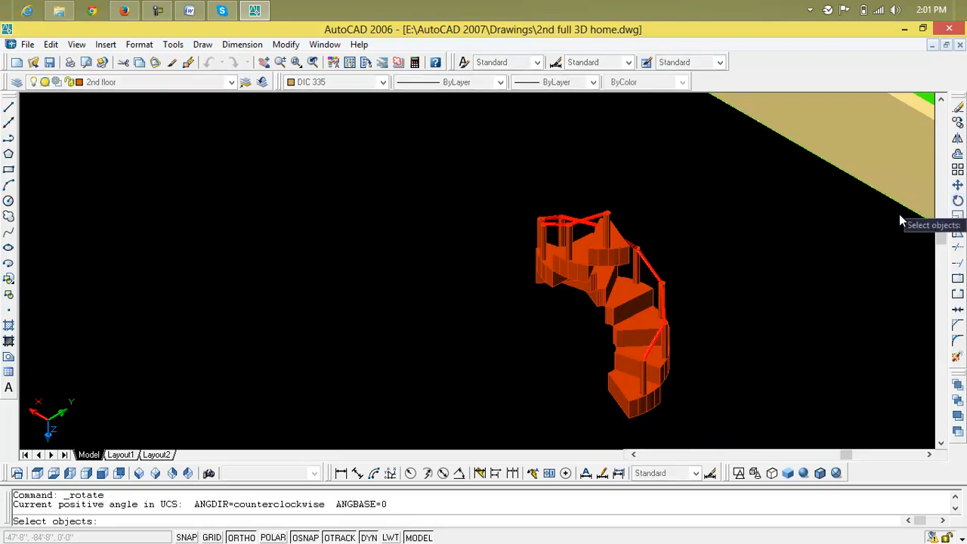
pyautogui.click(778, 189)
pyautogui.click(509, 416)
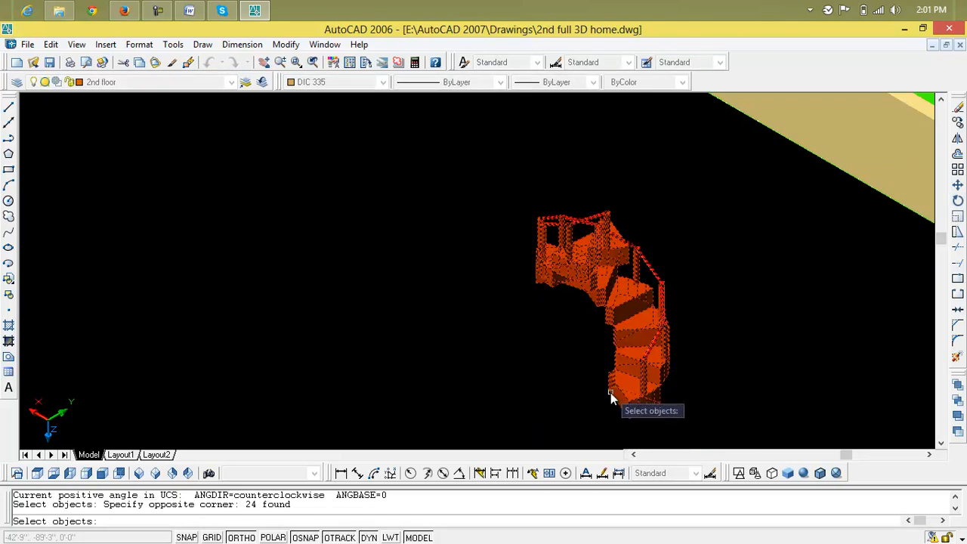
pyautogui.press('Return')
pyautogui.click(627, 419)
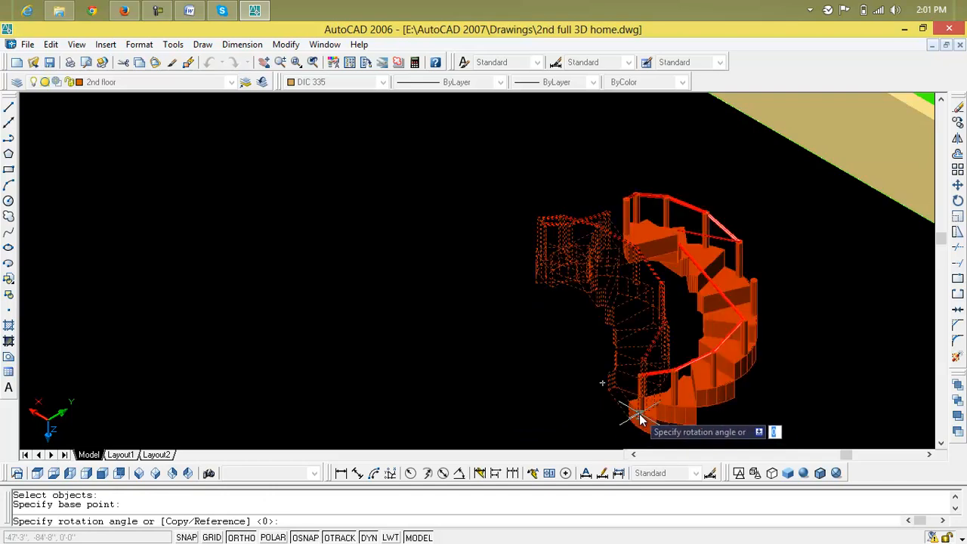
pyautogui.click(640, 421)
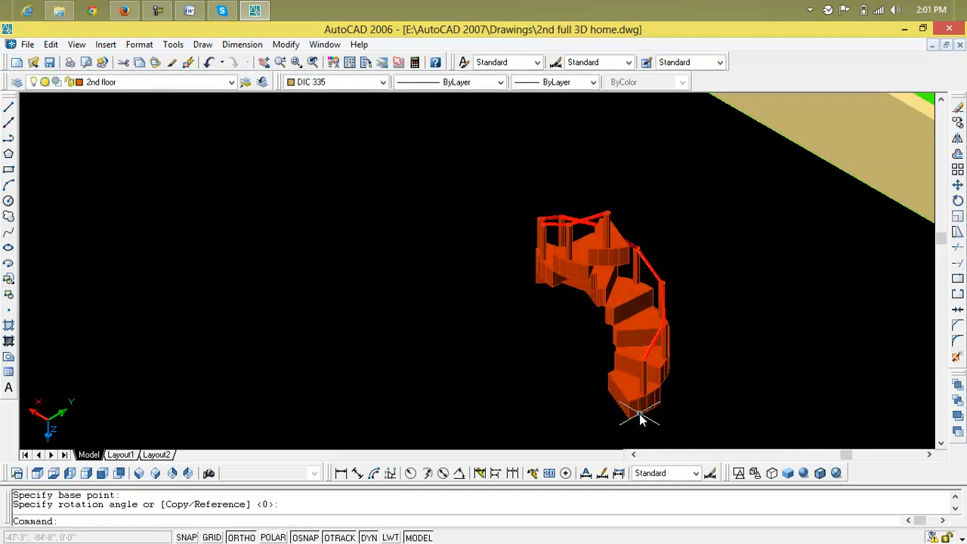
pyautogui.scroll(-2, 640, 420)
pyautogui.scroll(-4, 640, 414)
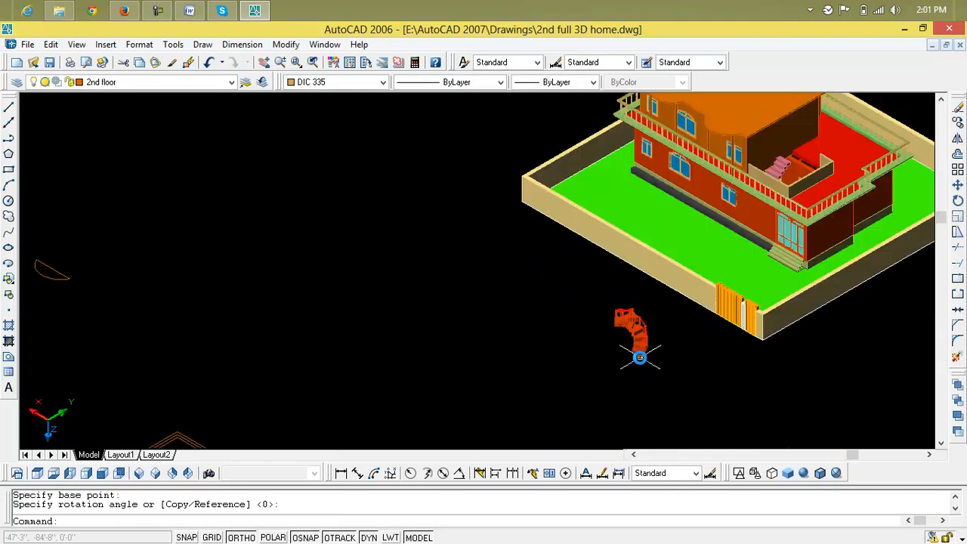
pyautogui.scroll(4, 629, 368)
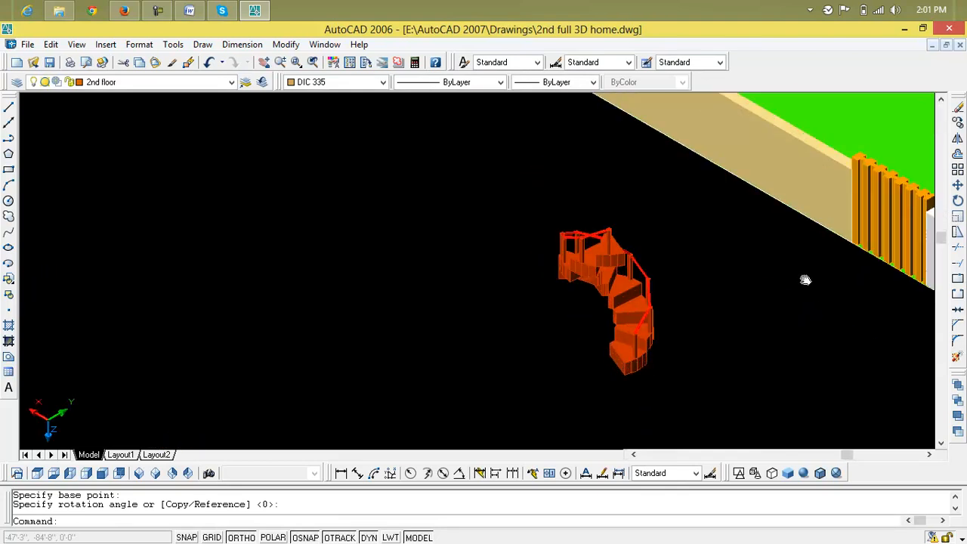
# - Rotate the whole spiral staircase freehand about its bottom step's lower corner with Ortho off, turning its top step toward the second-floor wall direction
pyautogui.click(958, 201)
pyautogui.click(656, 225)
pyautogui.click(541, 425)
pyautogui.press('Return')
pyautogui.click(622, 375)
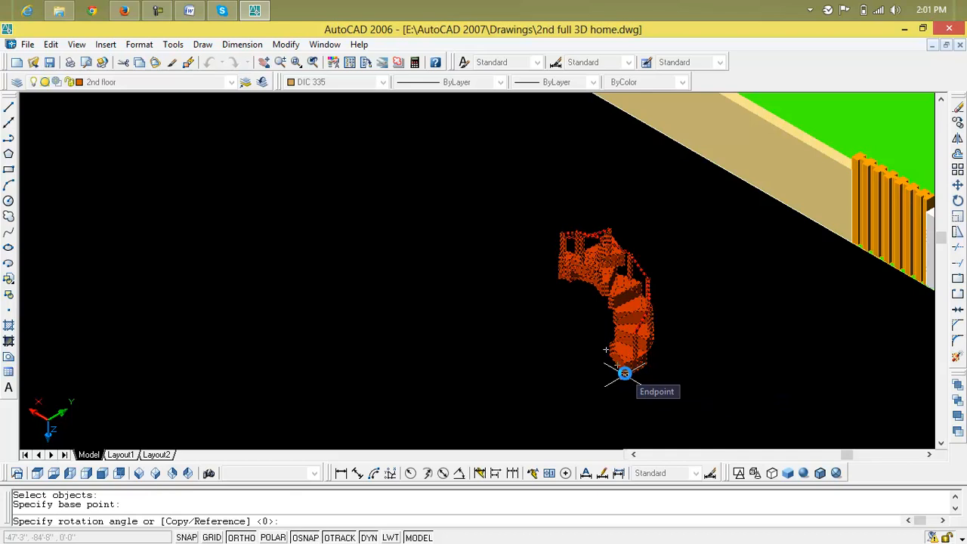
pyautogui.press('F8')
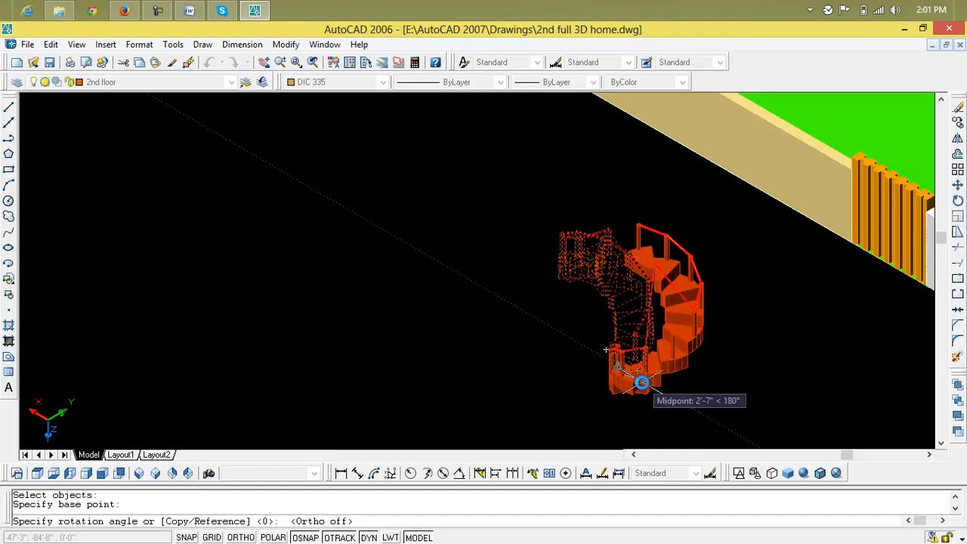
pyautogui.click(642, 382)
pyautogui.moveTo(608, 391); pyautogui.dragTo(607, 355, button='middle')
pyautogui.press('Escape')
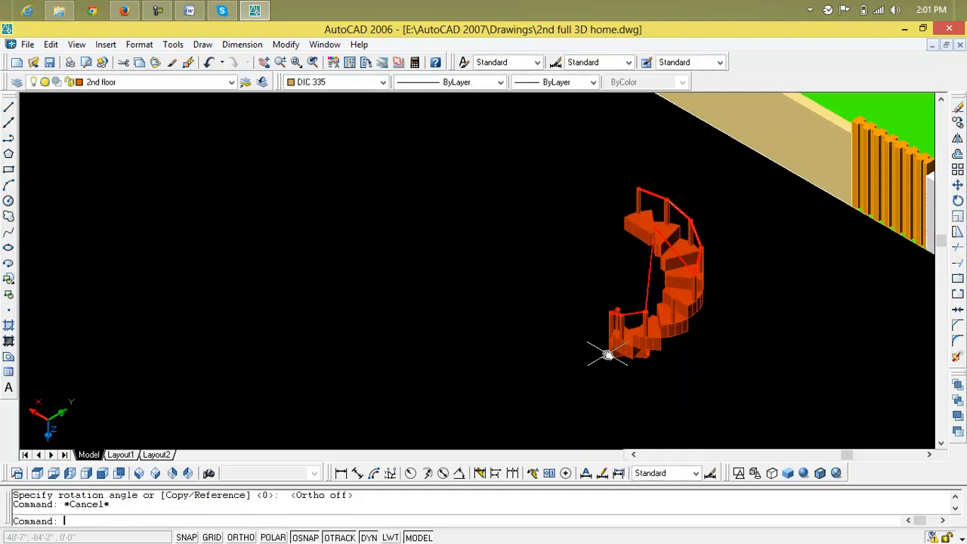
# - Move the rotated spiral staircase by its top step's upper outer corner onto the second-floor roof slab's edge above the terrace
pyautogui.write('m')
pyautogui.press('Return')
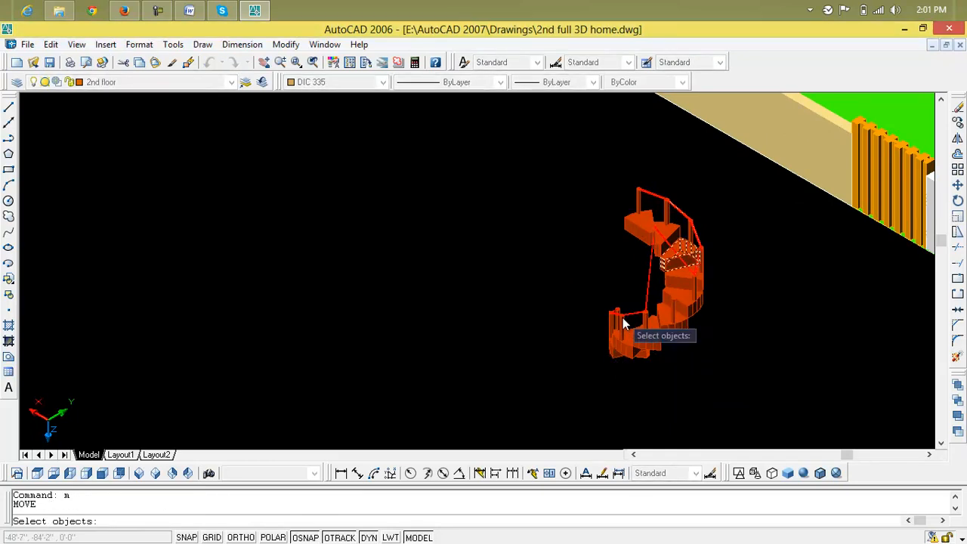
pyautogui.click(526, 390)
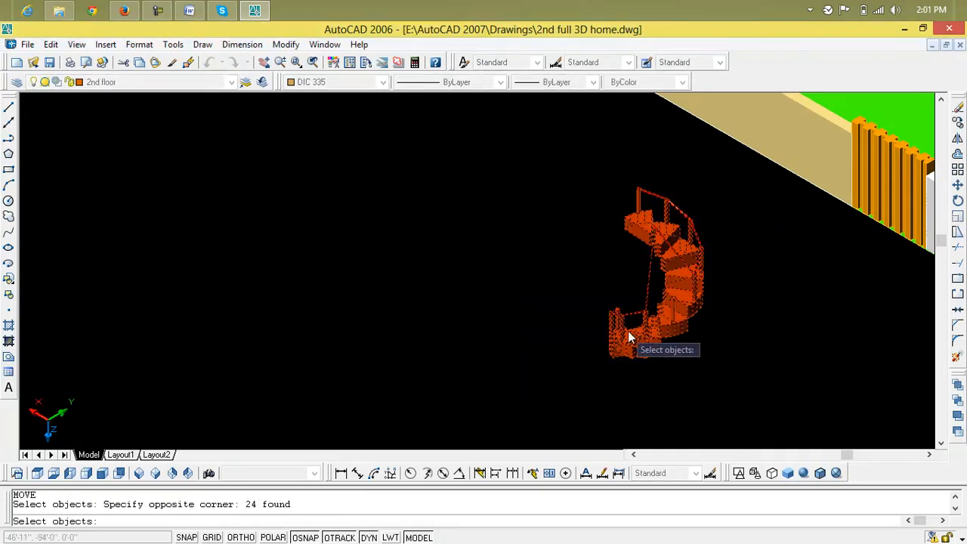
pyautogui.click(711, 189)
pyautogui.click(542, 384)
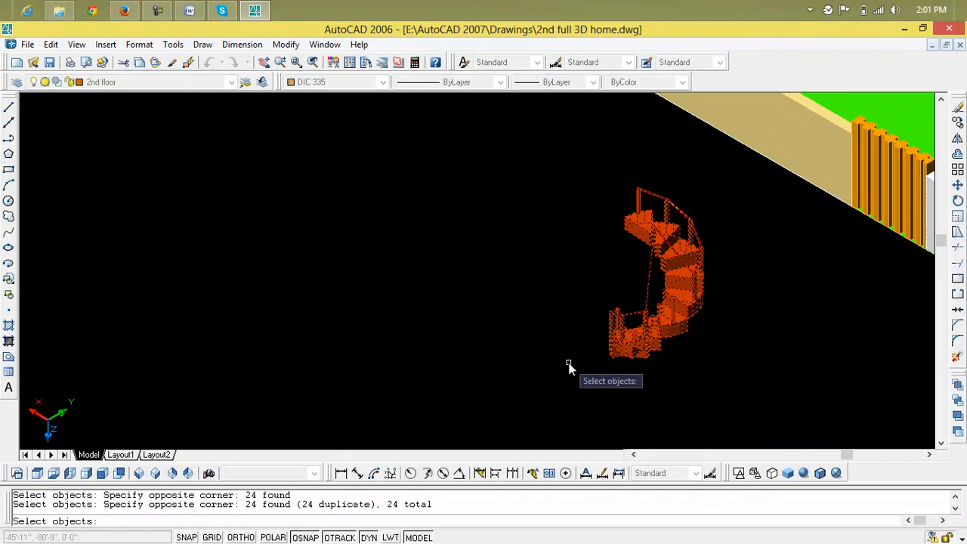
pyautogui.press('Return')
pyautogui.scroll(6, 626, 205)
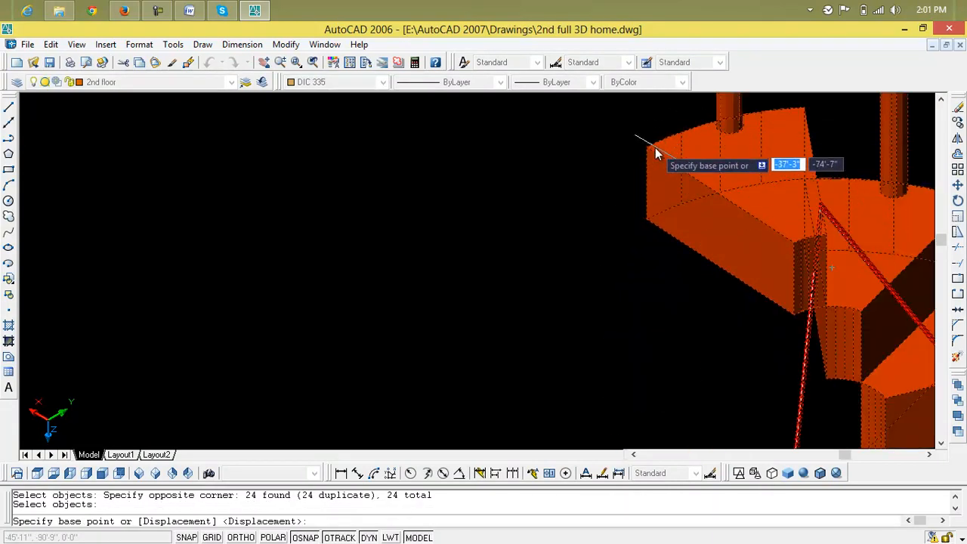
pyautogui.click(648, 148)
pyautogui.scroll(-6, 706, 207)
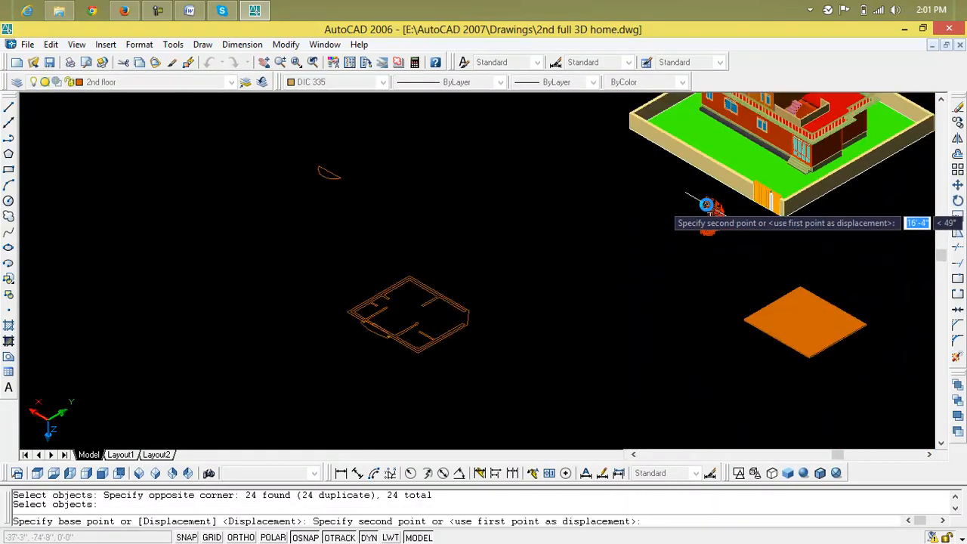
pyautogui.scroll(6, 792, 169)
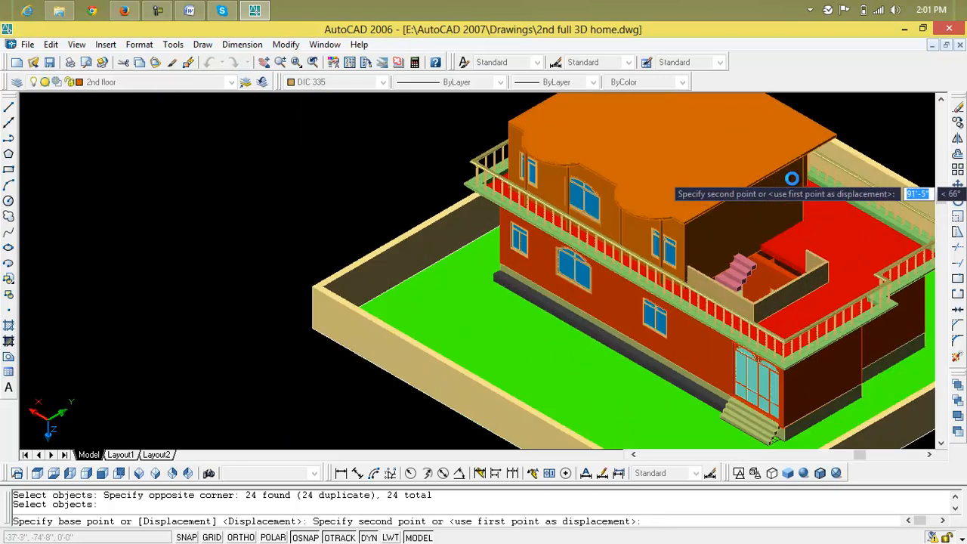
pyautogui.scroll(3, 786, 172)
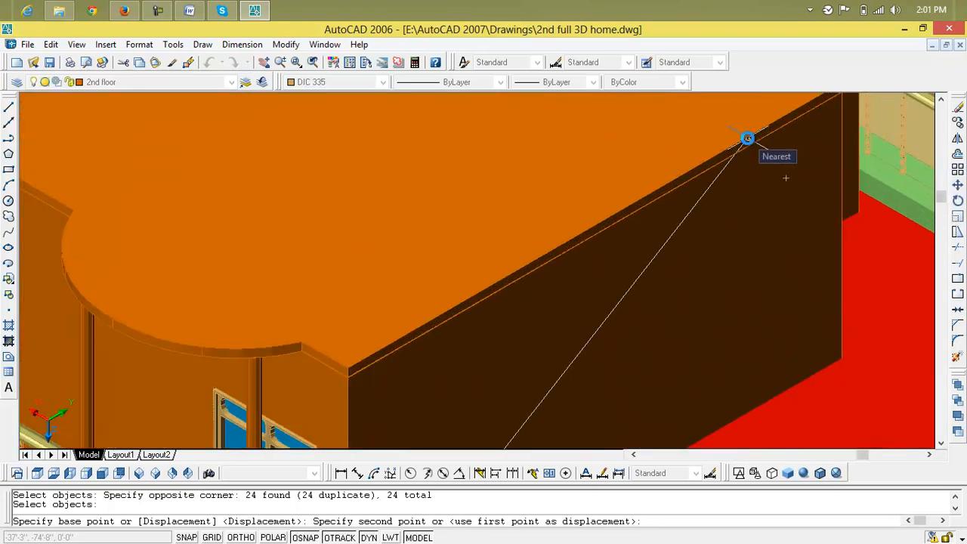
pyautogui.click(748, 138)
pyautogui.scroll(-8, 782, 219)
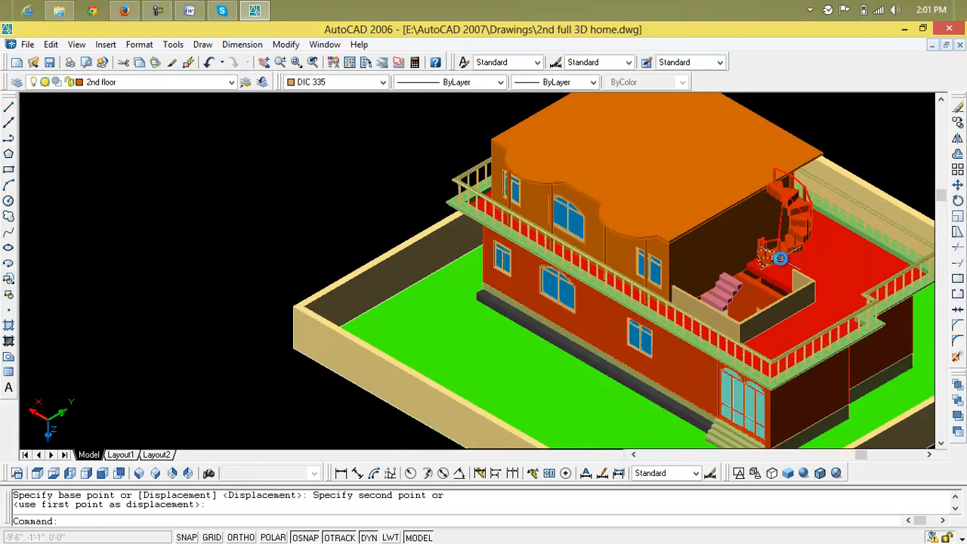
pyautogui.scroll(2, 780, 258)
pyautogui.scroll(-4, 829, 262)
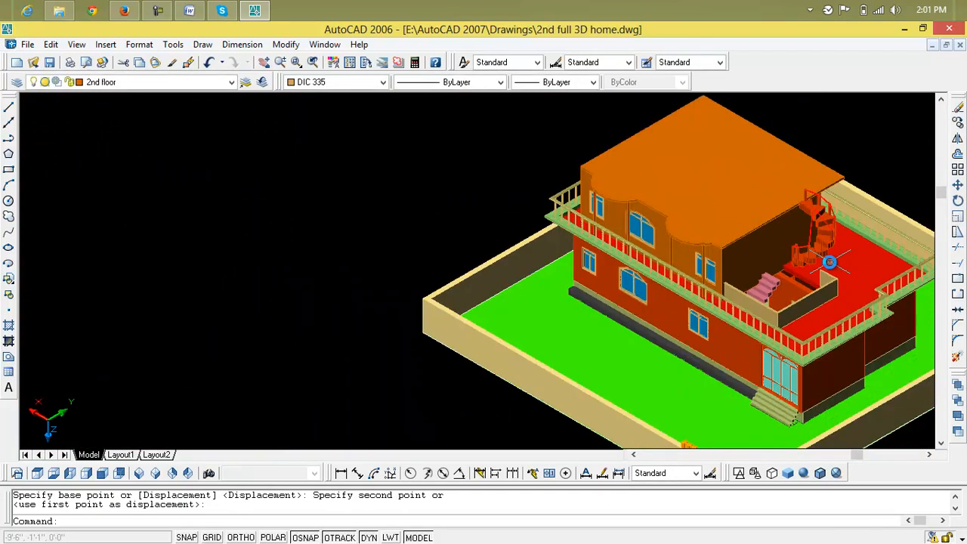
# - Try to stretch the handrail path's misplaced vertex near the upper steps onto the skipped baluster's top
pyautogui.scroll(4, 755, 189)
pyautogui.scroll(3, 756, 185)
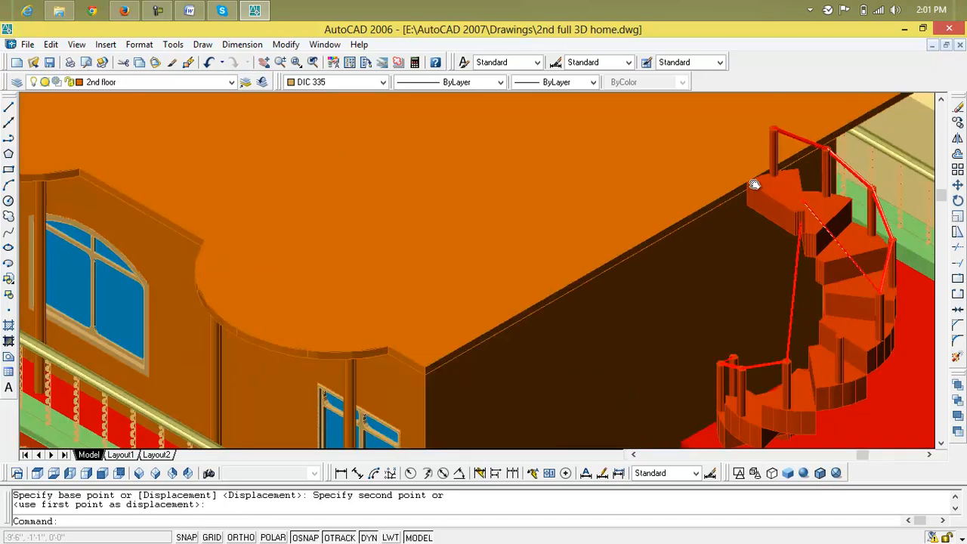
pyautogui.scroll(-5, 773, 233)
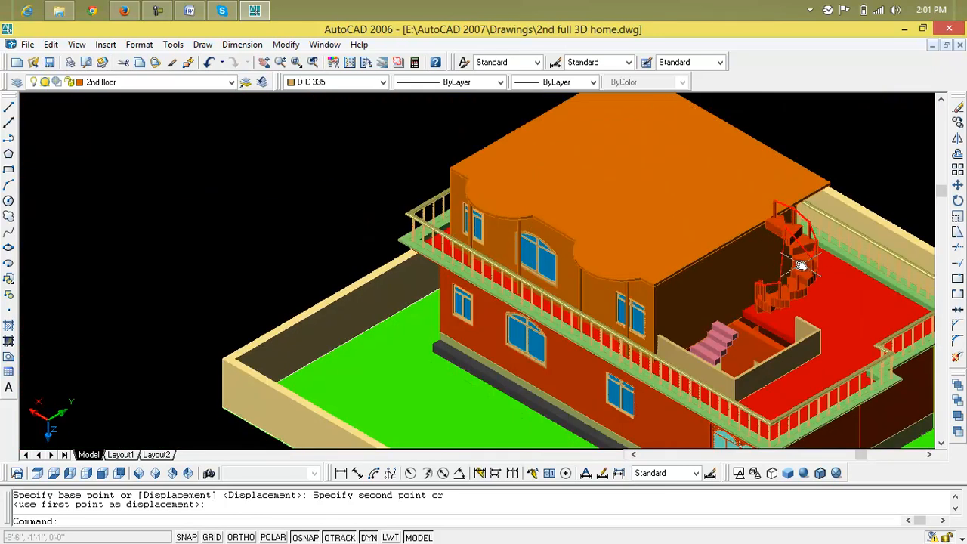
pyautogui.scroll(4, 803, 266)
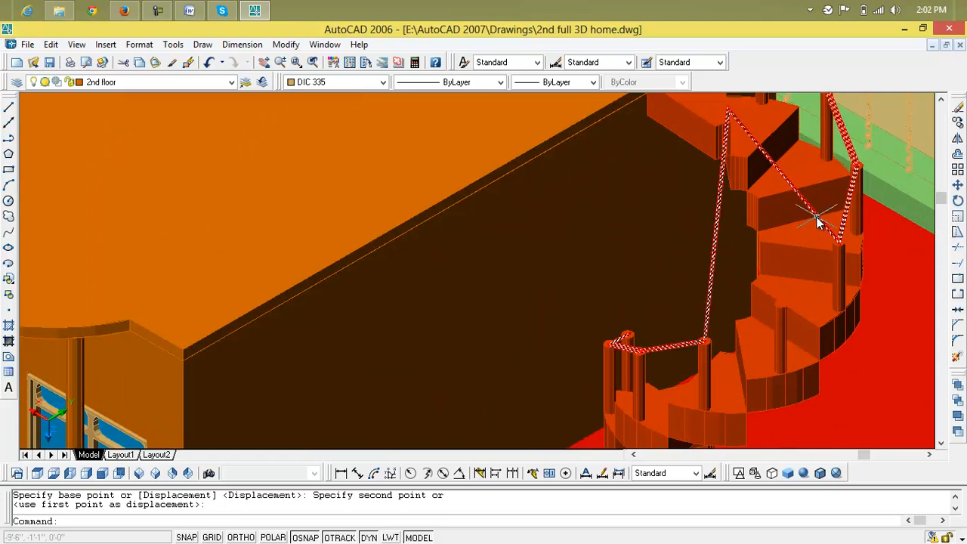
pyautogui.moveTo(820, 222); pyautogui.dragTo(827, 260, button='middle')
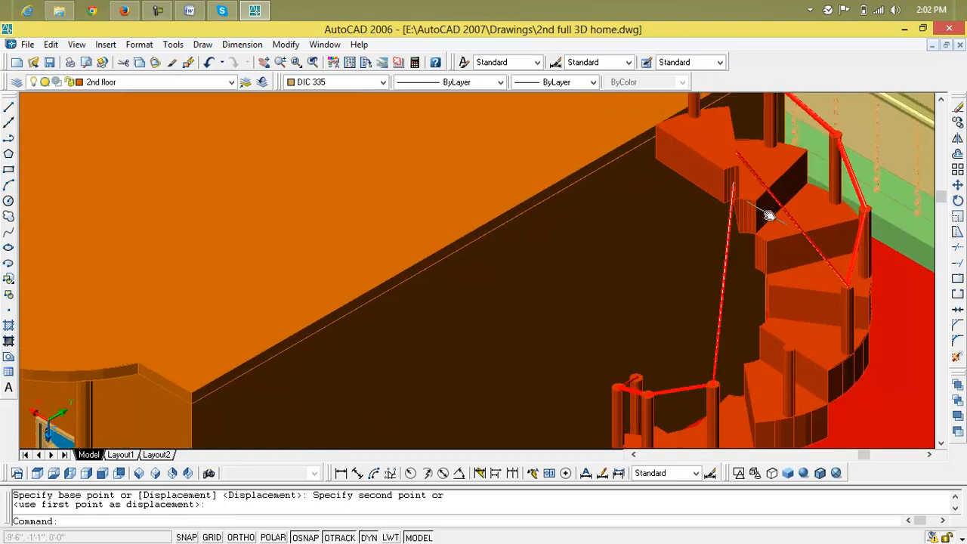
pyautogui.click(766, 184)
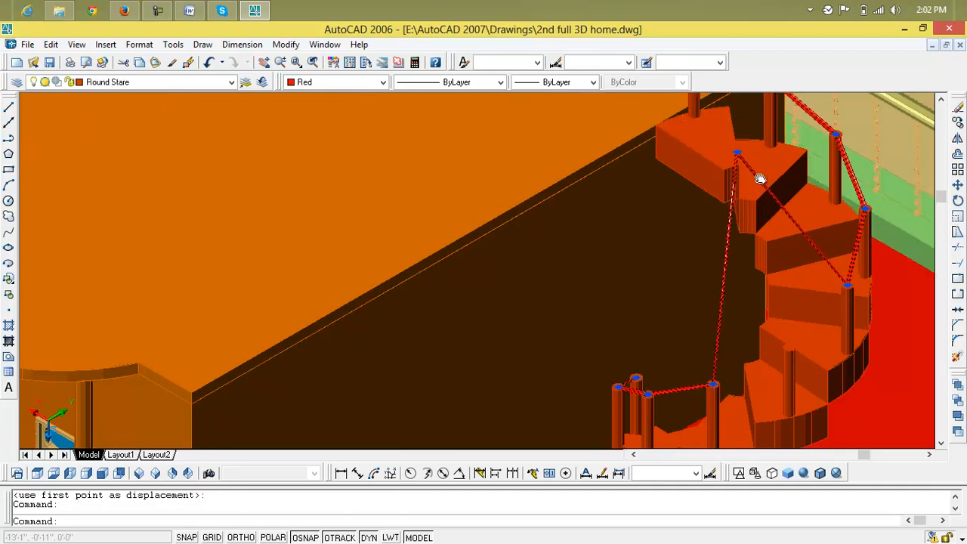
pyautogui.click(737, 155)
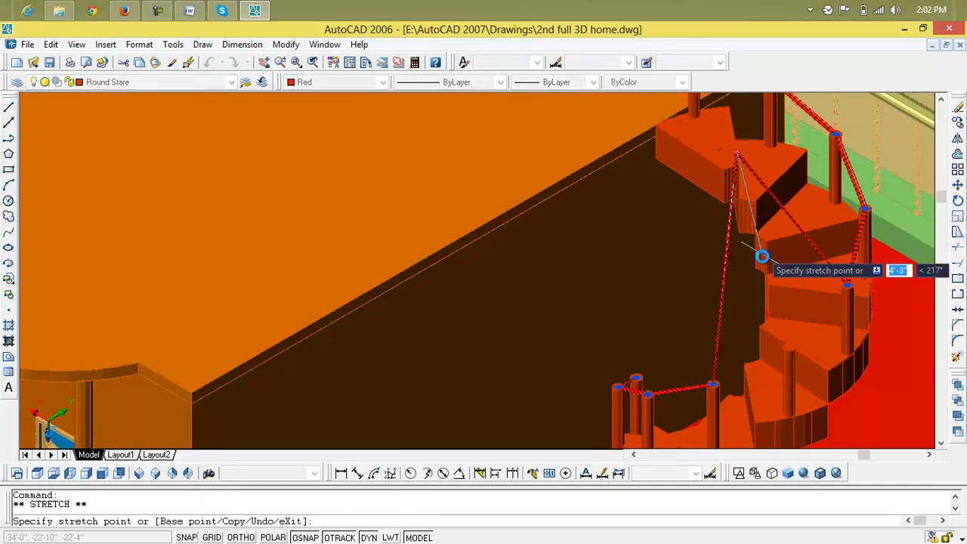
pyautogui.click(789, 348)
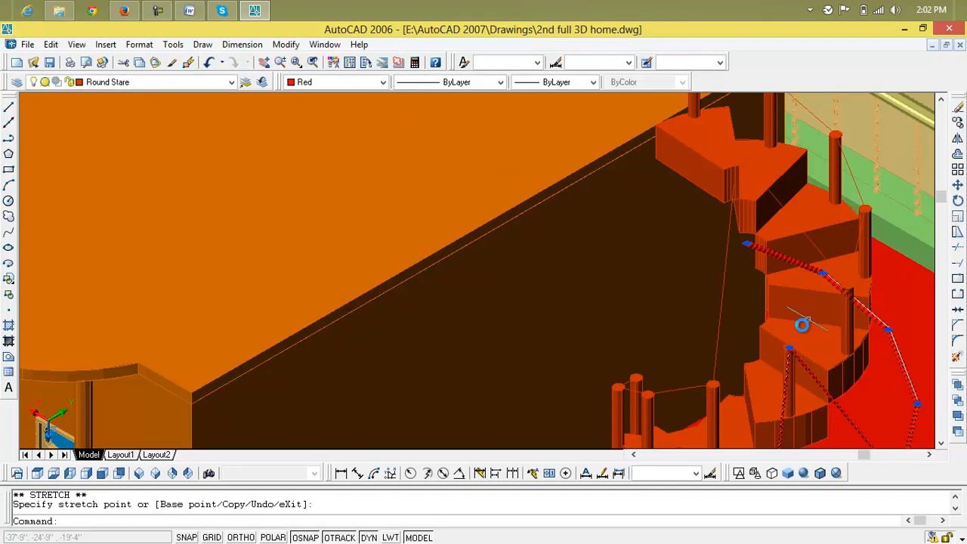
pyautogui.press('Escape')
pyautogui.scroll(-5, 811, 310)
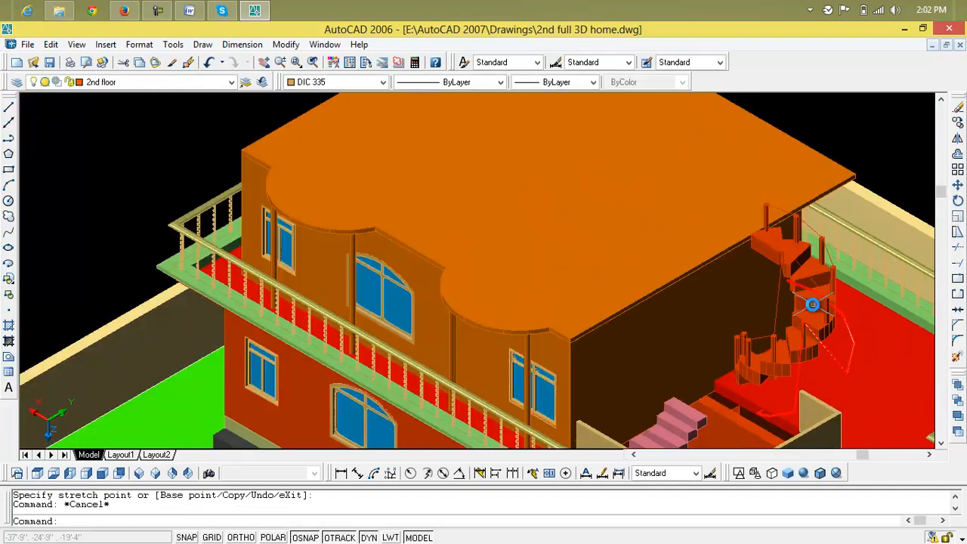
# - Undo the stretch of the handrail path's vertex
pyautogui.hotkey('ctrl', 'z')
pyautogui.hotkey('ctrl', 'z')
pyautogui.hotkey('ctrl', 'z')
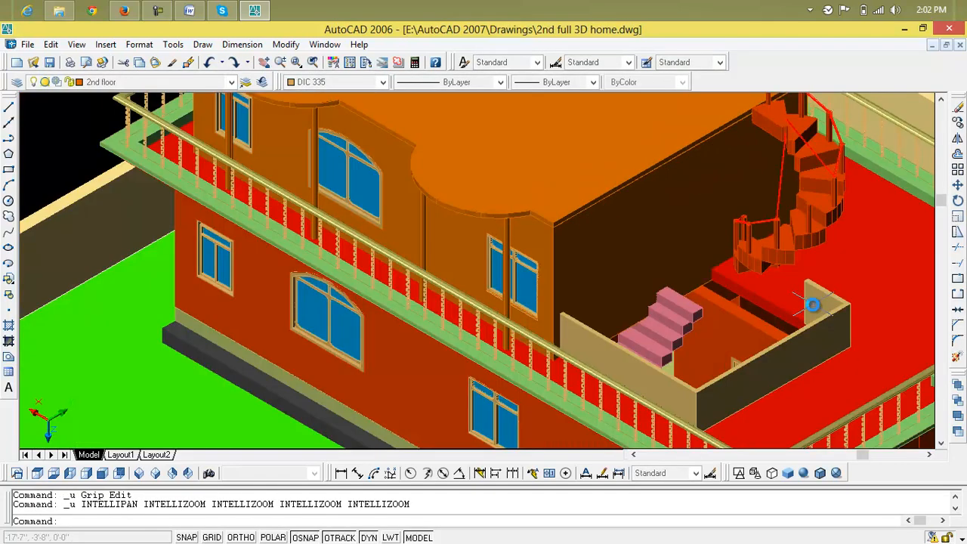
# - Erase the spiral staircase's faulty handrail together with its thin path line
pyautogui.click(778, 188)
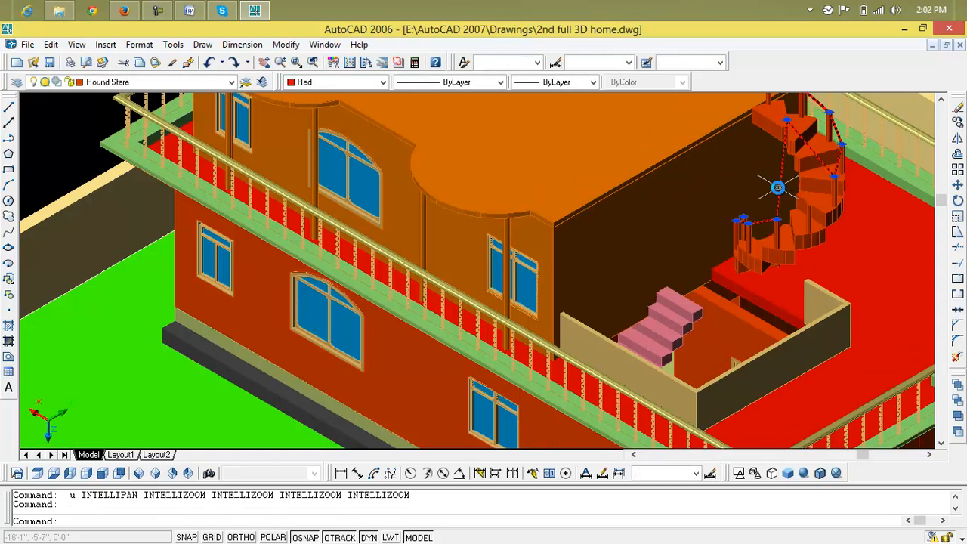
pyautogui.press('Delete')
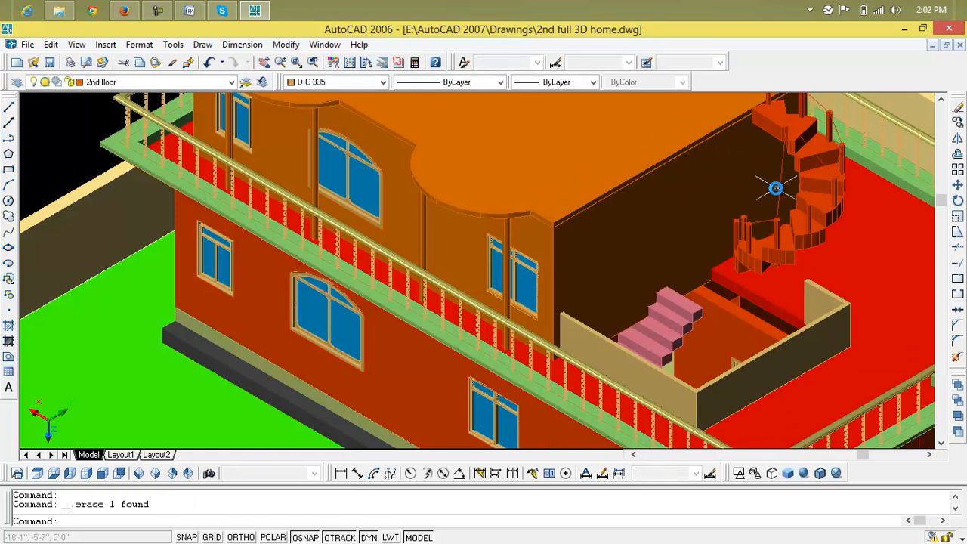
pyautogui.moveTo(776, 187); pyautogui.dragTo(733, 230, button='middle')
pyautogui.hotkey('ctrl', 'z')
pyautogui.press('Delete')
pyautogui.scroll(3, 718, 242)
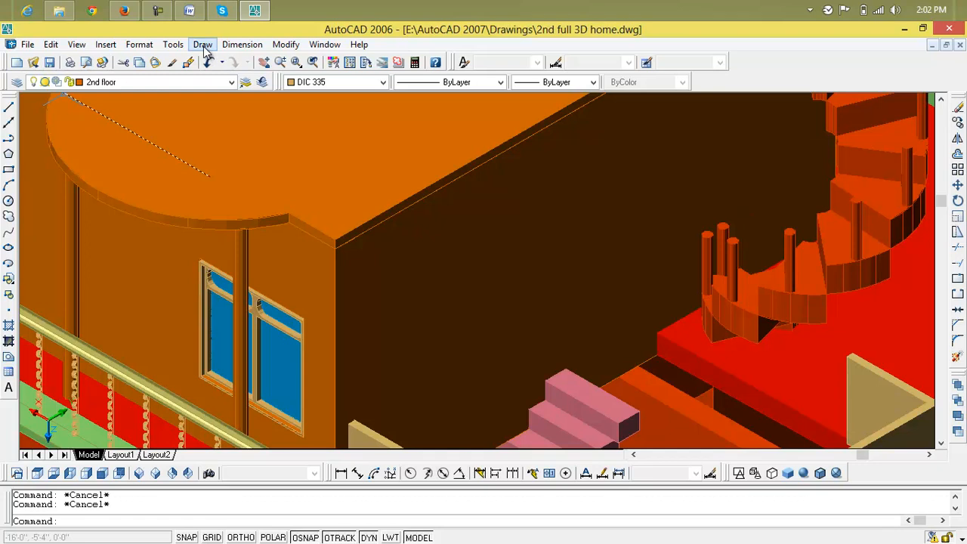
# - Start a 3D polyline through the top centres of the first four visible balusters on the spiral staircase's lower part
pyautogui.click(285, 45)
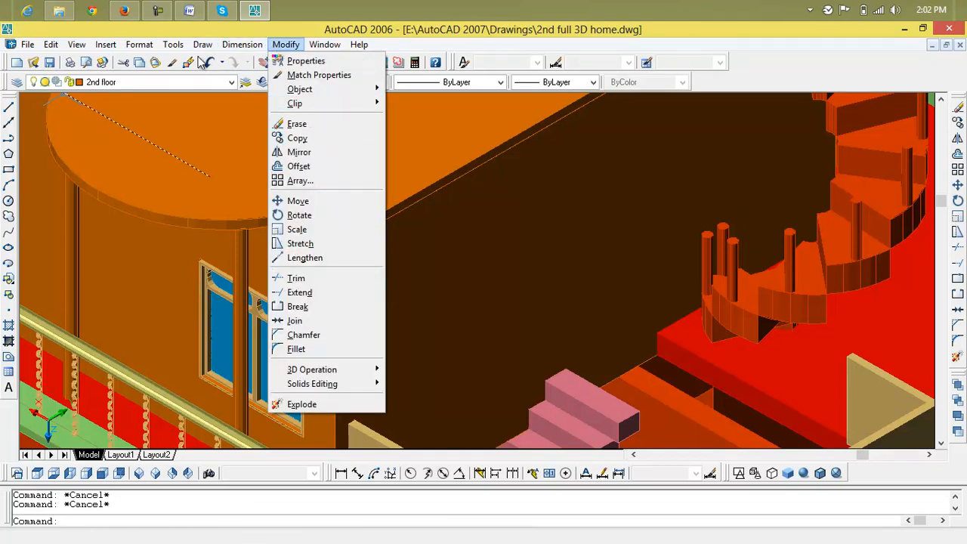
pyautogui.moveTo(203, 45)
pyautogui.click(223, 138)
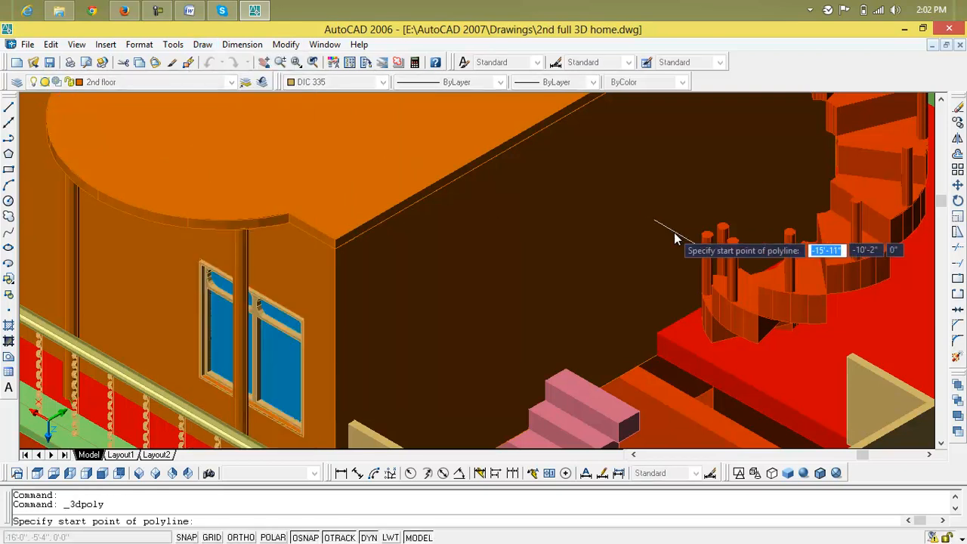
pyautogui.scroll(5, 680, 233)
pyautogui.click(678, 240)
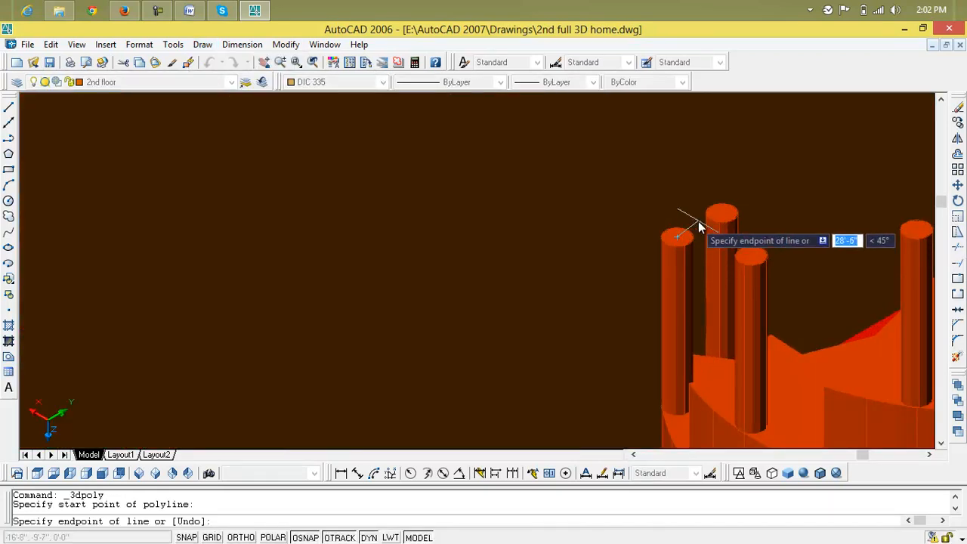
pyautogui.click(730, 222)
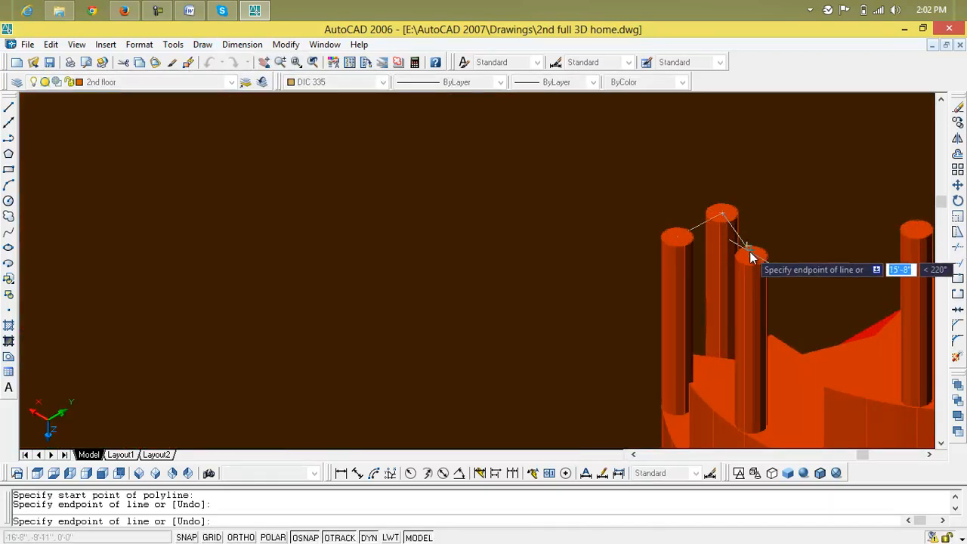
pyautogui.moveTo(754, 261); pyautogui.dragTo(603, 300, button='middle')
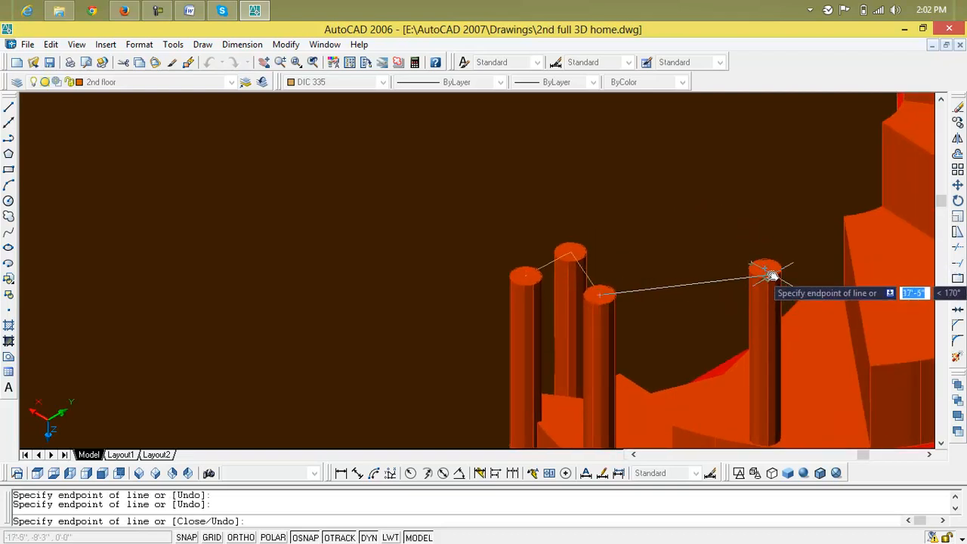
pyautogui.click(768, 269)
# - Continue the 3D polyline through the upper balusters' top centres and end it at the topmost baluster
pyautogui.scroll(-5, 777, 269)
pyautogui.scroll(3, 676, 340)
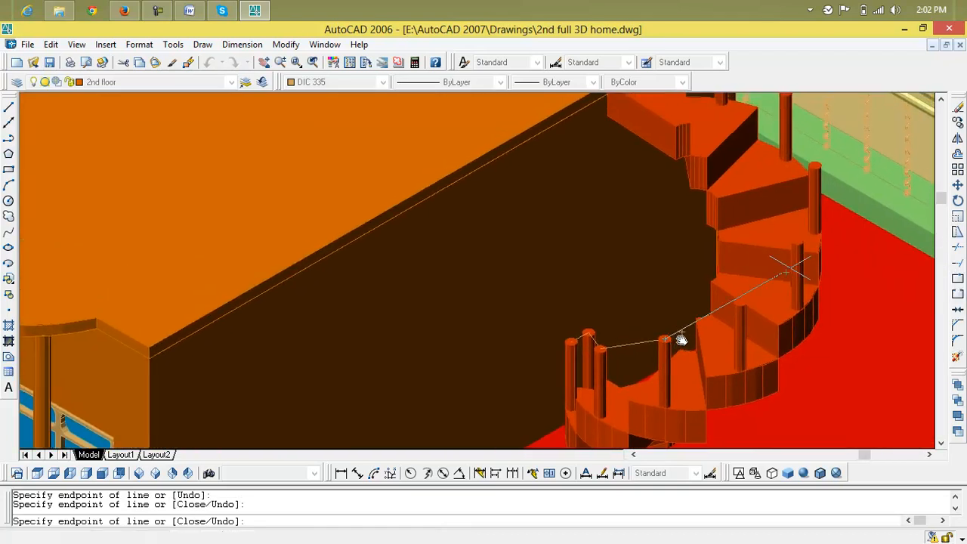
pyautogui.click(739, 305)
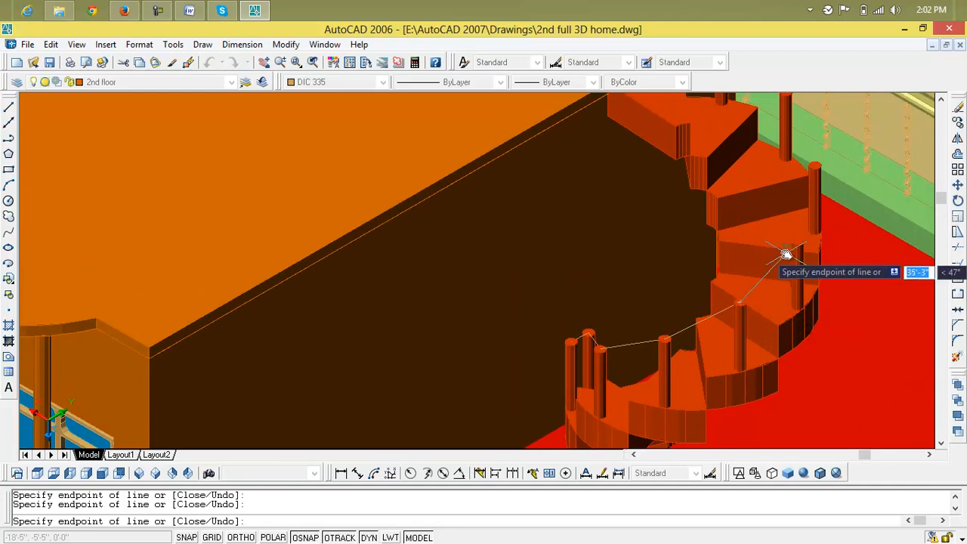
pyautogui.scroll(5, 642, 395)
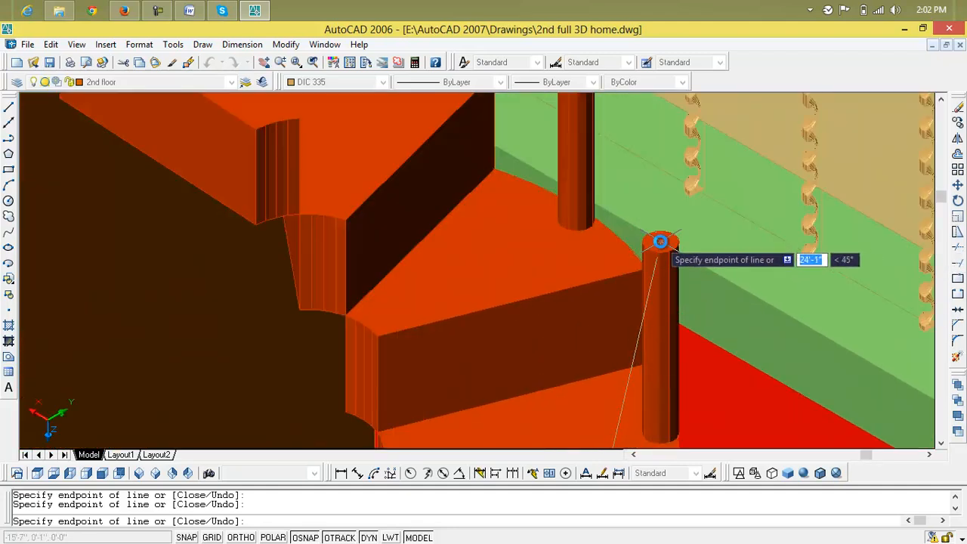
pyautogui.scroll(-2, 666, 241)
pyautogui.moveTo(662, 240); pyautogui.dragTo(659, 402, button='middle')
pyautogui.click(659, 402)
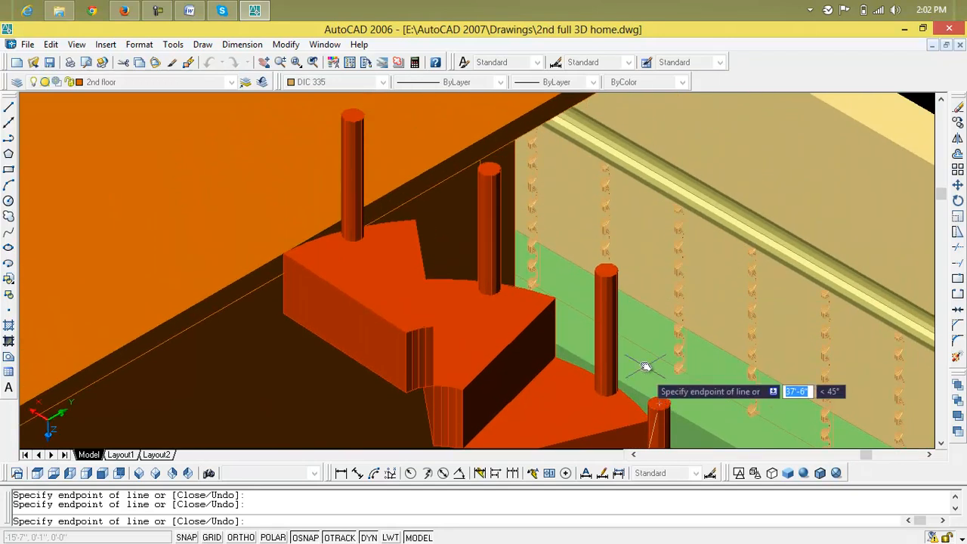
pyautogui.click(606, 270)
pyautogui.moveTo(605, 270); pyautogui.dragTo(627, 347, button='middle')
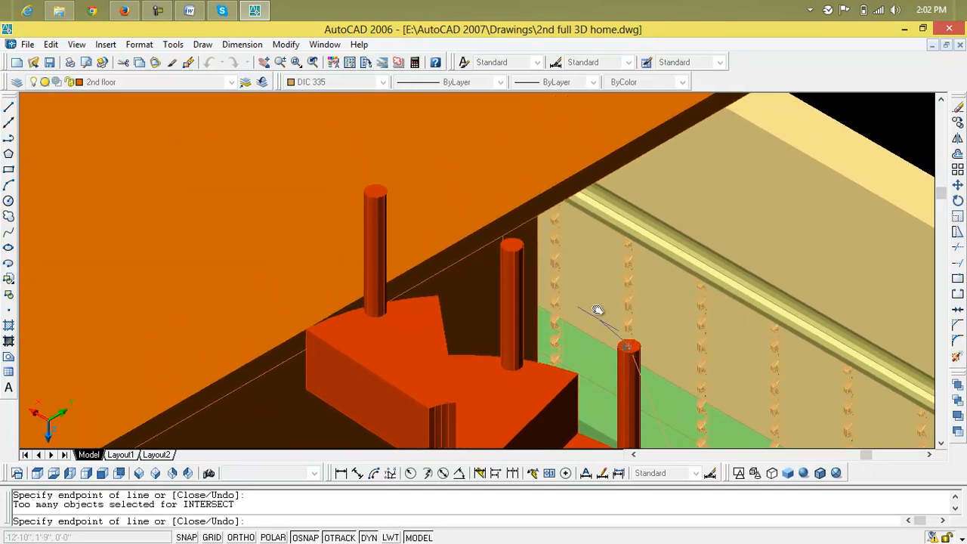
pyautogui.click(512, 248)
pyautogui.click(513, 248)
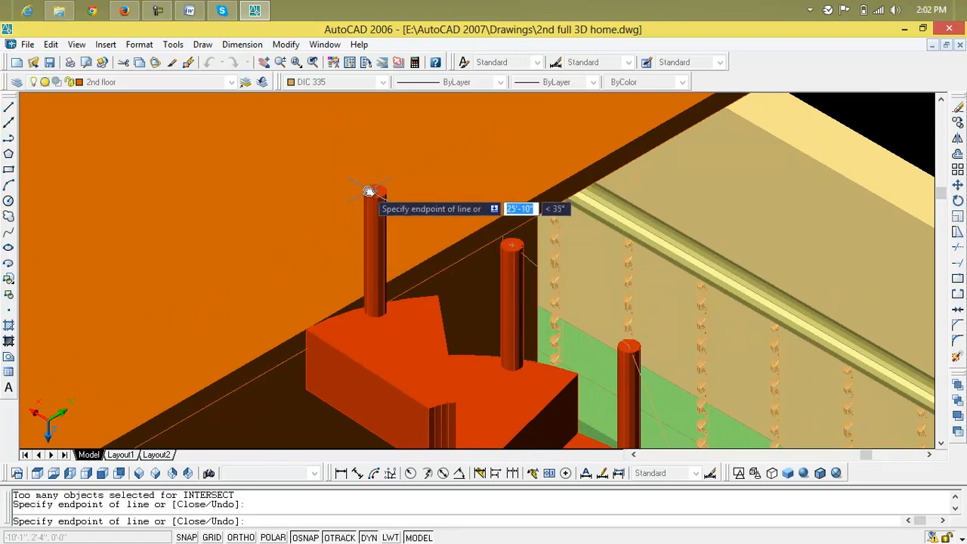
pyautogui.click(376, 190)
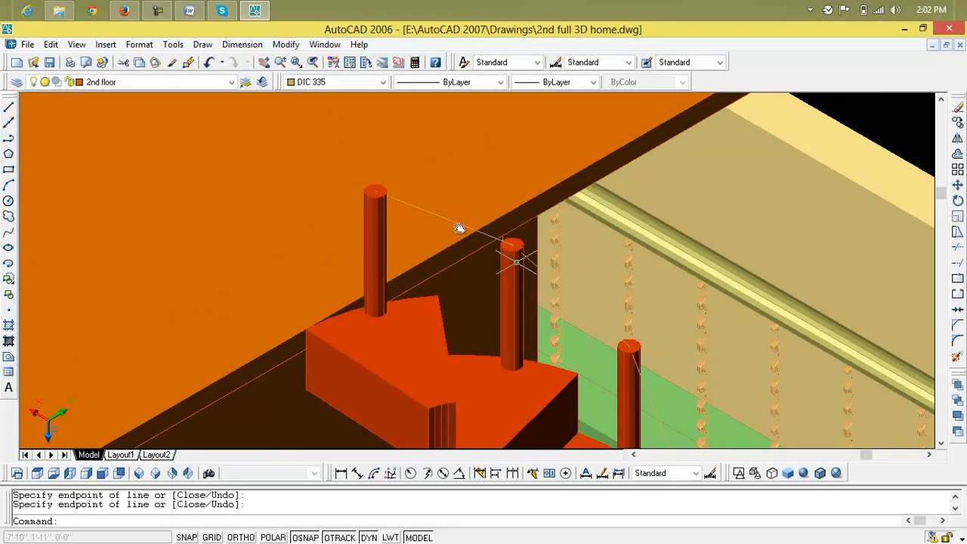
pyautogui.press('Return')
# - Examine the new handrail polyline and the staircase's lower balusters from the northeast isometric view
pyautogui.scroll(-3, 603, 213)
pyautogui.scroll(6, 486, 284)
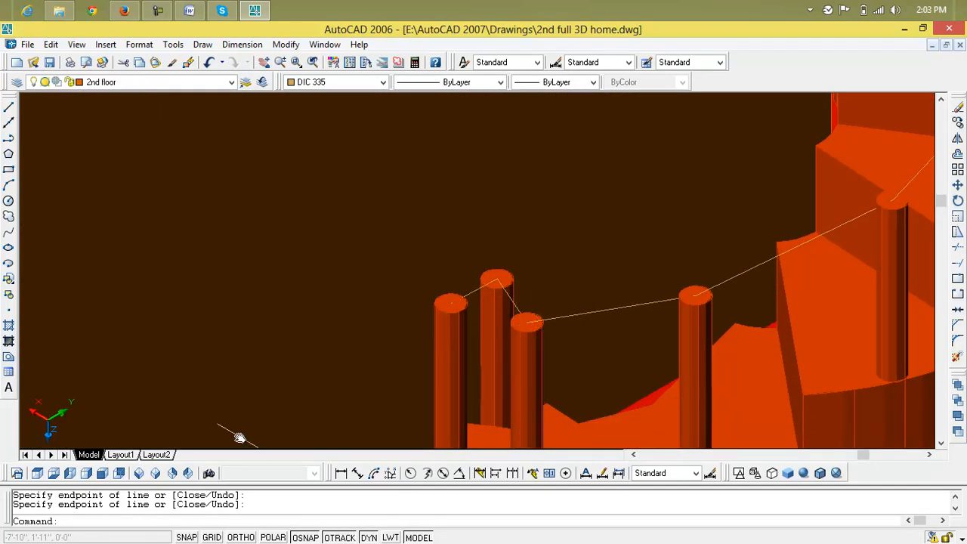
pyautogui.click(173, 473)
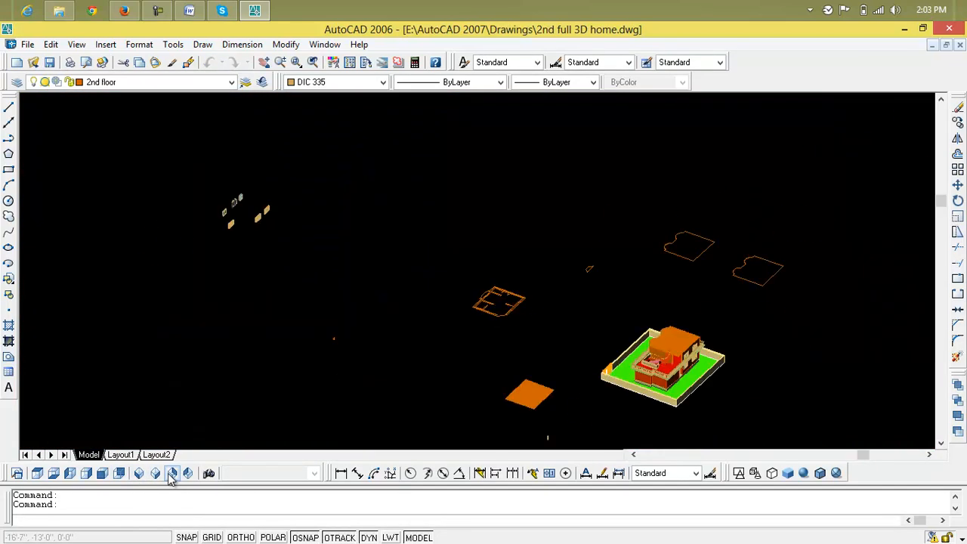
pyautogui.scroll(10, 608, 380)
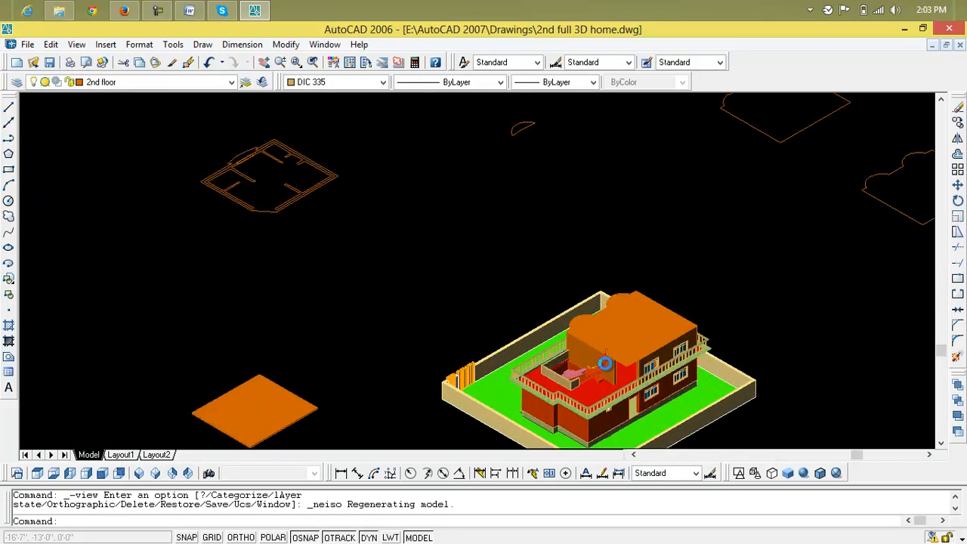
pyautogui.scroll(3, 582, 341)
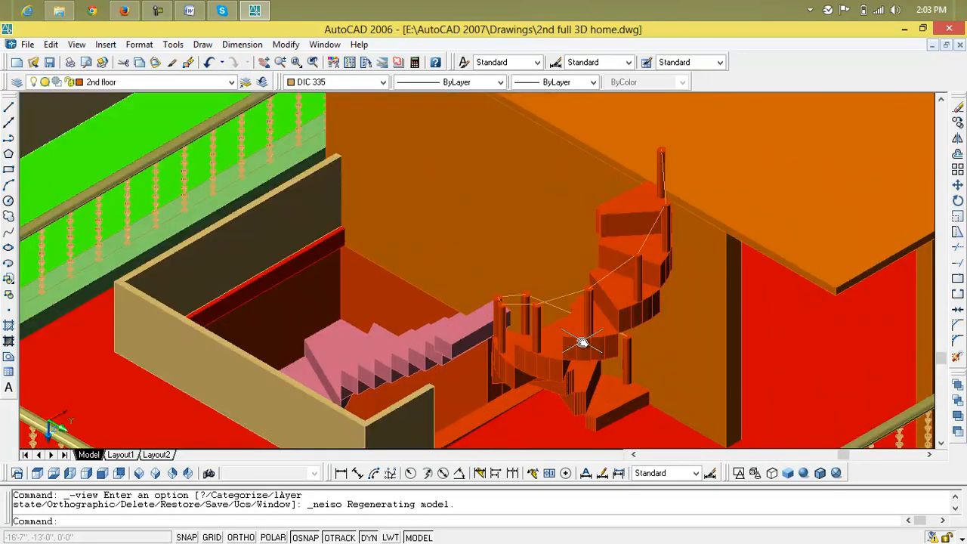
pyautogui.scroll(3, 659, 343)
pyautogui.scroll(2, 606, 337)
pyautogui.scroll(-4, 607, 338)
pyautogui.moveTo(610, 368); pyautogui.dragTo(612, 287, button='middle')
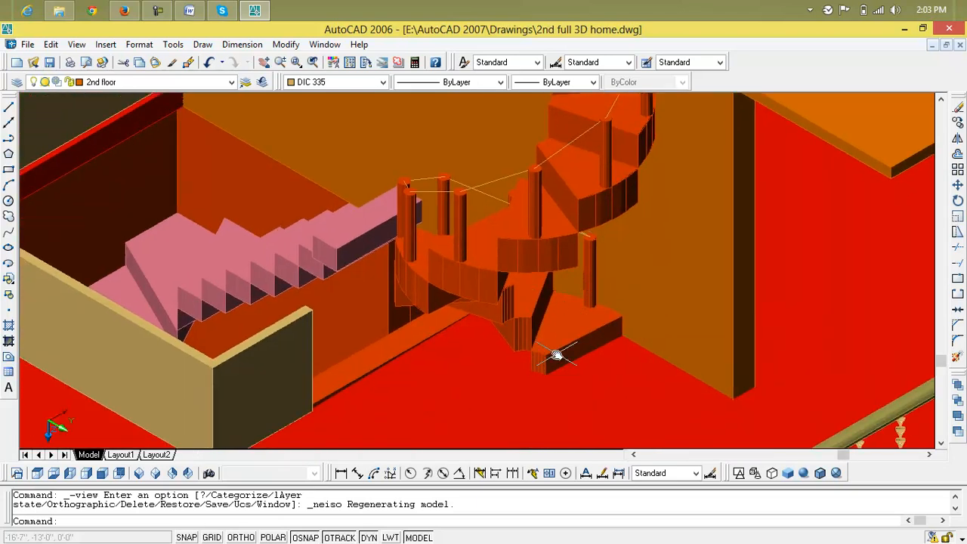
pyautogui.scroll(4, 572, 242)
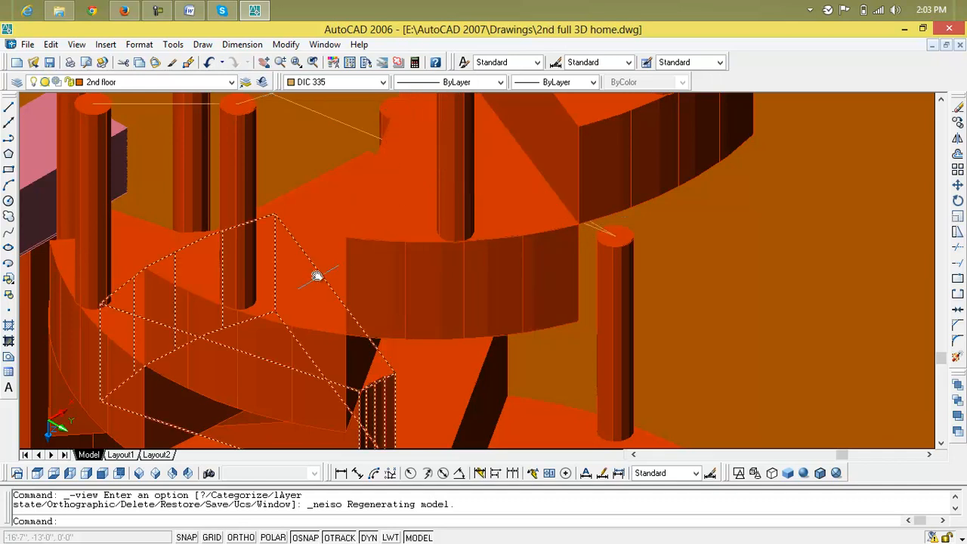
# - Compare the handrail polyline's course over the balusters in the southeast and northeast isometric views
pyautogui.click(155, 473)
pyautogui.scroll(10, 659, 203)
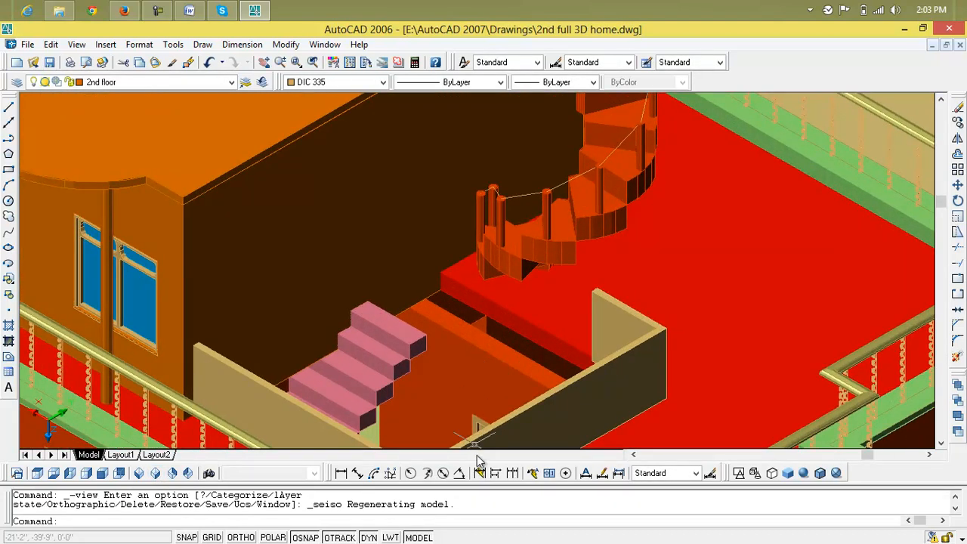
pyautogui.click(172, 473)
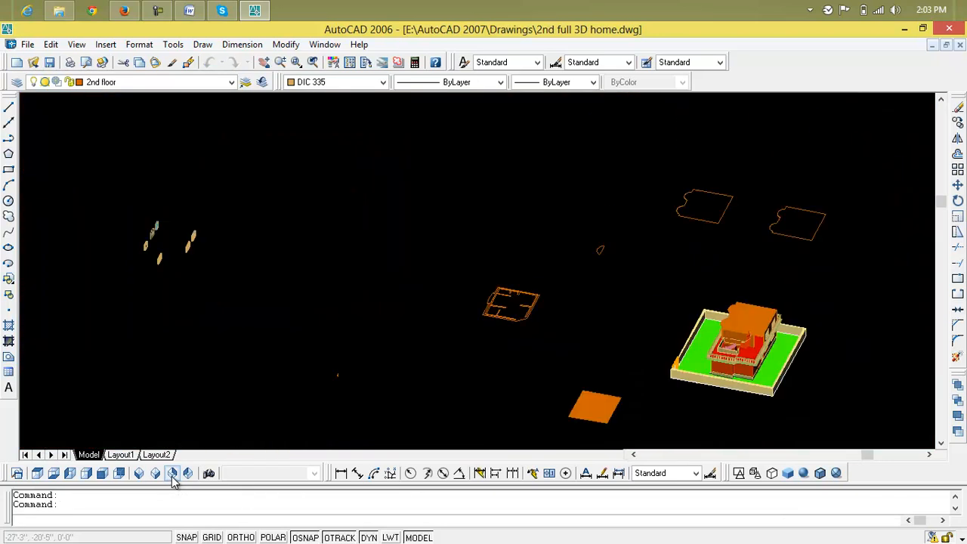
pyautogui.scroll(12, 644, 402)
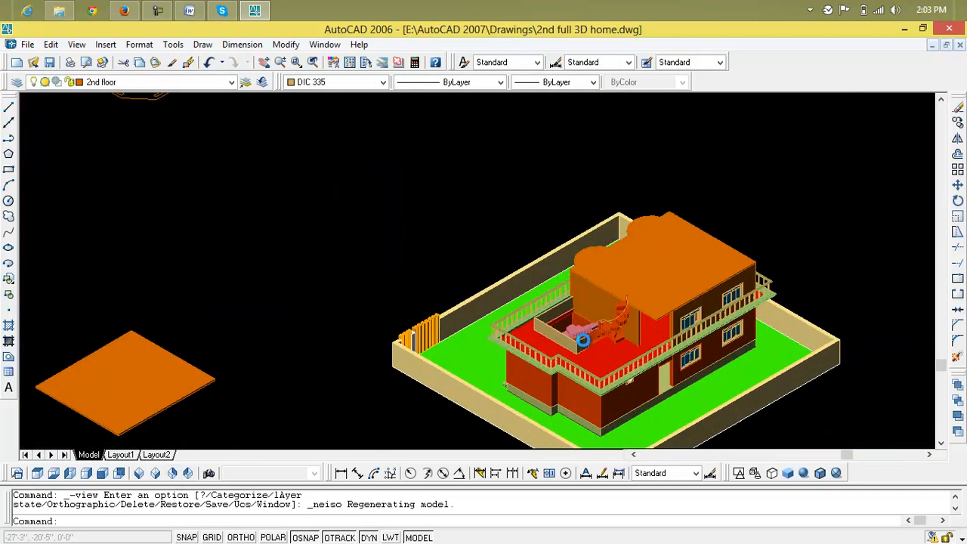
pyautogui.scroll(8, 768, 296)
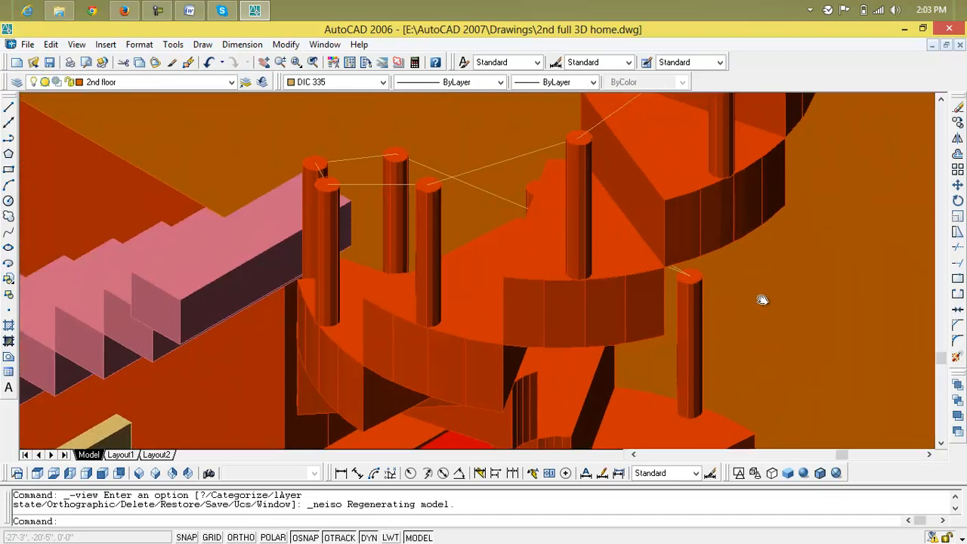
pyautogui.scroll(-5, 557, 408)
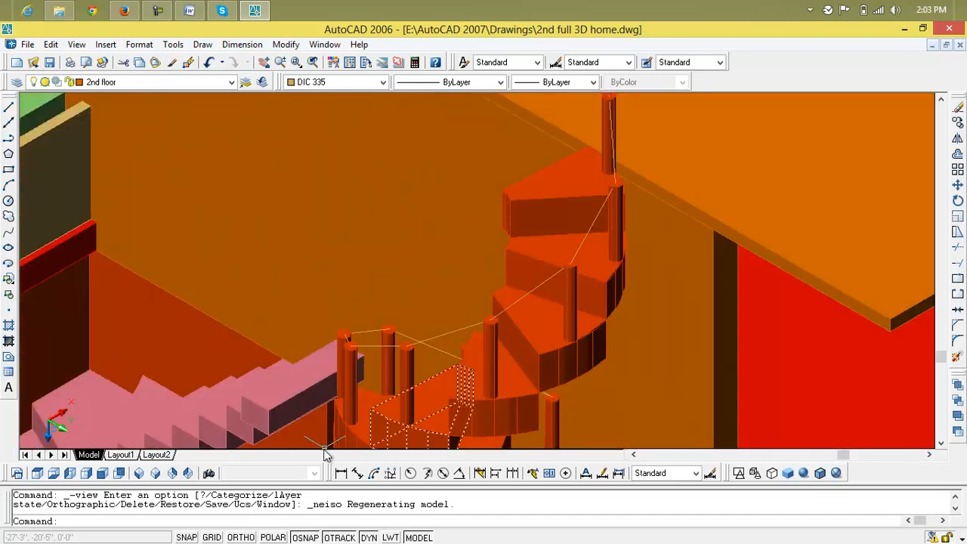
# - In the northwest isometric view, draw a small circle centred on the handrail path's end at the topmost baluster's top
pyautogui.click(189, 474)
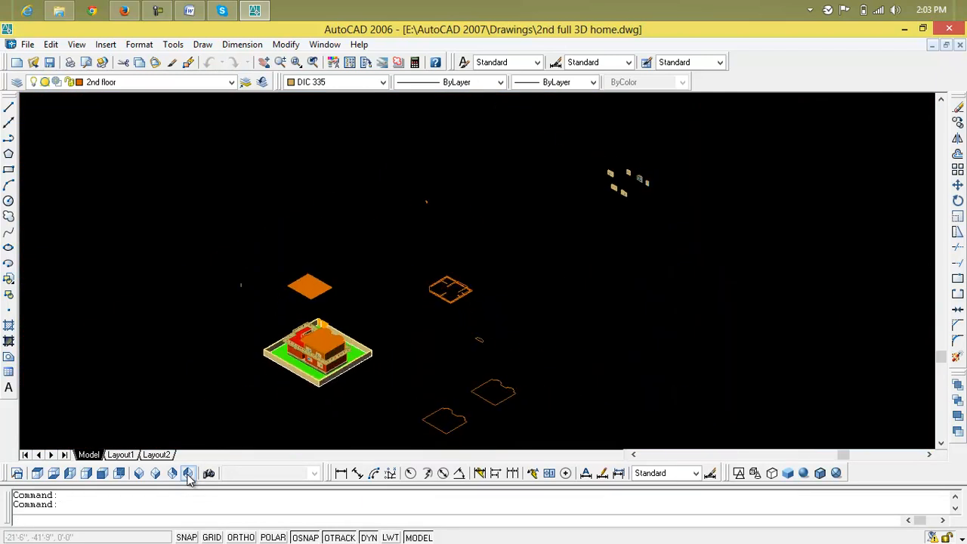
pyautogui.scroll(10, 306, 337)
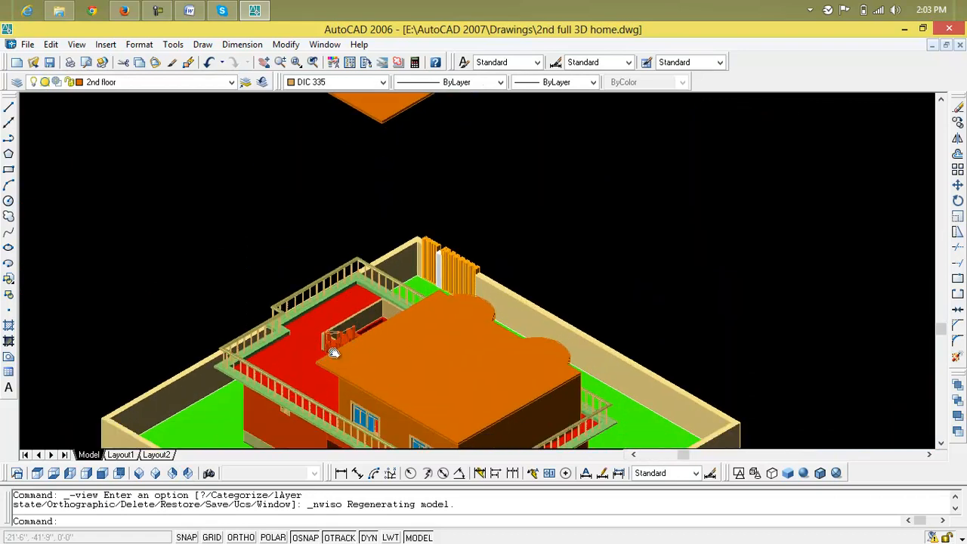
pyautogui.scroll(5, 353, 309)
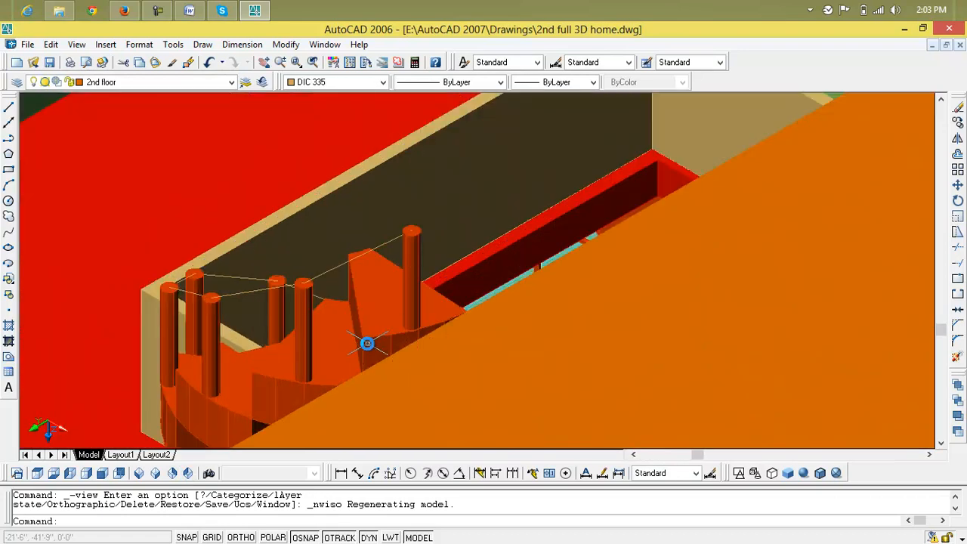
pyautogui.scroll(8, 397, 288)
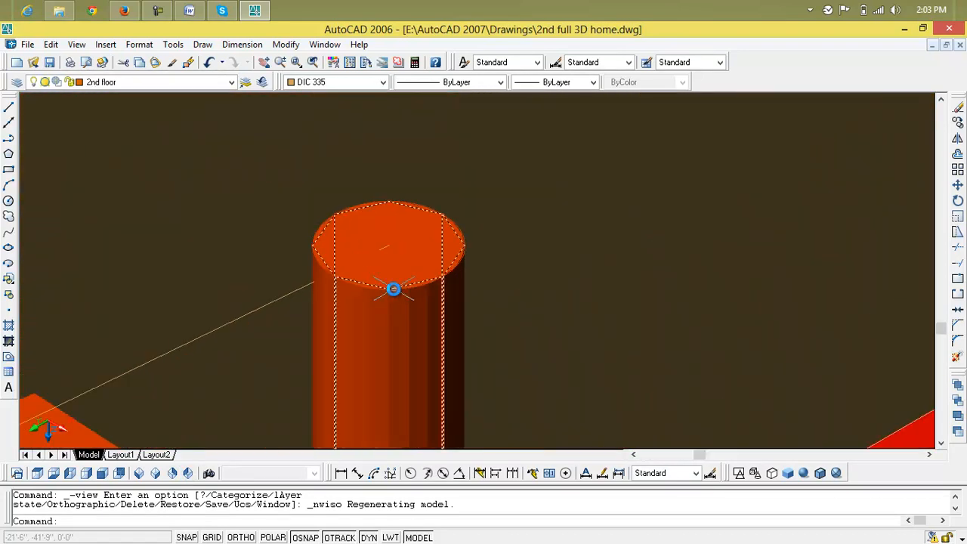
pyautogui.scroll(2, 394, 250)
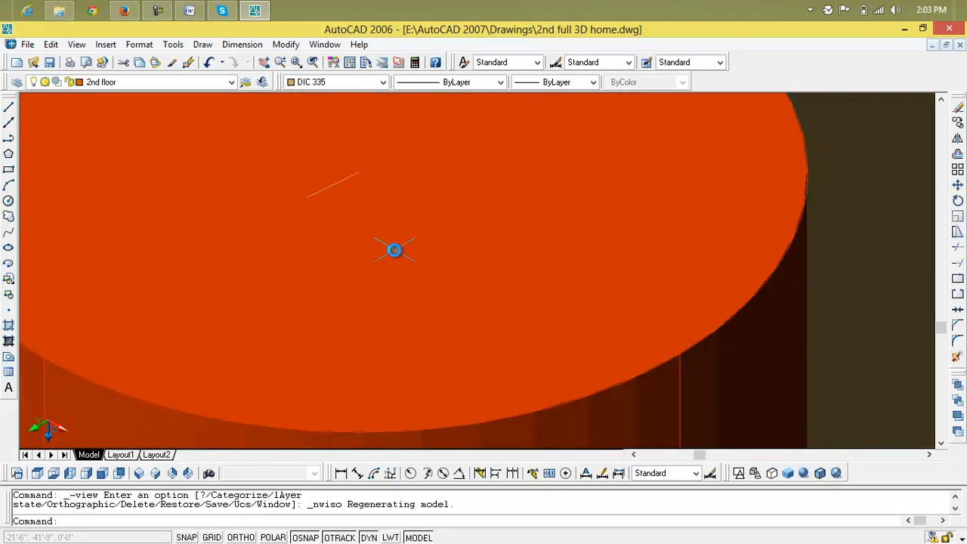
pyautogui.write('c')
pyautogui.press('Return')
pyautogui.click(358, 173)
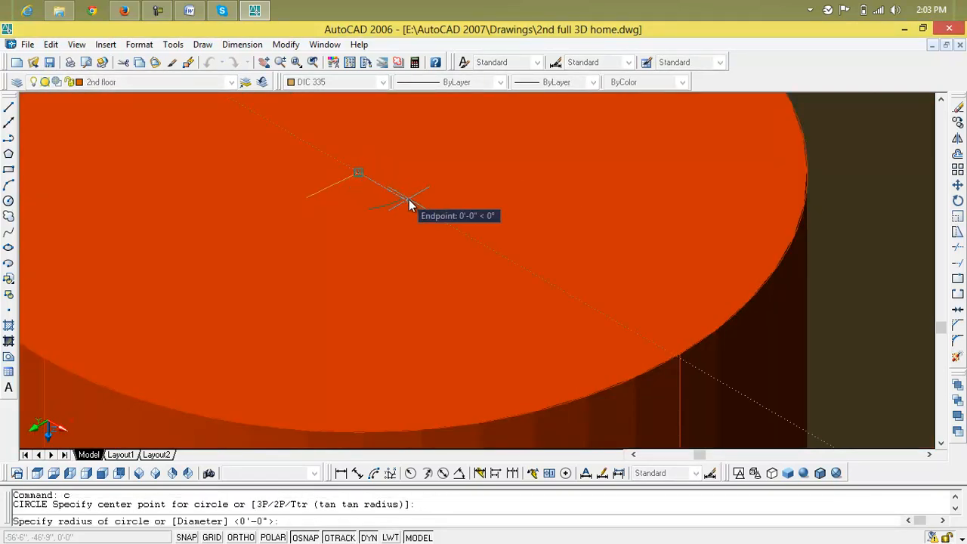
pyautogui.scroll(-2, 443, 241)
pyautogui.click(452, 242)
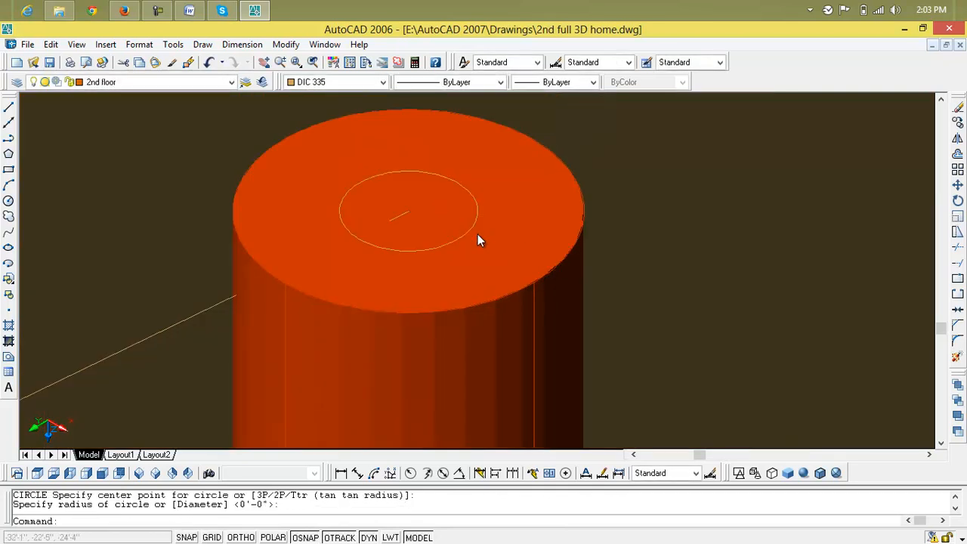
pyautogui.press('Escape')
pyautogui.press('Escape')
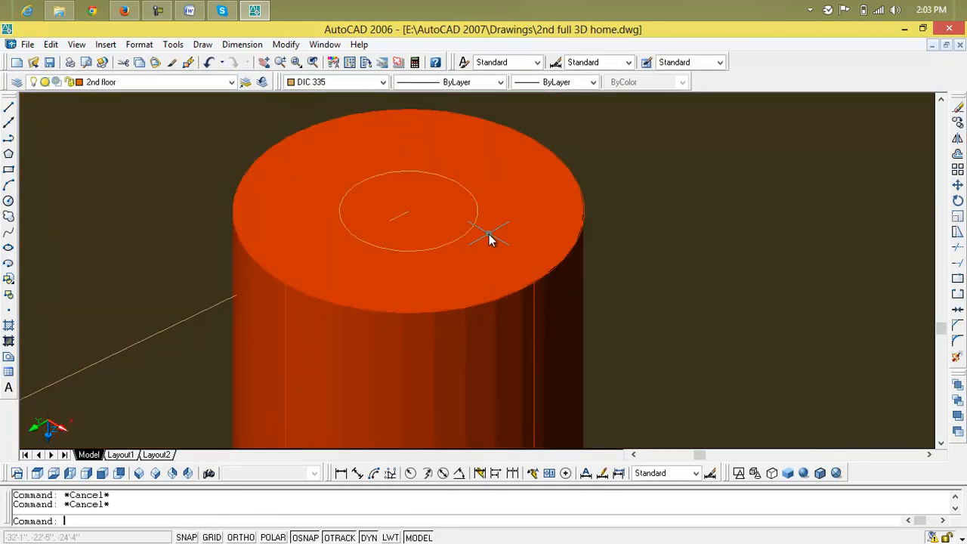
# - Rotate the circle 90 degrees in 3D about an axis through its centre so it stands upright across the handrail path
pyautogui.click(293, 46)
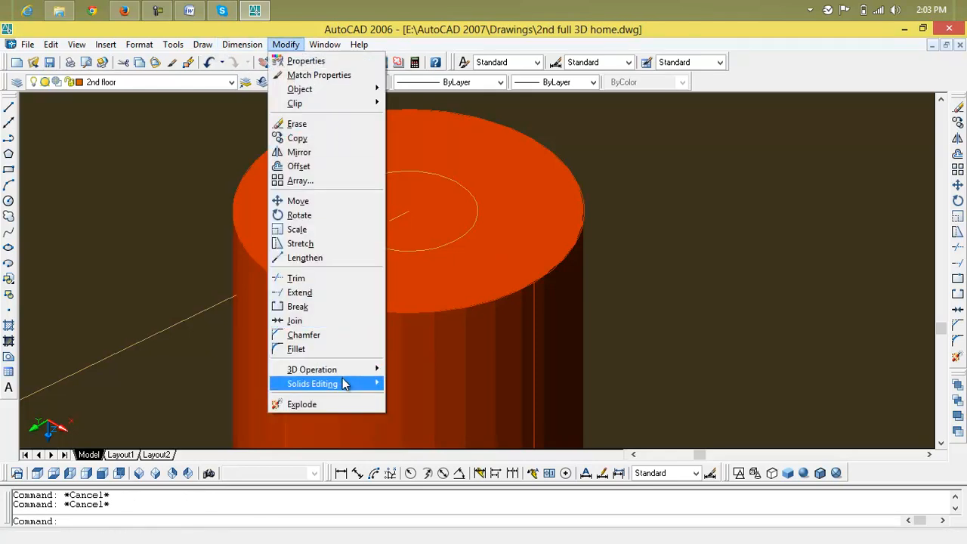
pyautogui.moveTo(343, 375)
pyautogui.click(414, 399)
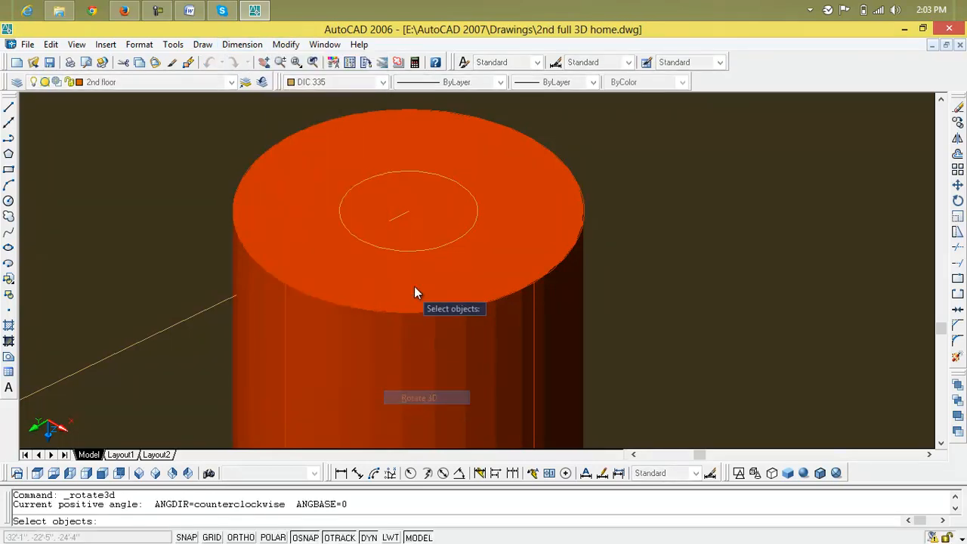
pyautogui.click(421, 251)
pyautogui.press('Return')
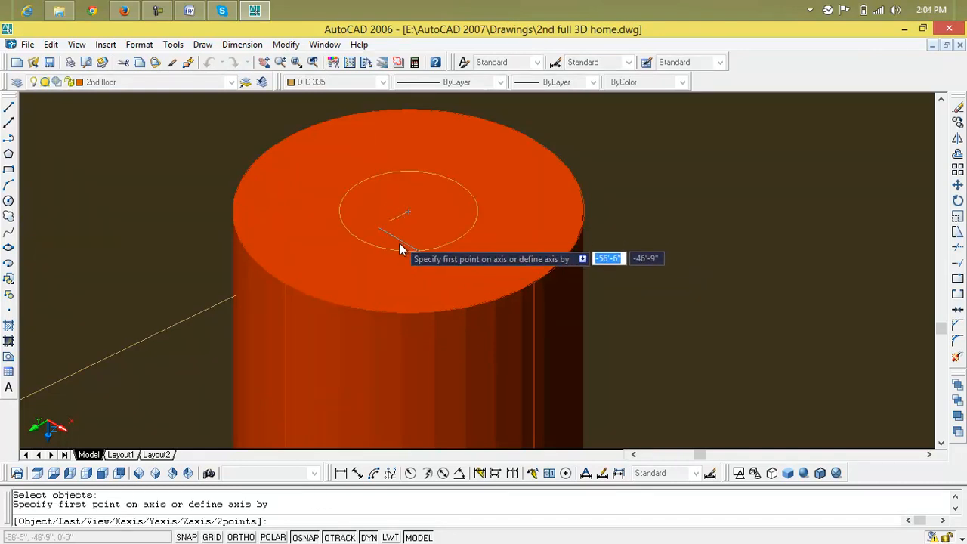
pyautogui.click(409, 213)
pyautogui.click(531, 161)
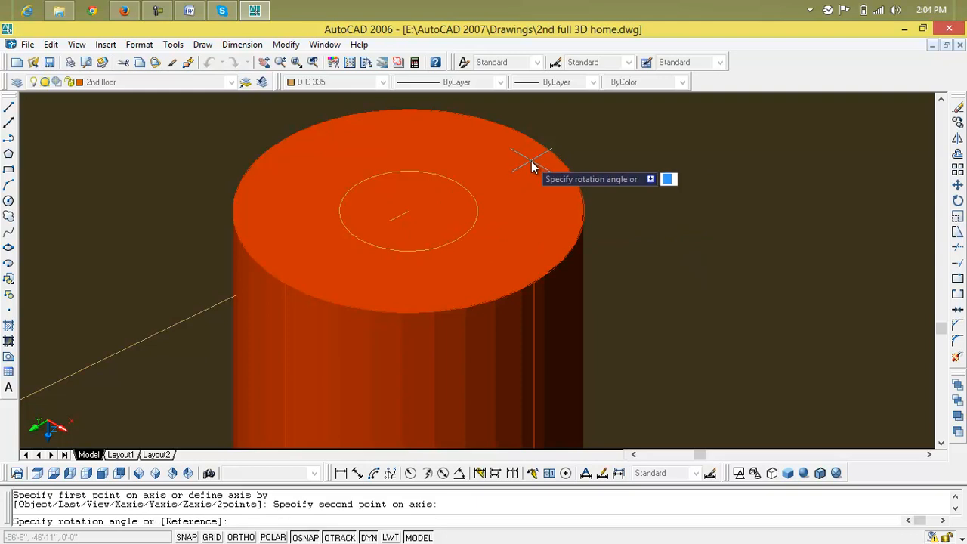
pyautogui.write('90')
pyautogui.press('Return')
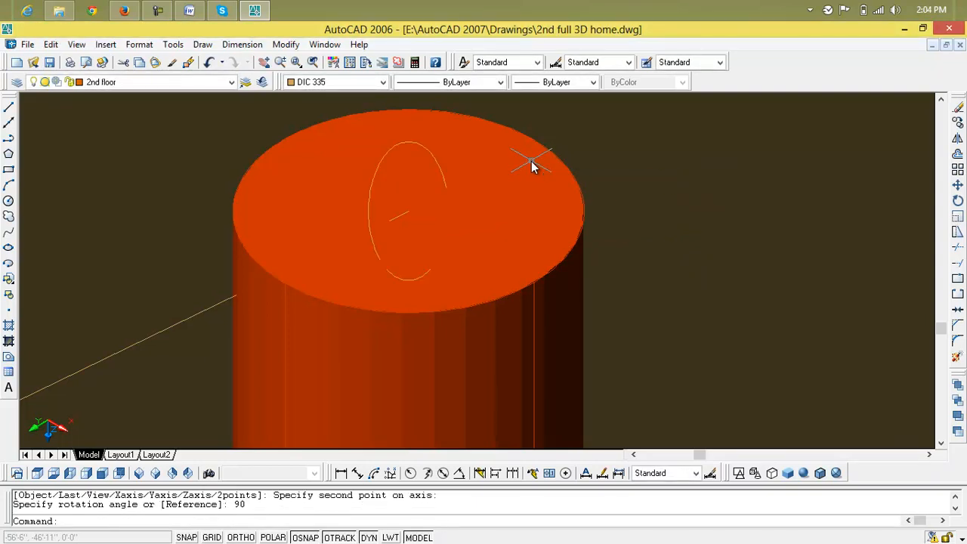
pyautogui.press('Escape')
pyautogui.press('Escape')
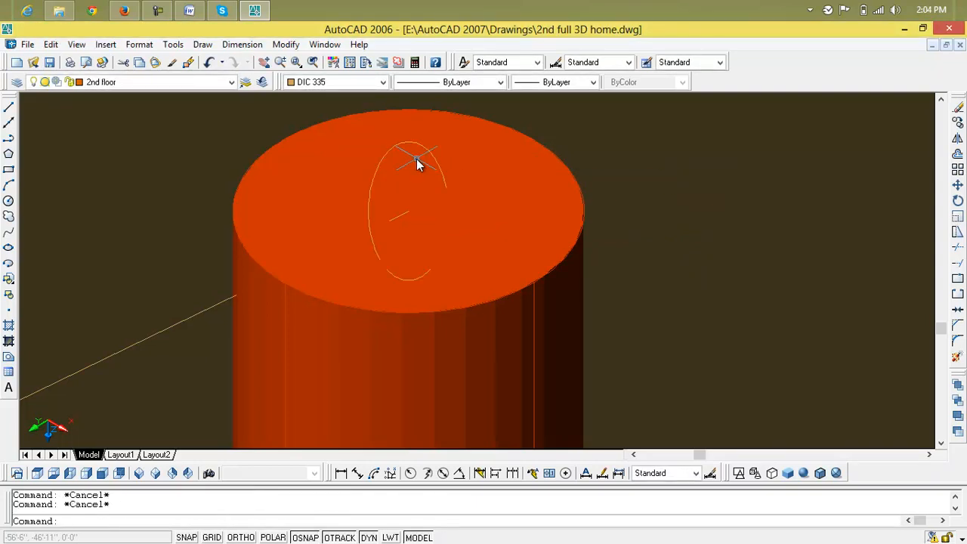
# - Extrude the upright circle along the 3D polyline over the balusters to form the solid handrail
pyautogui.write('ext')
pyautogui.press('Return')
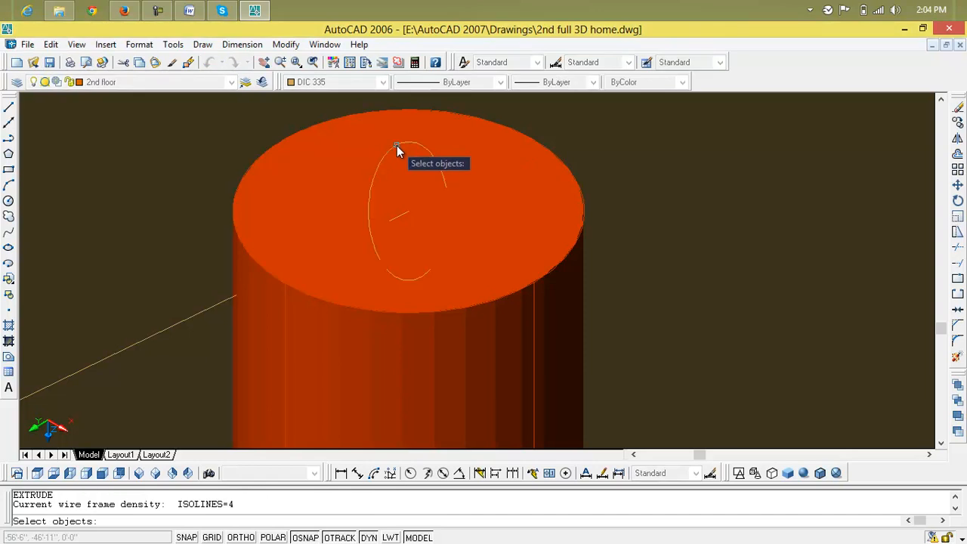
pyautogui.click(399, 148)
pyautogui.press('Return')
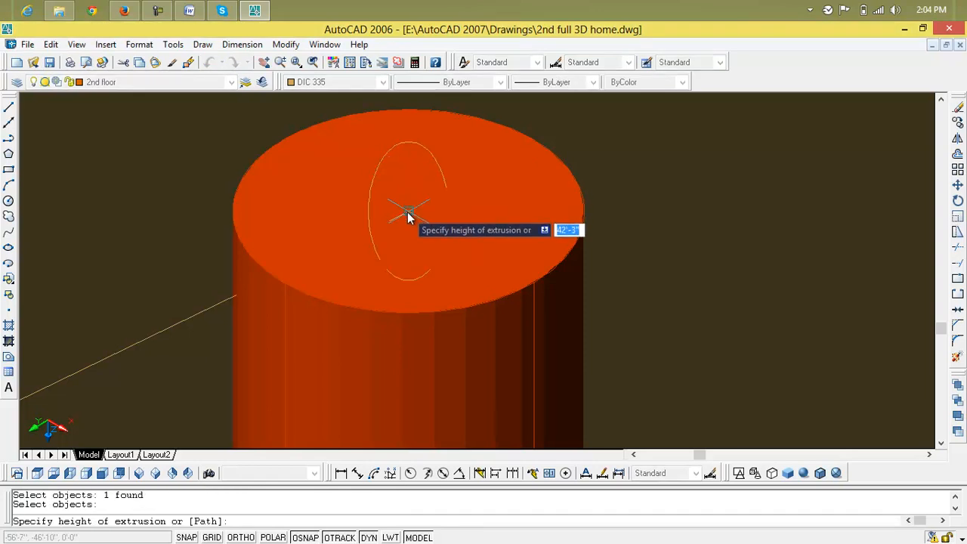
pyautogui.write('p')
pyautogui.press('Return')
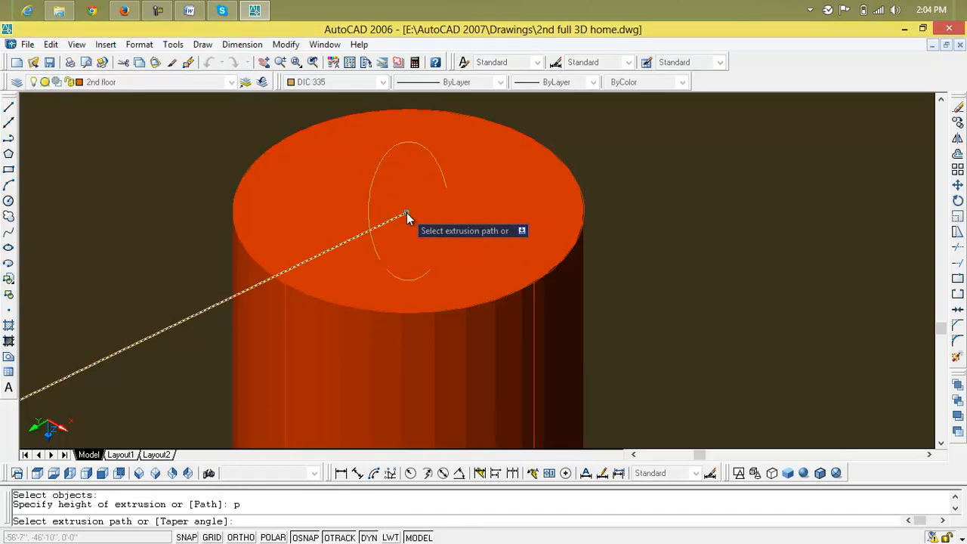
pyautogui.click(403, 215)
pyautogui.scroll(-3, 412, 215)
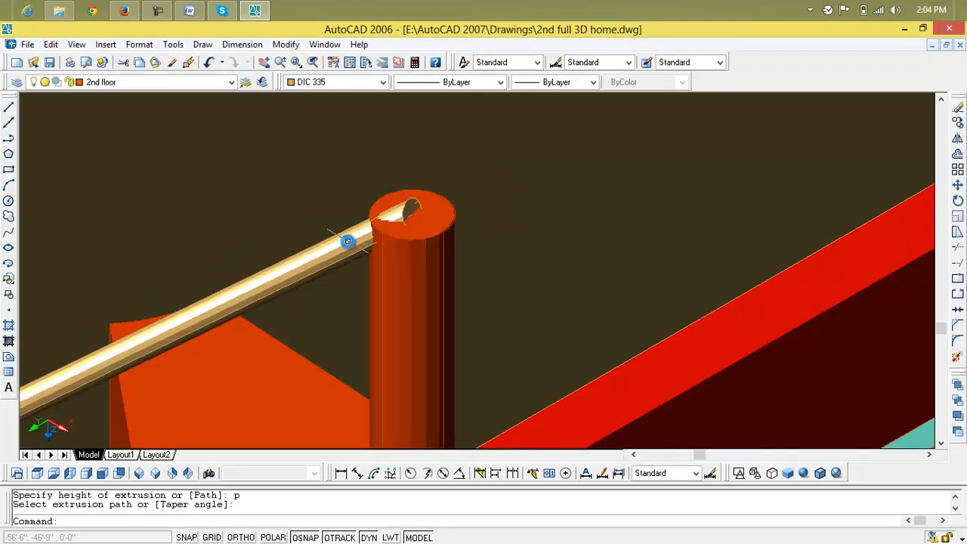
pyautogui.scroll(-5, 341, 251)
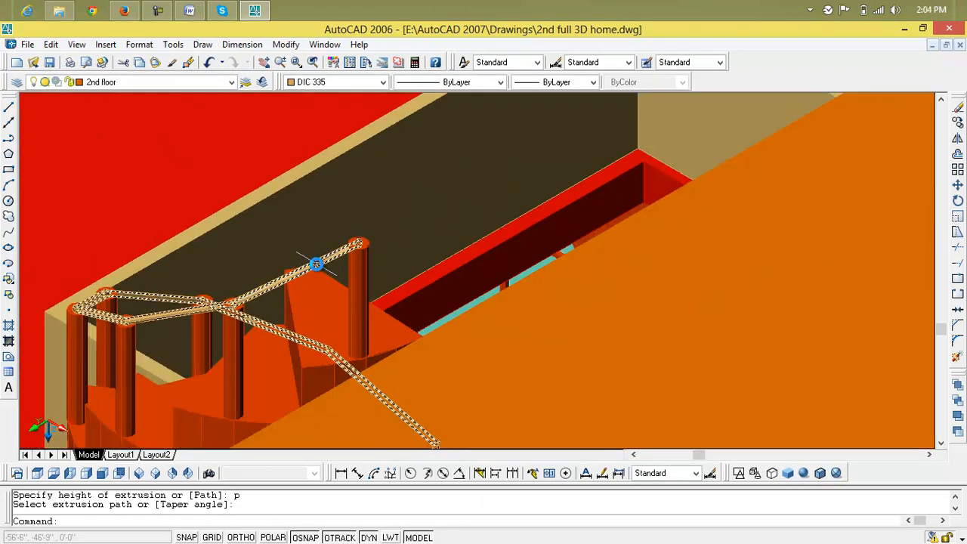
# - Set the extruded handrail's color to ByLayer
pyautogui.click(316, 264)
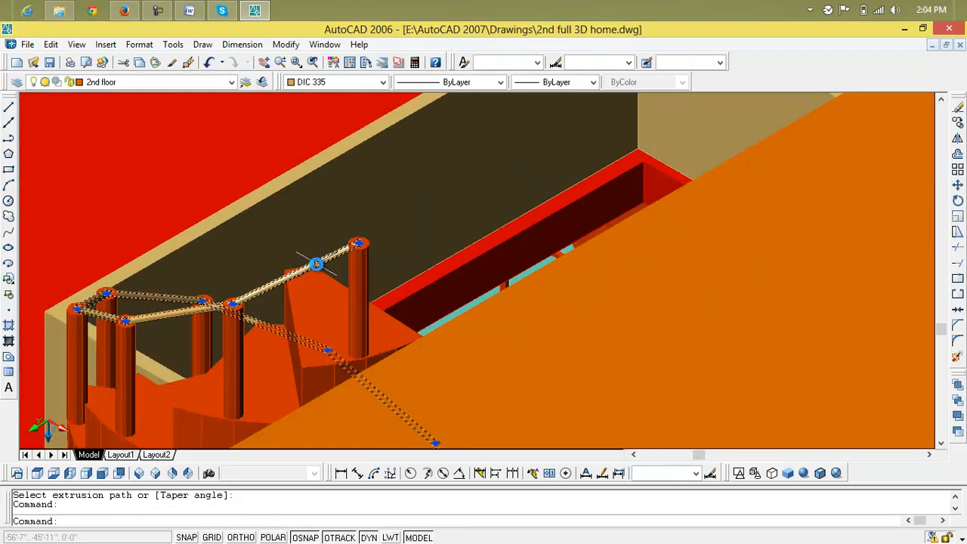
pyautogui.click(382, 82)
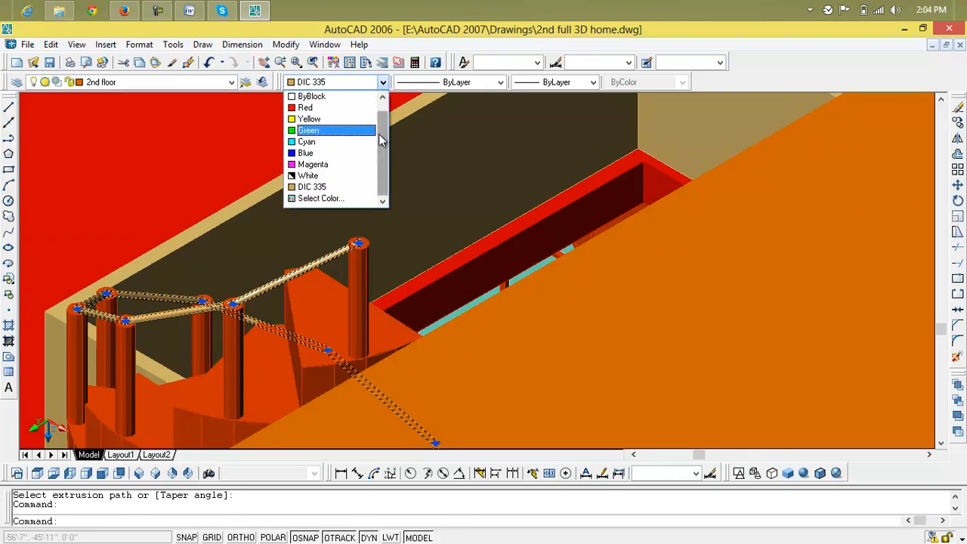
pyautogui.scroll(1, 381, 140)
pyautogui.click(356, 98)
pyautogui.press('Escape')
pyautogui.press('Escape')
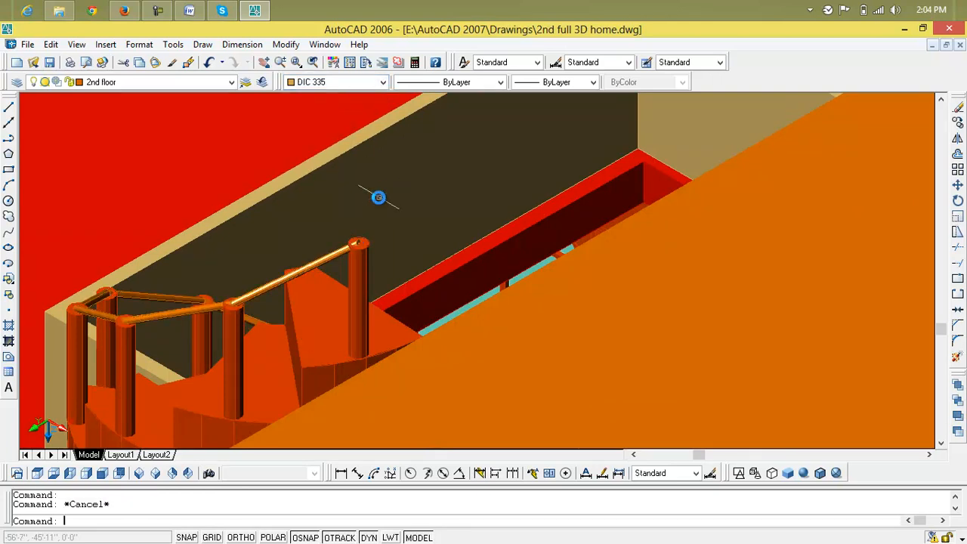
# - Examine the house and the staircase handrail from the southwest and northeast isometric views
pyautogui.click(140, 474)
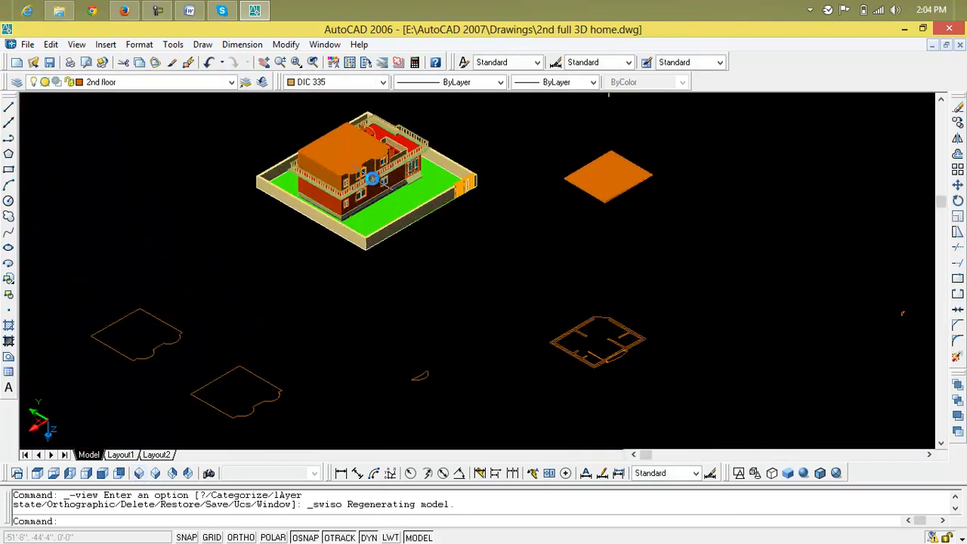
pyautogui.scroll(6, 398, 167)
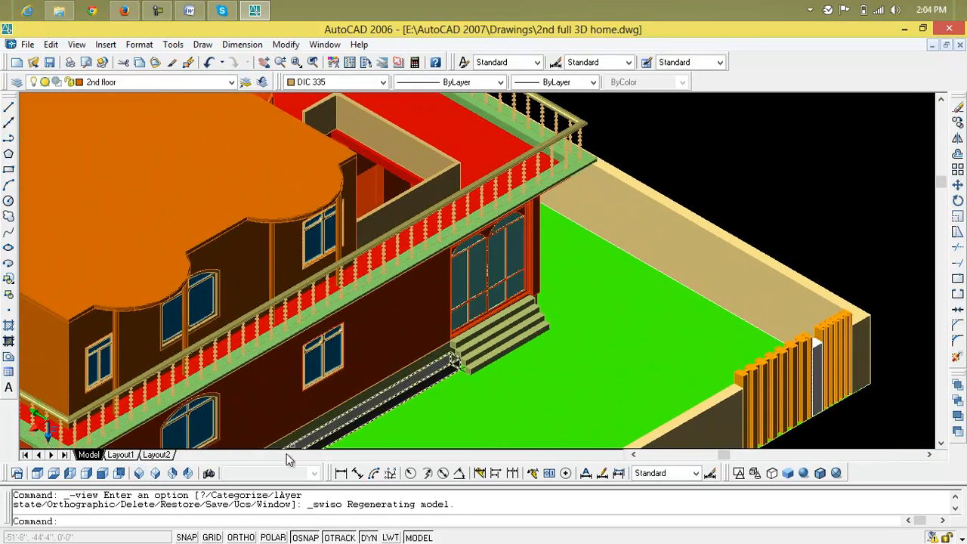
pyautogui.click(172, 474)
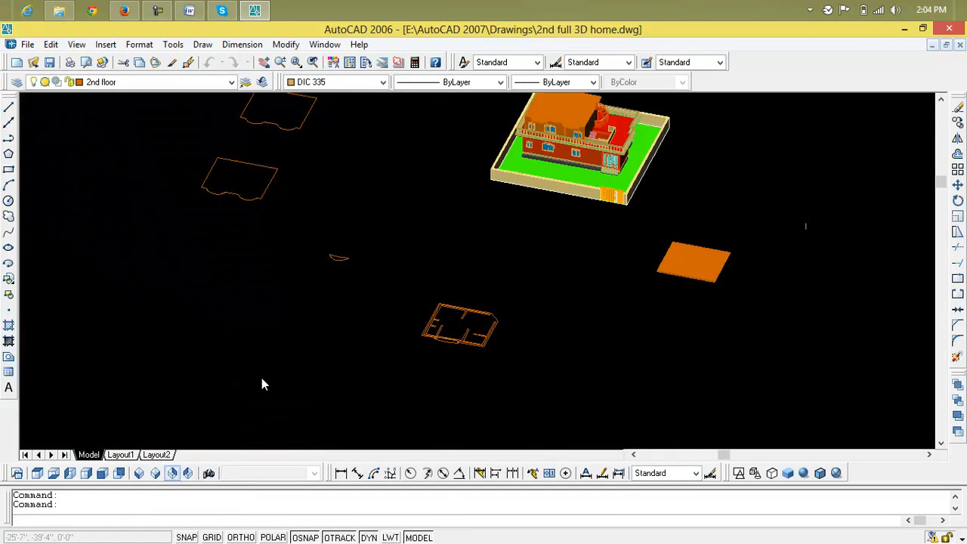
pyautogui.scroll(10, 600, 368)
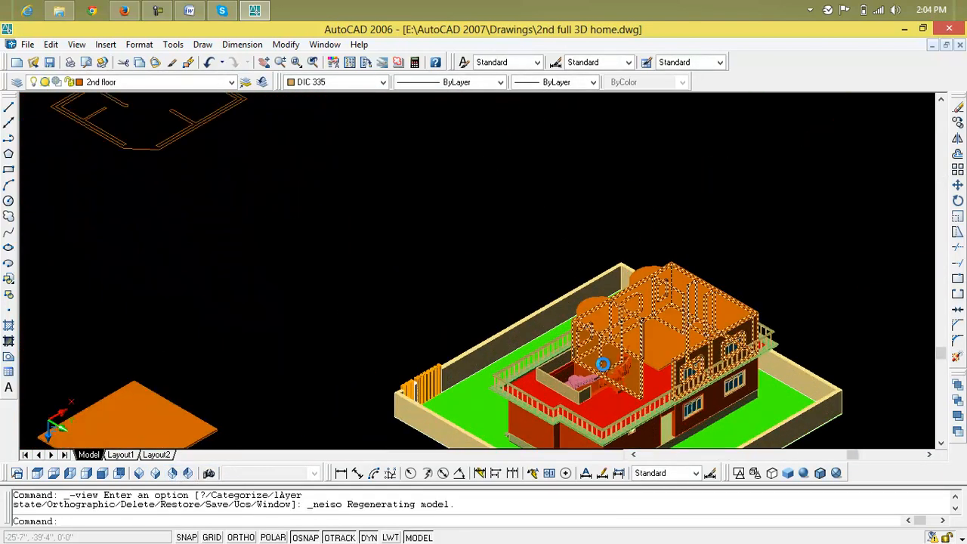
pyautogui.scroll(3, 614, 270)
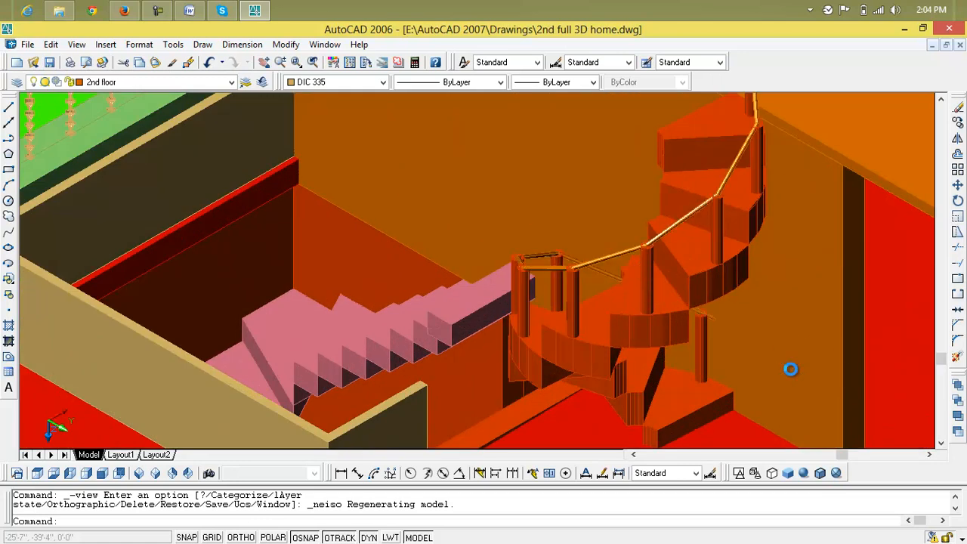
pyautogui.scroll(-5, 791, 368)
pyautogui.scroll(3, 669, 284)
pyautogui.moveTo(689, 279); pyautogui.dragTo(595, 313, button='middle')
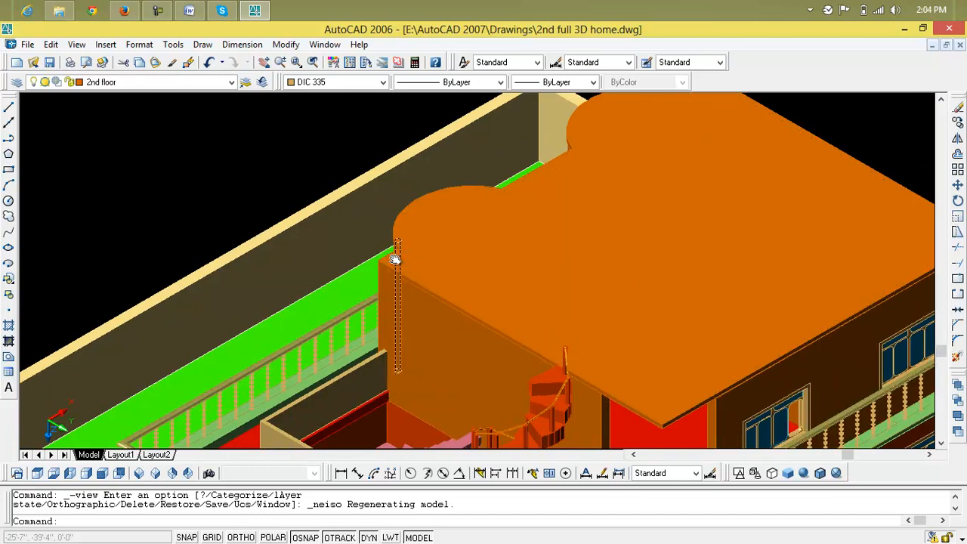
# - Draw a rectangle over the second floor's flat roof, from its corner beside the staircase wall to the diagonally opposite corner
pyautogui.write('rec')
pyautogui.press('Return')
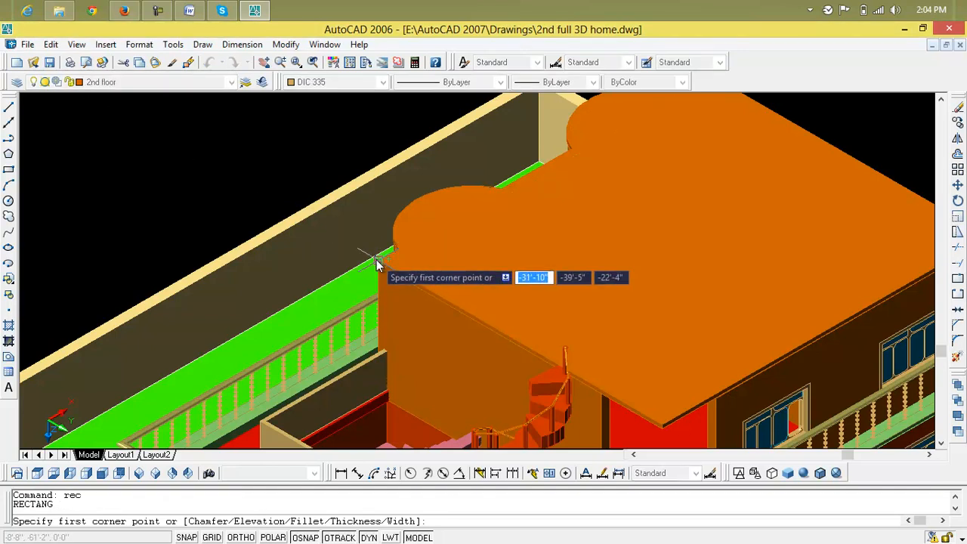
pyautogui.scroll(2, 380, 266)
pyautogui.click(380, 266)
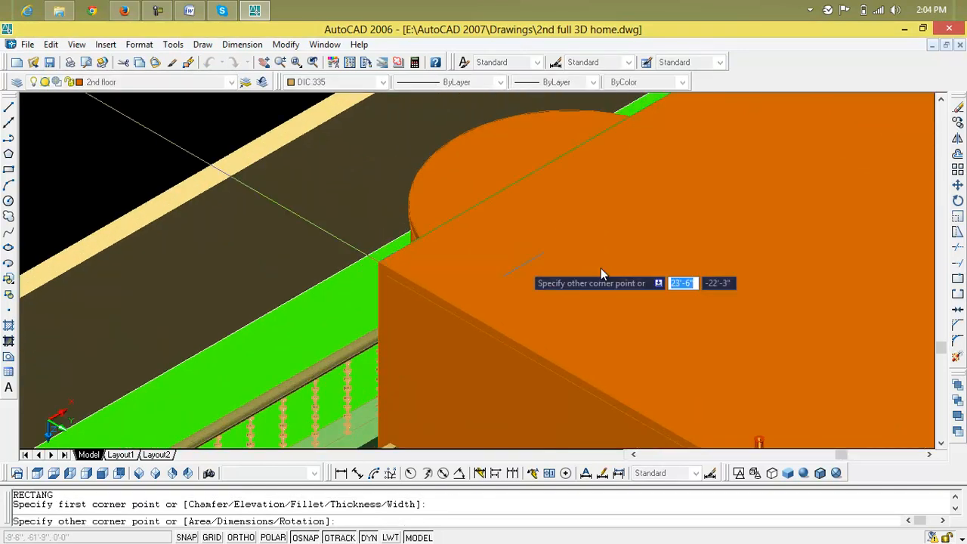
pyautogui.scroll(-5, 845, 283)
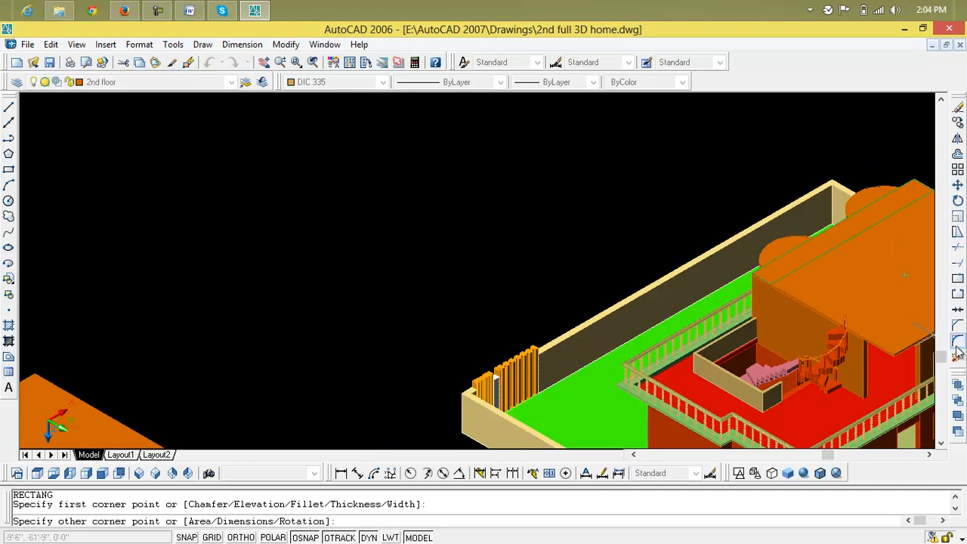
pyautogui.moveTo(915, 319); pyautogui.dragTo(600, 316, button='middle')
pyautogui.scroll(5, 725, 249)
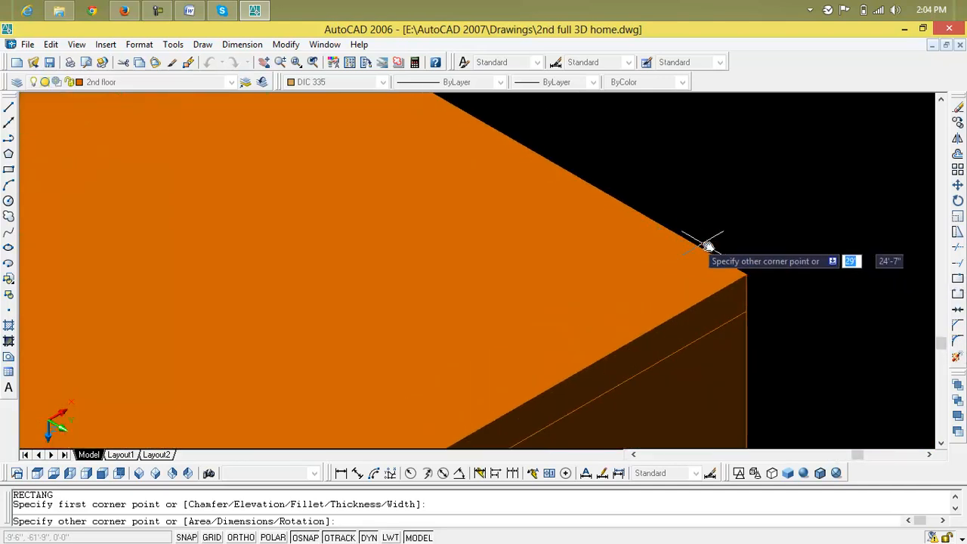
pyautogui.click(744, 276)
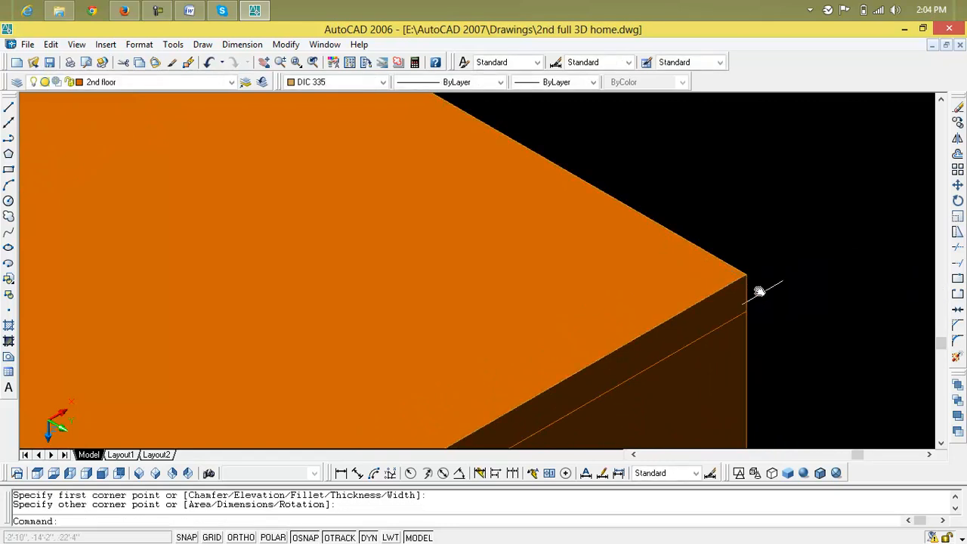
pyautogui.scroll(-2, 761, 306)
pyautogui.scroll(-4, 763, 307)
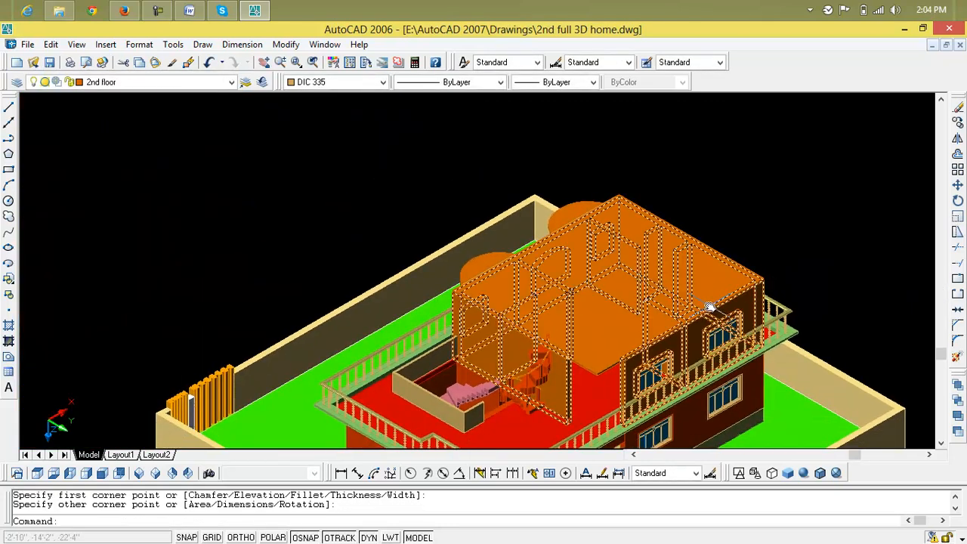
pyautogui.press('Escape')
pyautogui.press('Escape')
pyautogui.write('m')
pyautogui.press('Return')
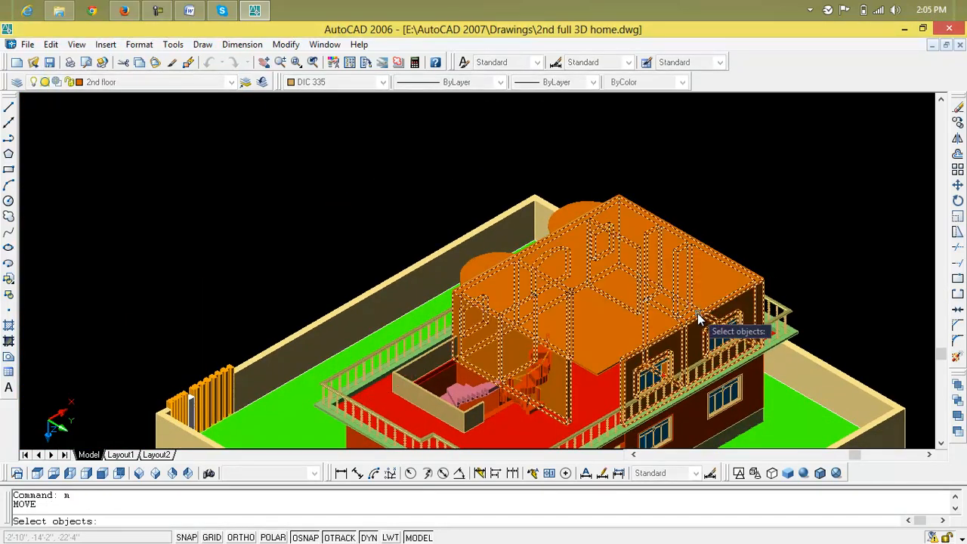
pyautogui.click(601, 379)
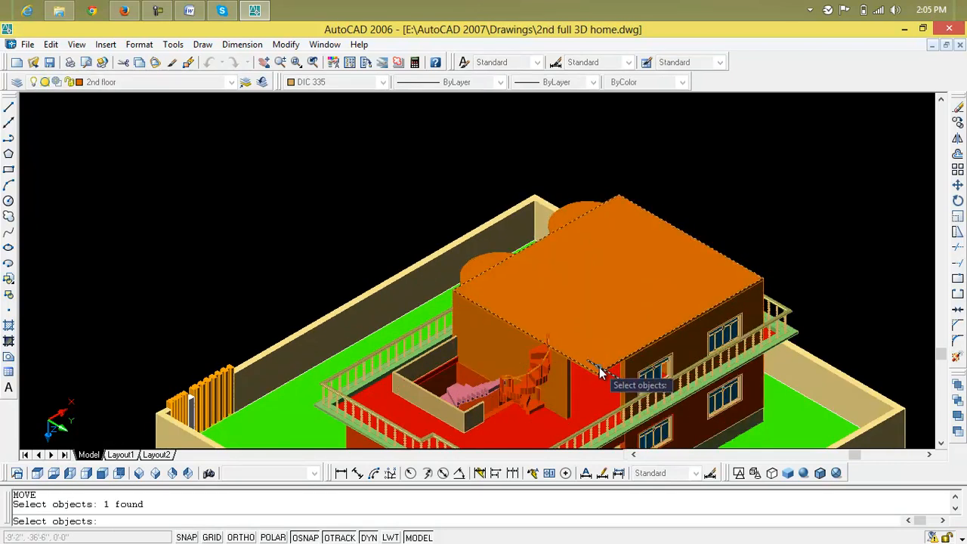
pyautogui.press('Return')
pyautogui.click(599, 368)
pyautogui.scroll(-2, 599, 369)
pyautogui.scroll(-2, 599, 369)
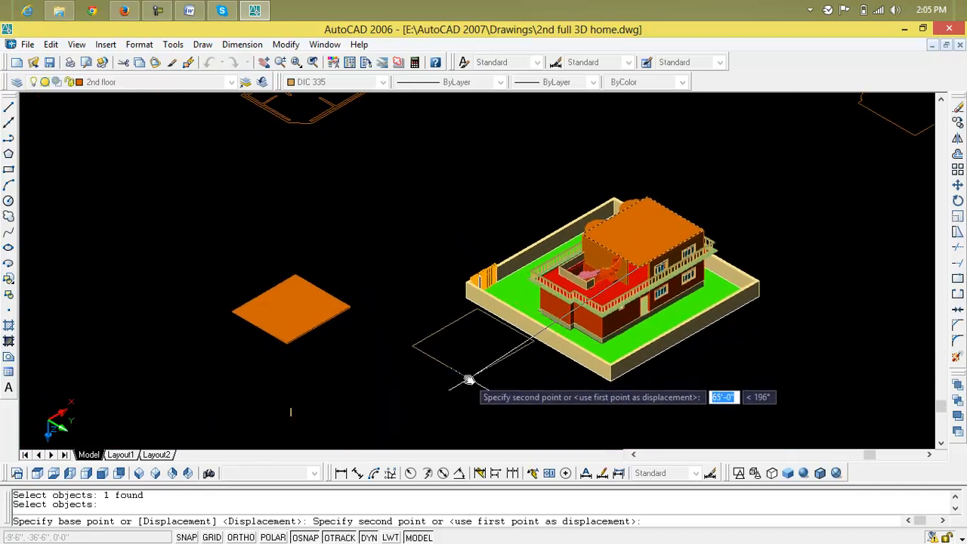
pyautogui.press('Escape')
pyautogui.press('Escape')
# - Draw a marker line from the top stair step's corner at the roof edge inward across the roof
pyautogui.scroll(6, 574, 287)
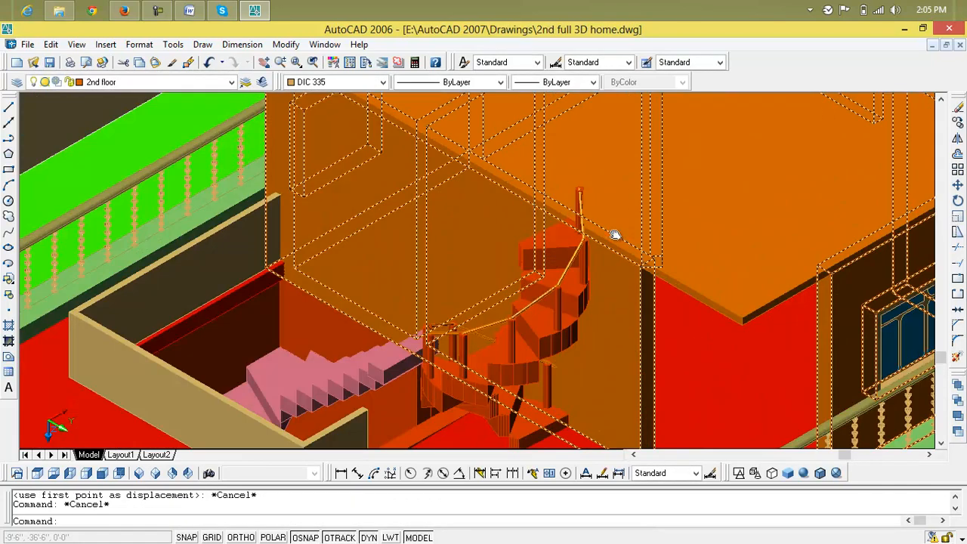
pyautogui.scroll(6, 592, 257)
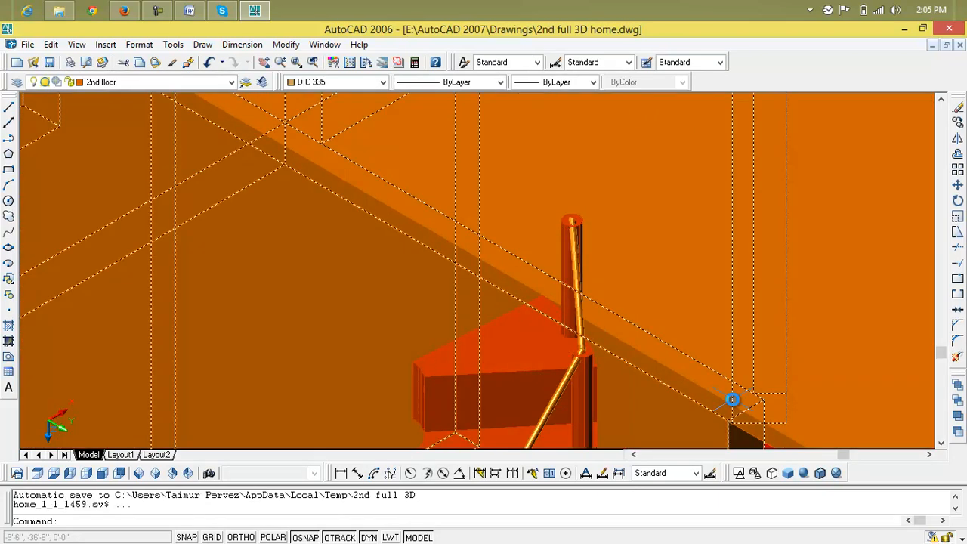
pyautogui.moveTo(734, 397); pyautogui.dragTo(736, 375, button='middle')
pyautogui.press('Escape')
pyautogui.press('Escape')
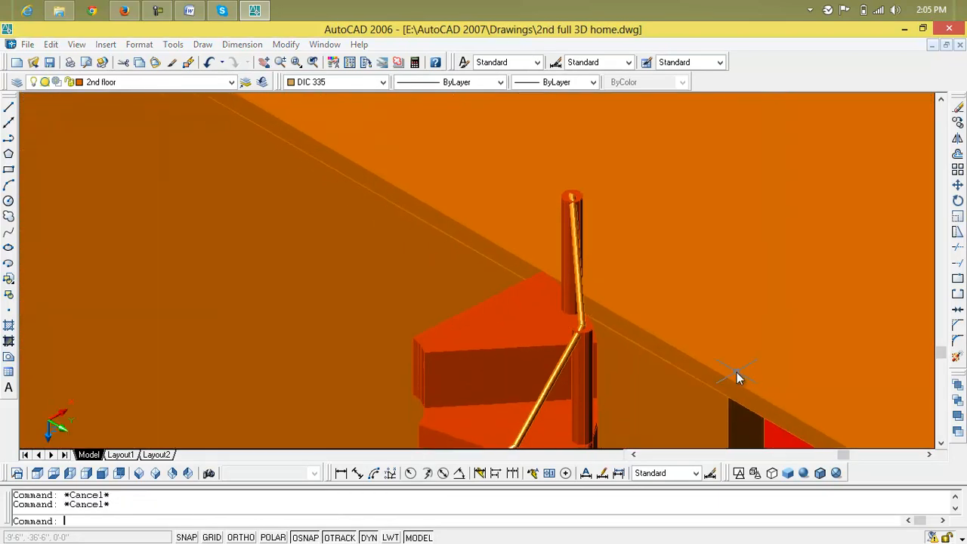
pyautogui.write('l')
pyautogui.press('Return')
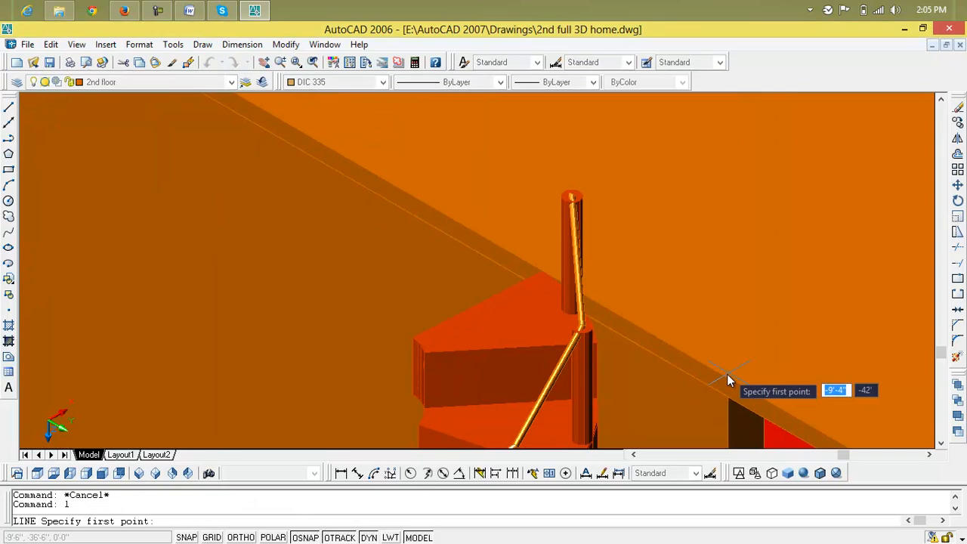
pyautogui.click(543, 272)
pyautogui.click(687, 235)
pyautogui.press('Escape')
pyautogui.press('Escape')
pyautogui.scroll(-2, 629, 306)
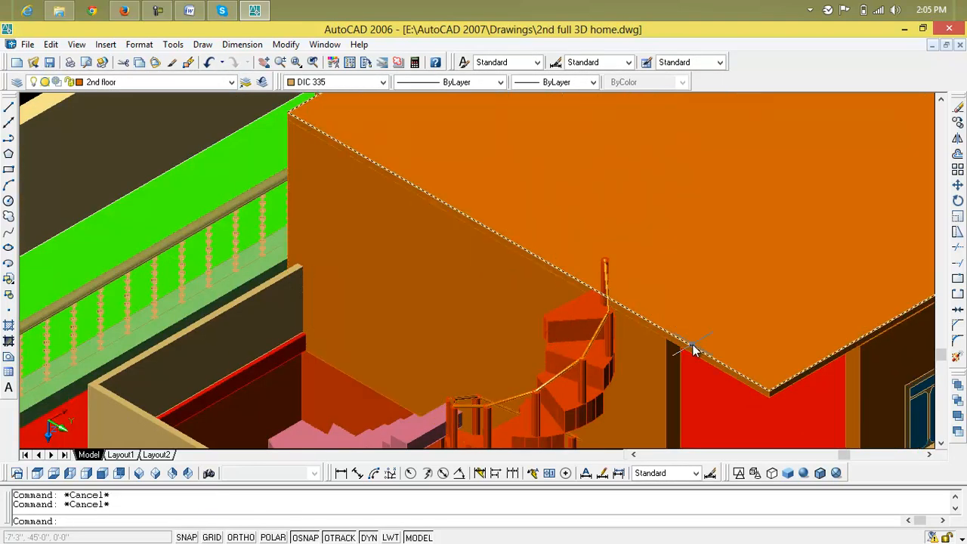
pyautogui.write('rec')
pyautogui.press('Return')
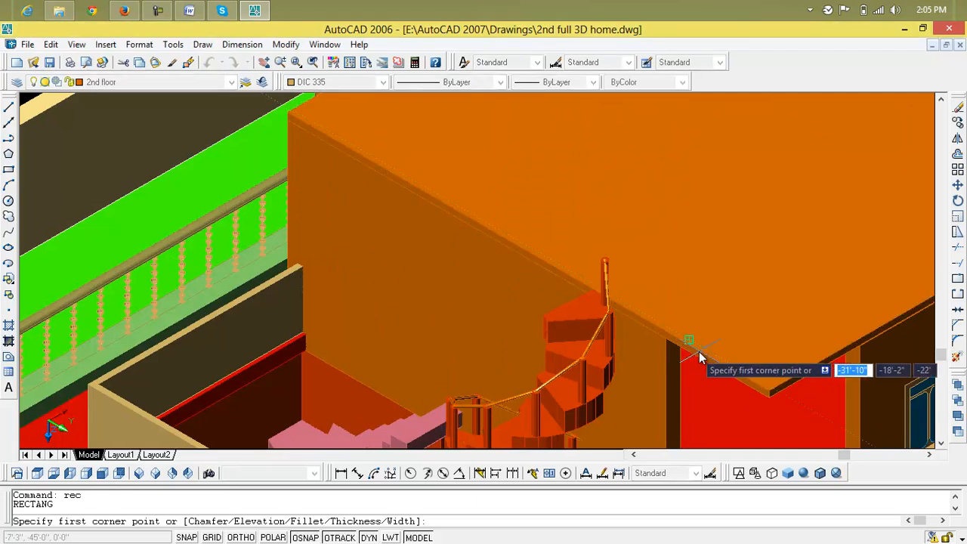
pyautogui.press('Escape')
pyautogui.press('Escape')
pyautogui.press('Escape')
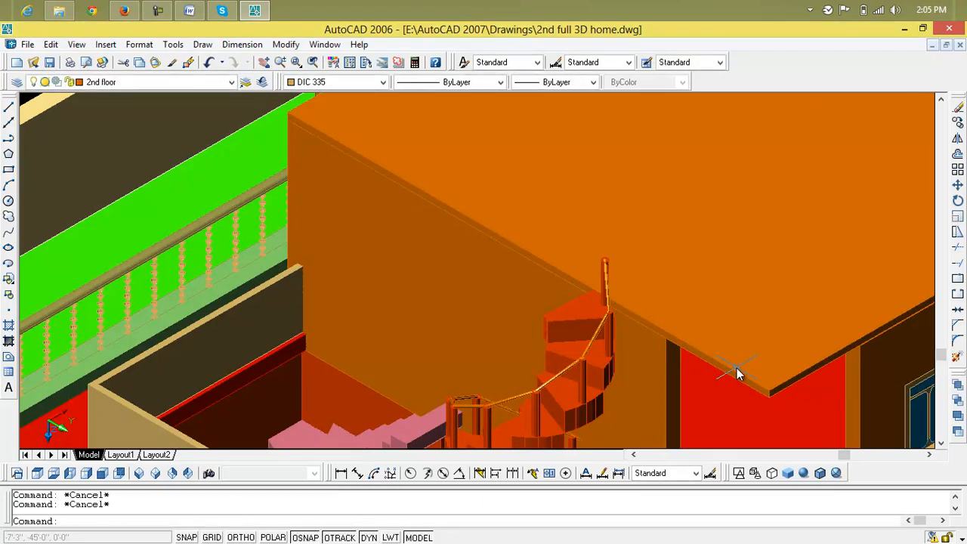
# - Move the roof outline and the marker line together off the house into the empty space in front of the boundary wall
pyautogui.write('m')
pyautogui.press('Return')
pyautogui.click(728, 374)
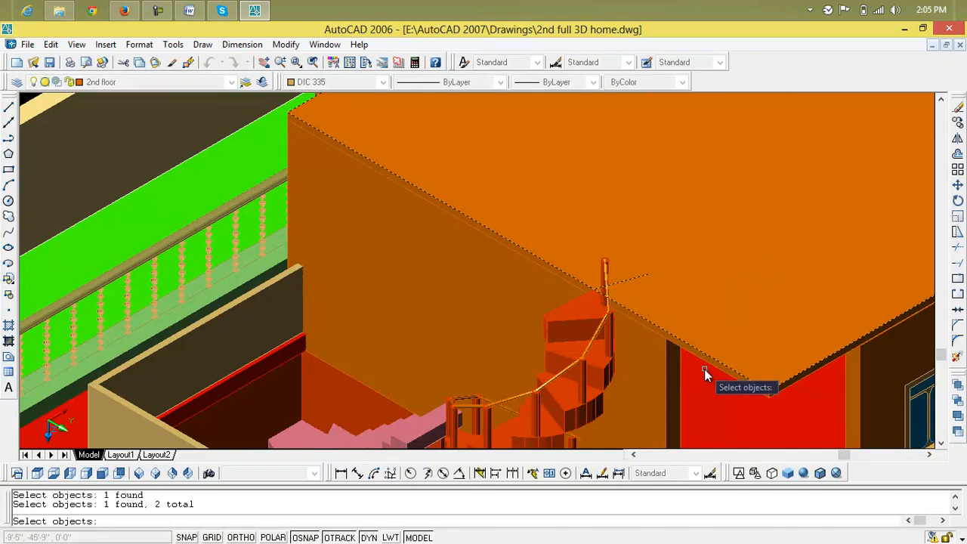
pyautogui.press('Return')
pyautogui.click(768, 393)
pyautogui.scroll(-8, 696, 419)
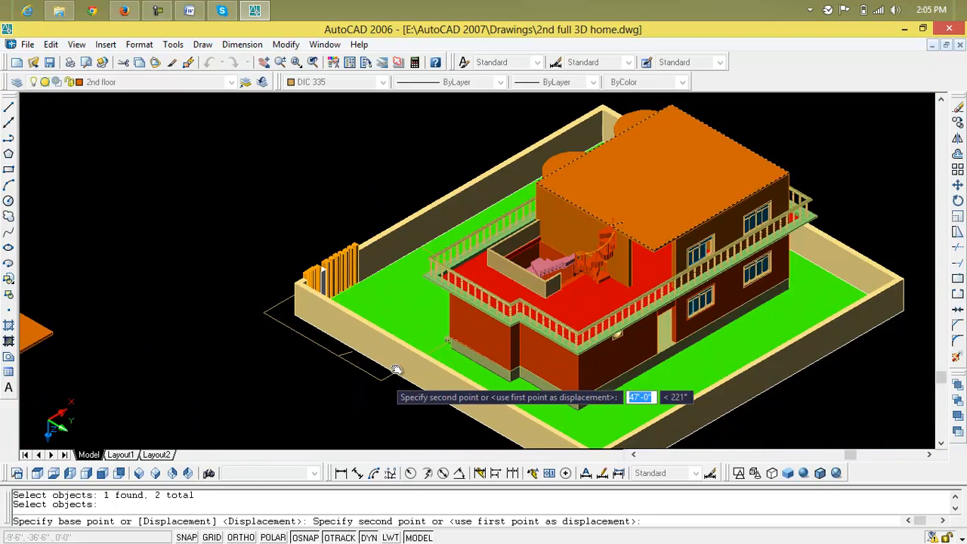
pyautogui.moveTo(397, 370); pyautogui.dragTo(719, 66, button='middle')
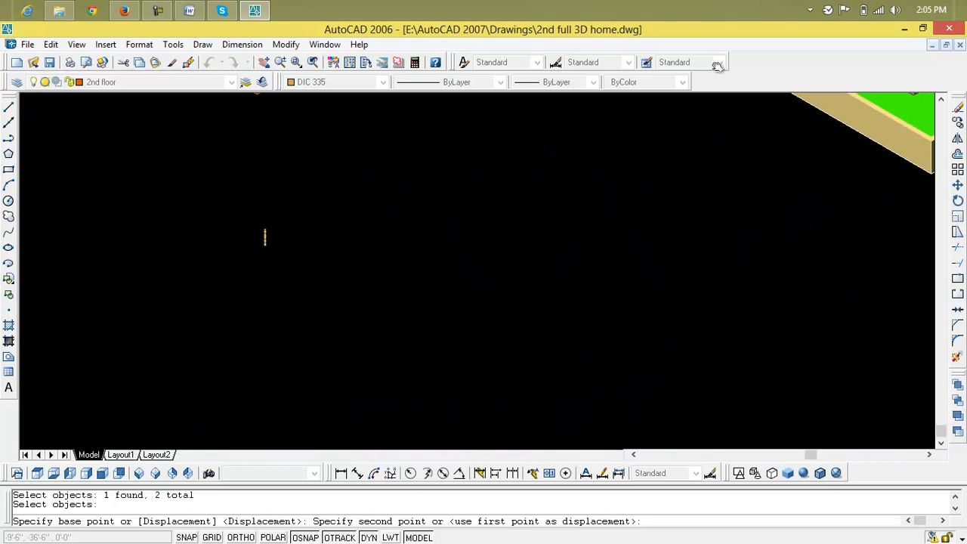
pyautogui.click(614, 283)
pyautogui.press('Escape')
pyautogui.press('Escape')
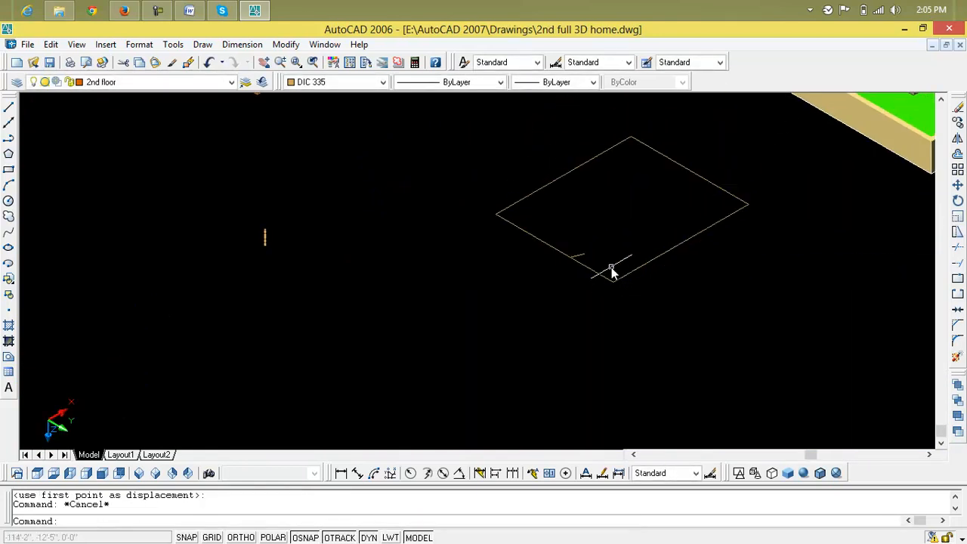
# - Draw a second marker line inward from the moved outline's edge, between the first marker line and the nearest corner
pyautogui.scroll(5, 614, 286)
pyautogui.scroll(-5, 614, 270)
pyautogui.moveTo(624, 270); pyautogui.dragTo(536, 341, button='middle')
pyautogui.scroll(6, 531, 339)
pyautogui.write('l')
pyautogui.press('Return')
pyautogui.click(467, 418)
pyautogui.click(676, 357)
pyautogui.press('Escape')
# - Examine the house and the separate roof outline from the southwest isometric view
pyautogui.scroll(-5, 665, 310)
pyautogui.scroll(-2, 665, 310)
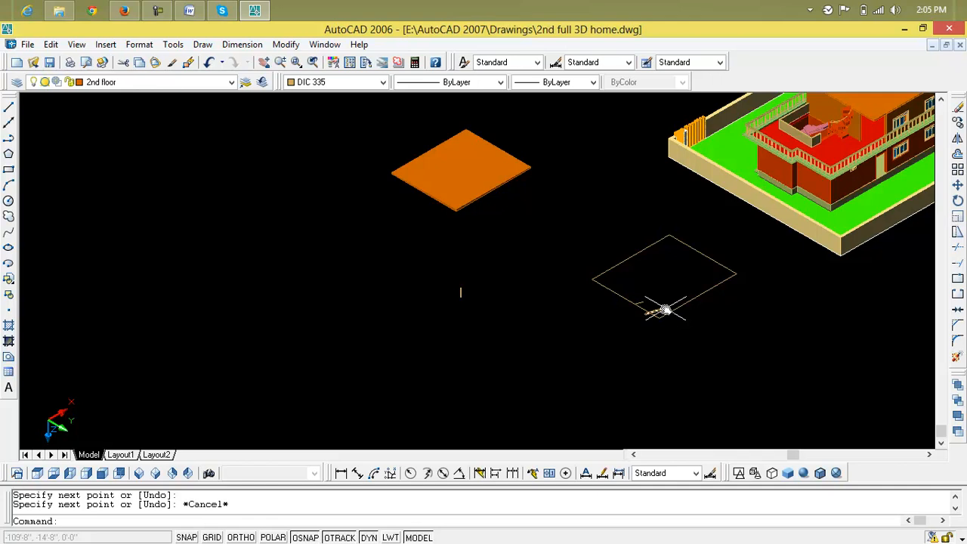
pyautogui.scroll(-2, 729, 256)
pyautogui.moveTo(766, 242); pyautogui.dragTo(659, 320, button='middle')
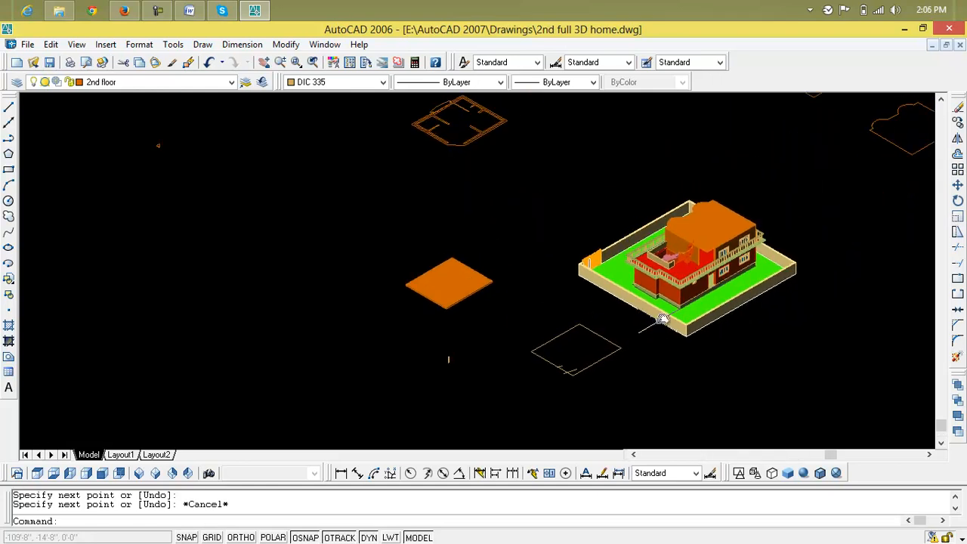
pyautogui.click(142, 475)
pyautogui.scroll(6, 361, 184)
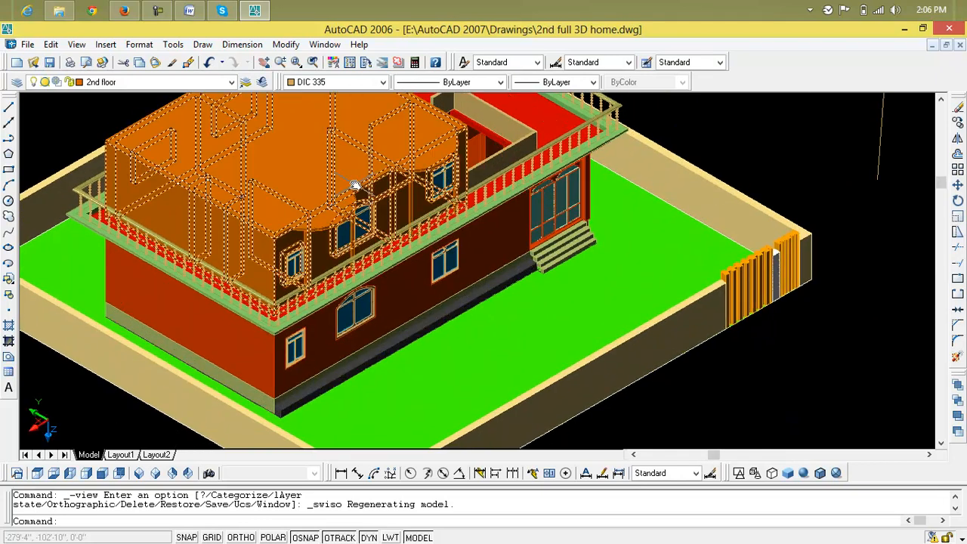
pyautogui.scroll(-5, 397, 205)
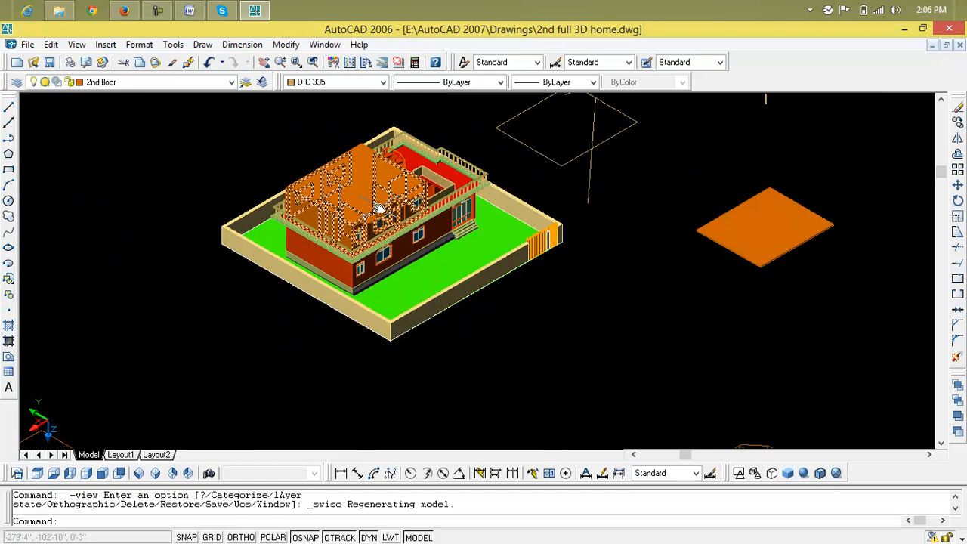